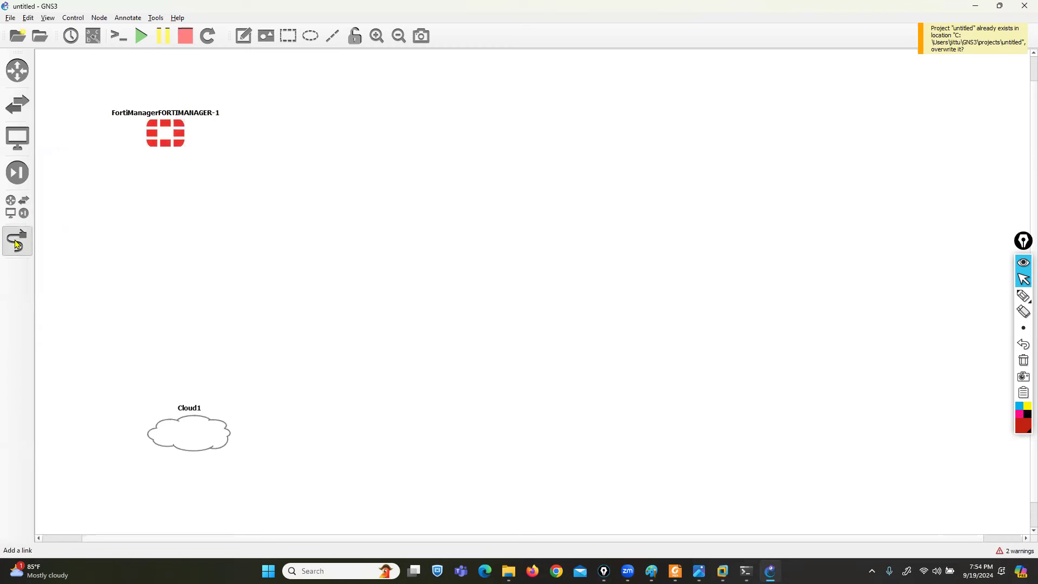
- Link FortiManager to Cloud1 and place Cloud1 directly below it
click(171, 138)
click(186, 422)
click(204, 427)
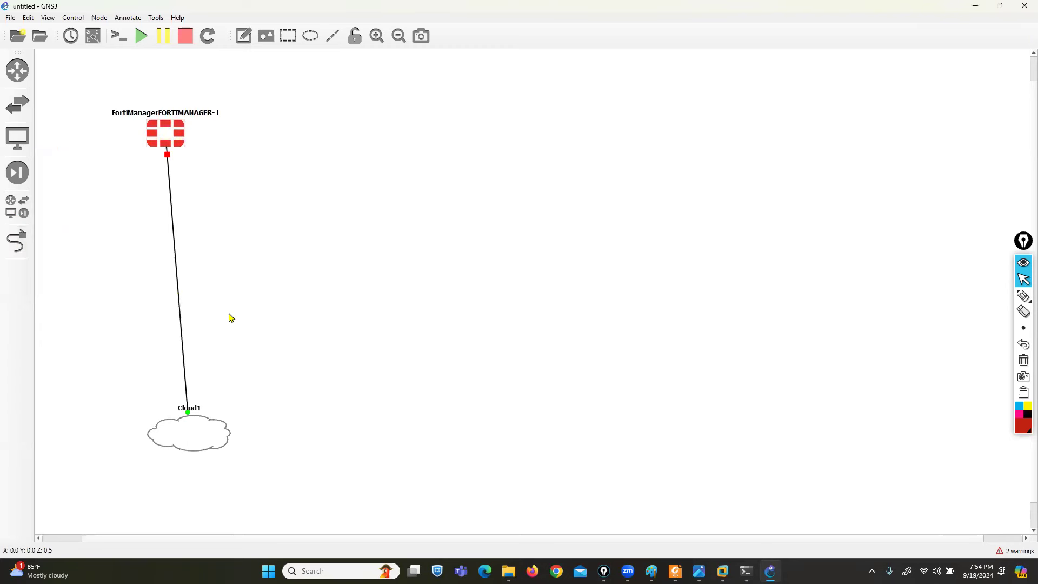
drag(190, 432, 169, 432)
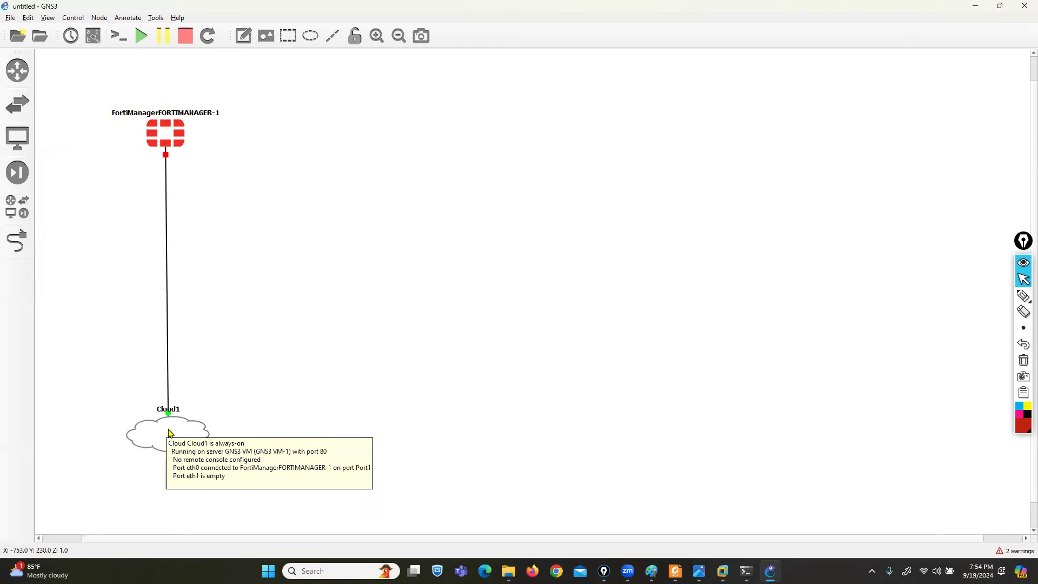
- Give the FortiManager node 4096 MB RAM and 2 vCPUs, then start it
right_click(168, 134)
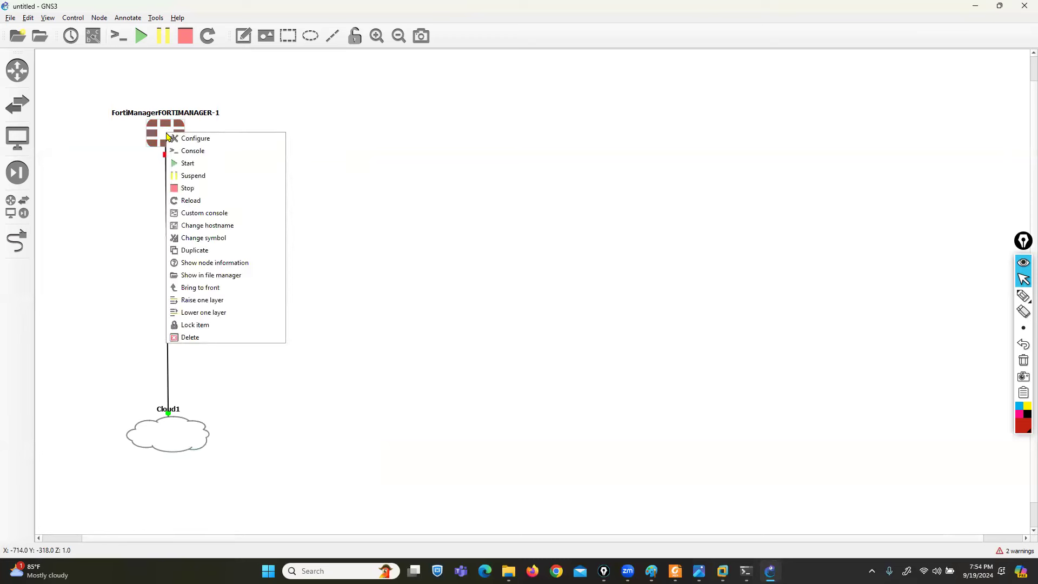
click(180, 142)
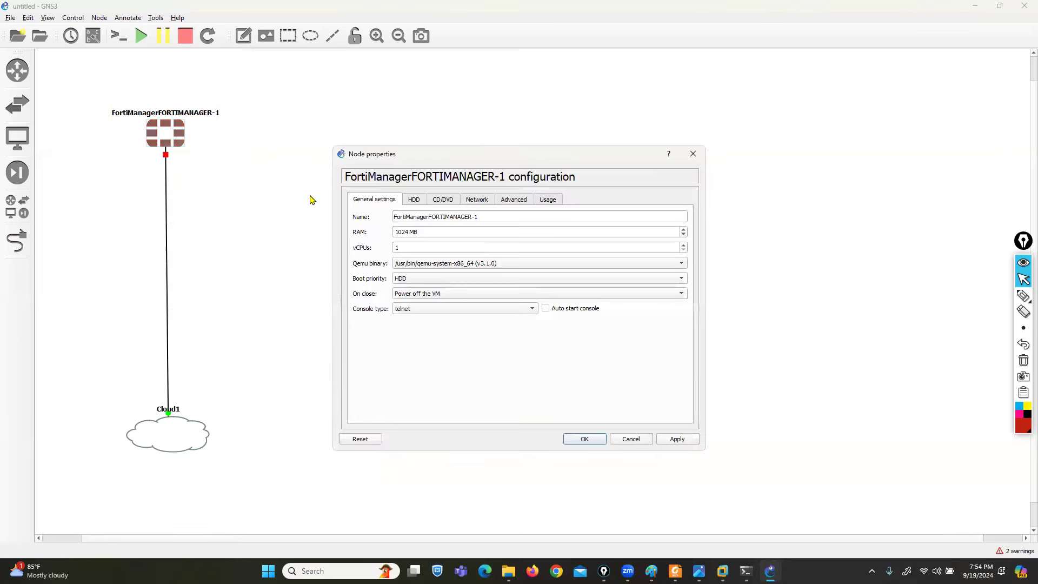
double_click(408, 233)
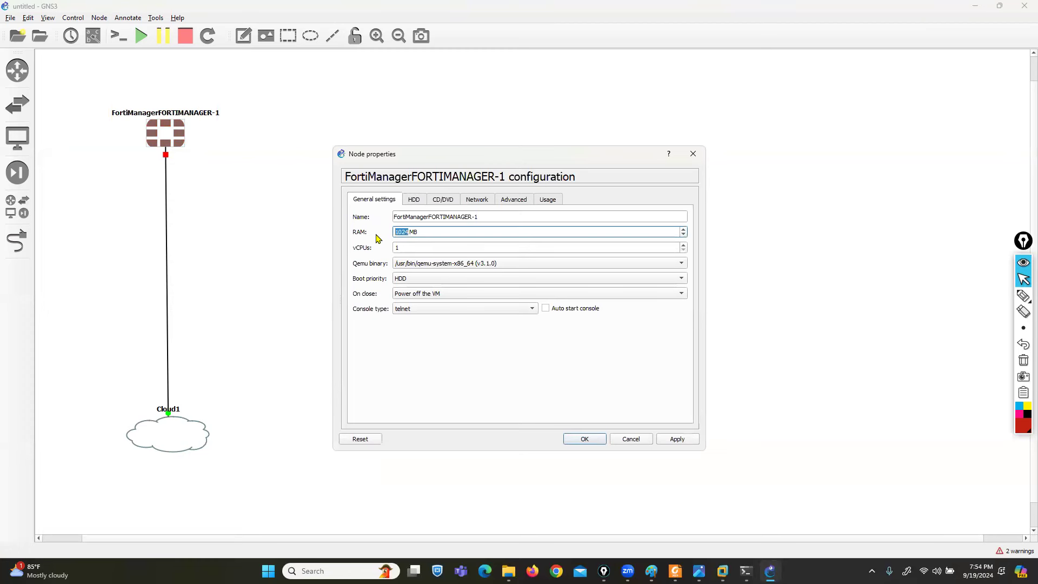
text(4096)
key(Tab)
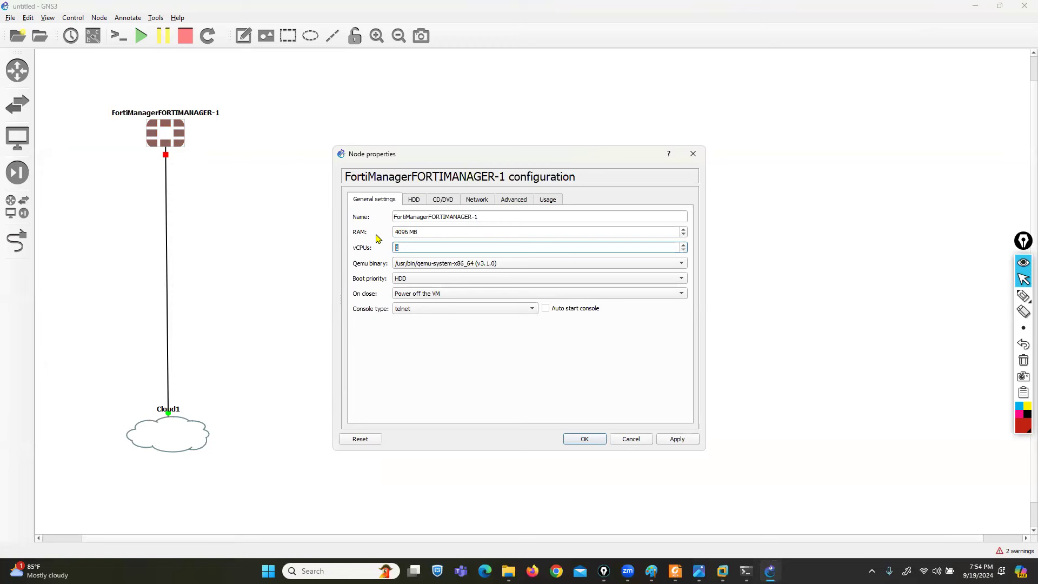
text(2)
click(679, 442)
click(584, 439)
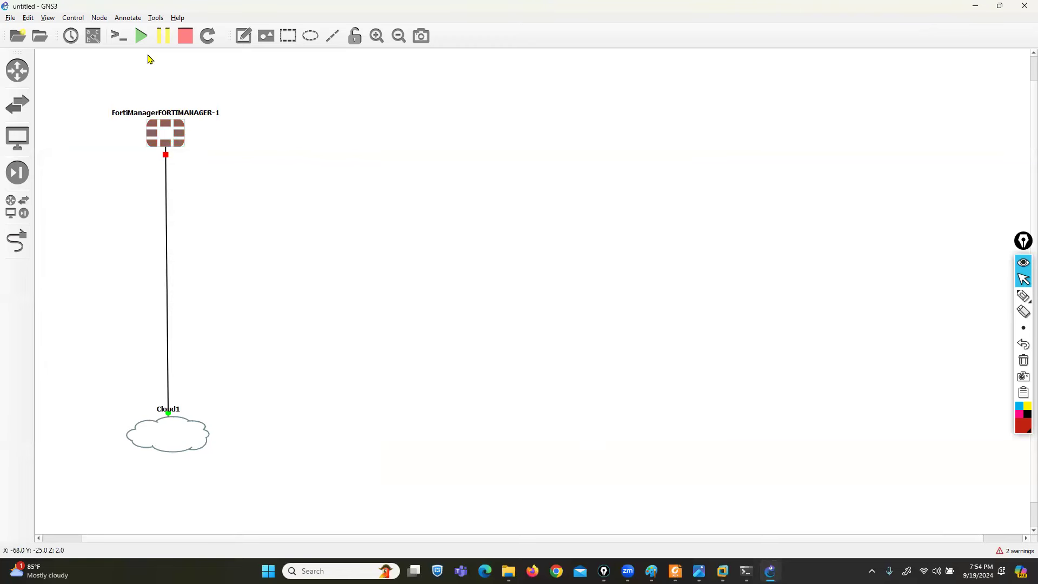
click(142, 46)
- Show interface labels and place an enlarged PuTTY console beside the topology
click(93, 35)
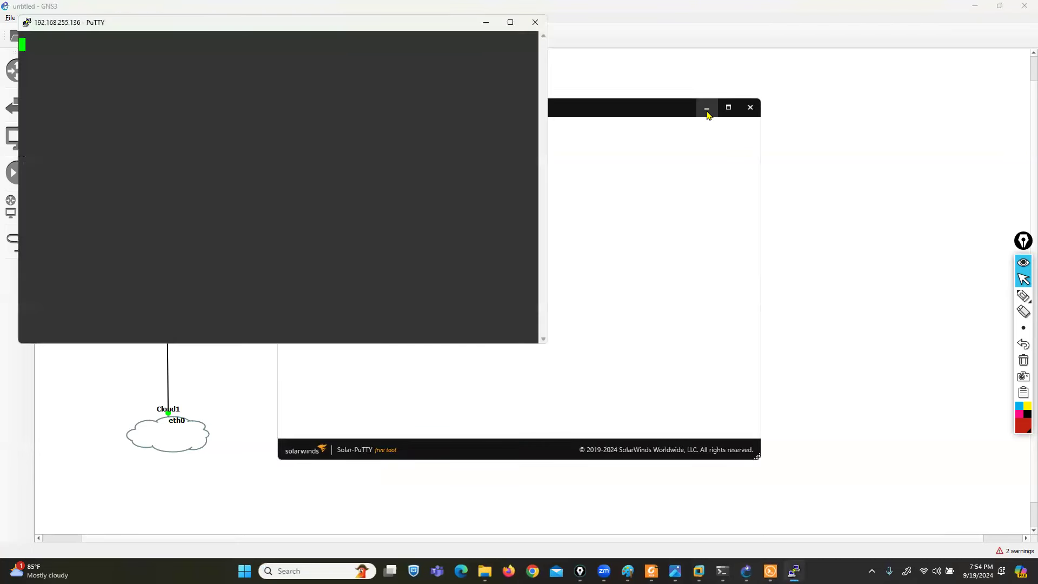
click(706, 109)
drag(173, 30, 396, 74)
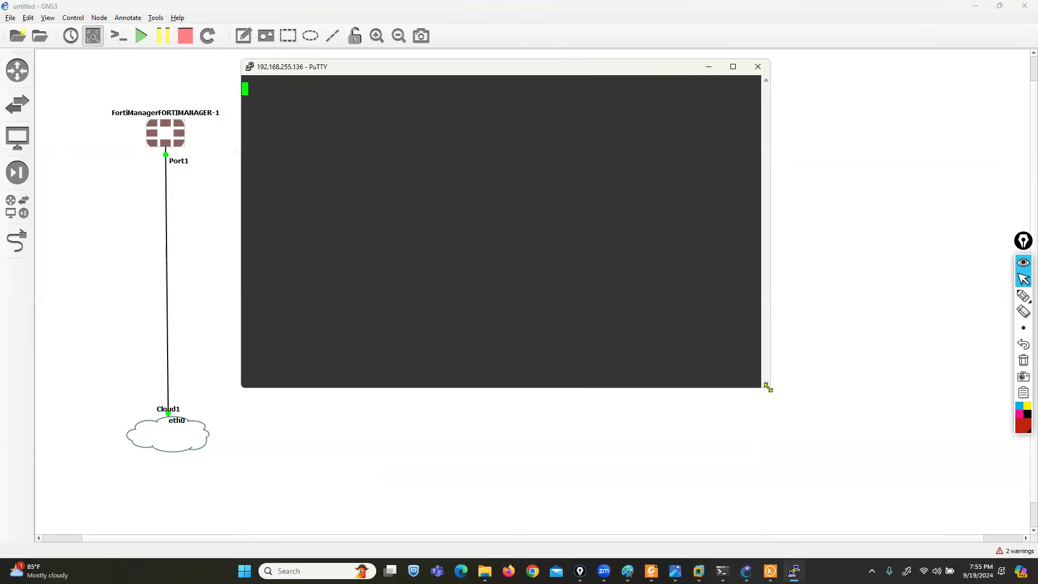
drag(768, 388, 972, 478)
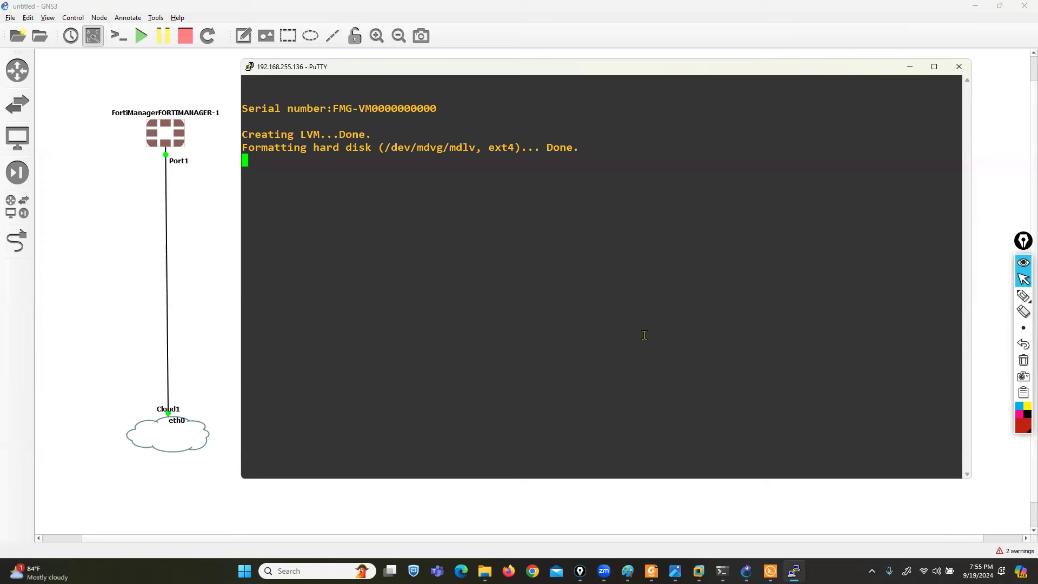
- Highlight the VM's serial number and firmware version in the boot output
drag(333, 109, 437, 108)
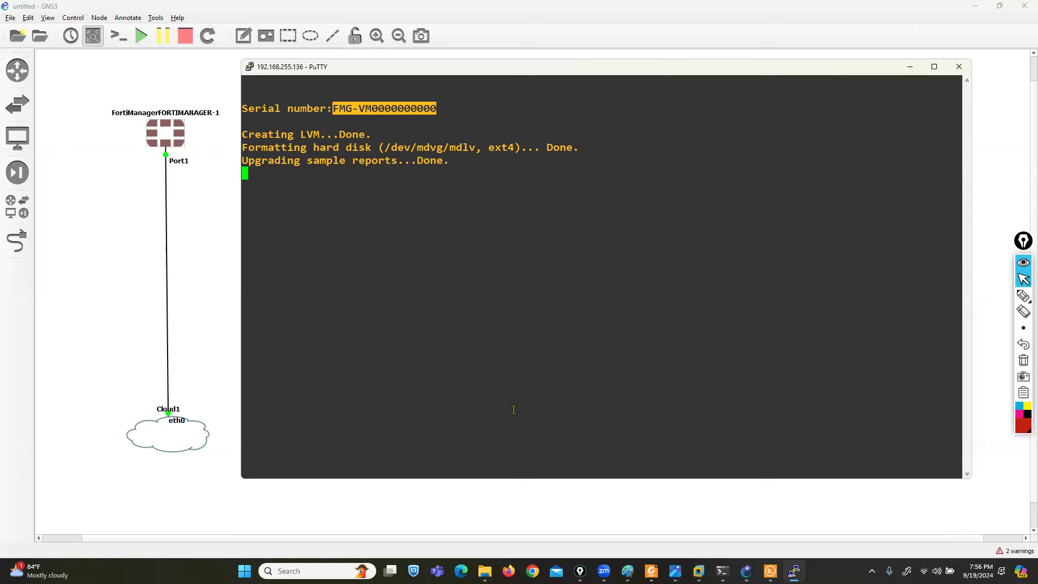
drag(456, 76, 466, 66)
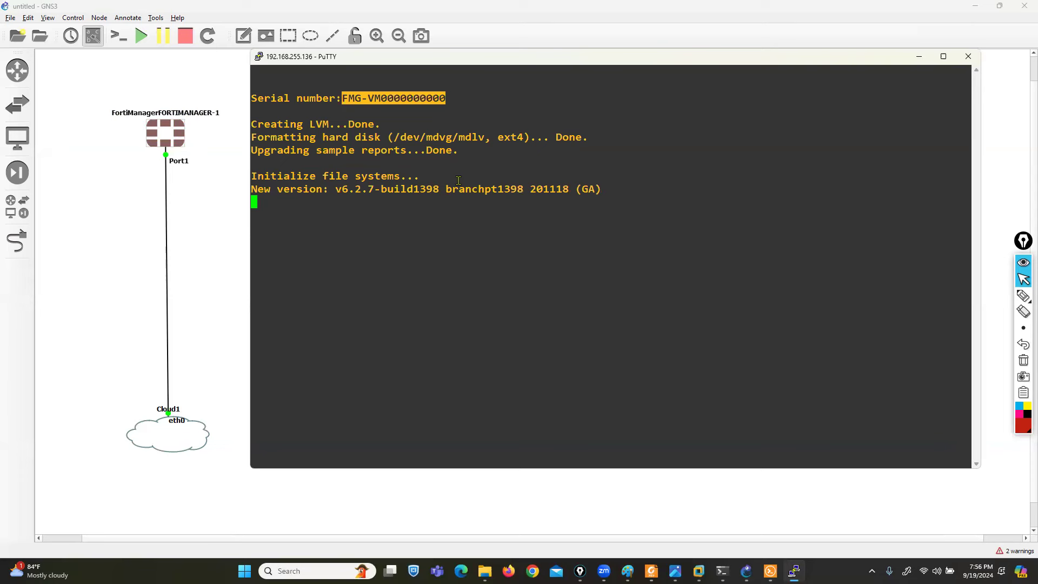
drag(329, 189, 361, 189)
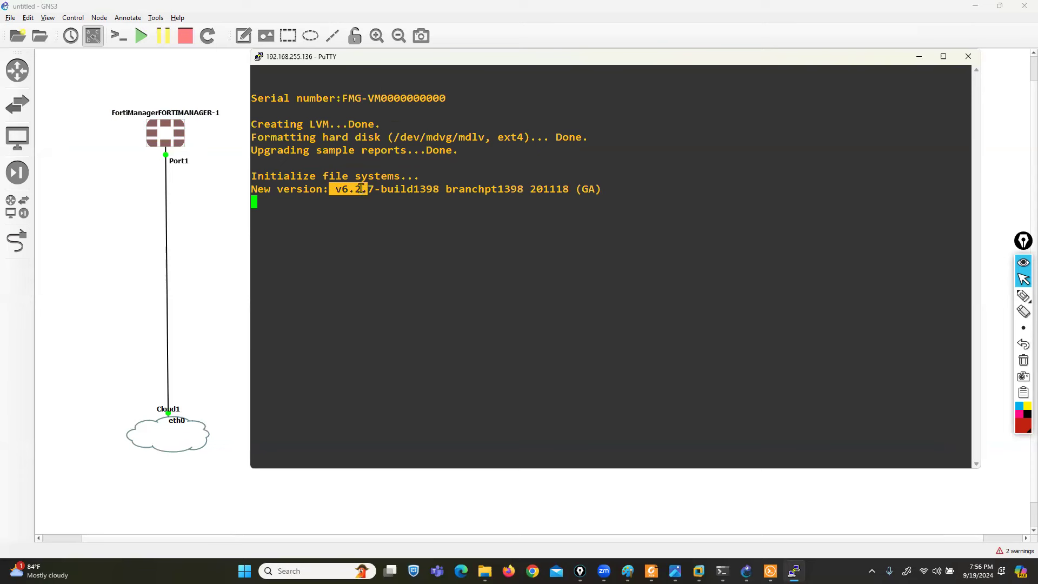
click(496, 255)
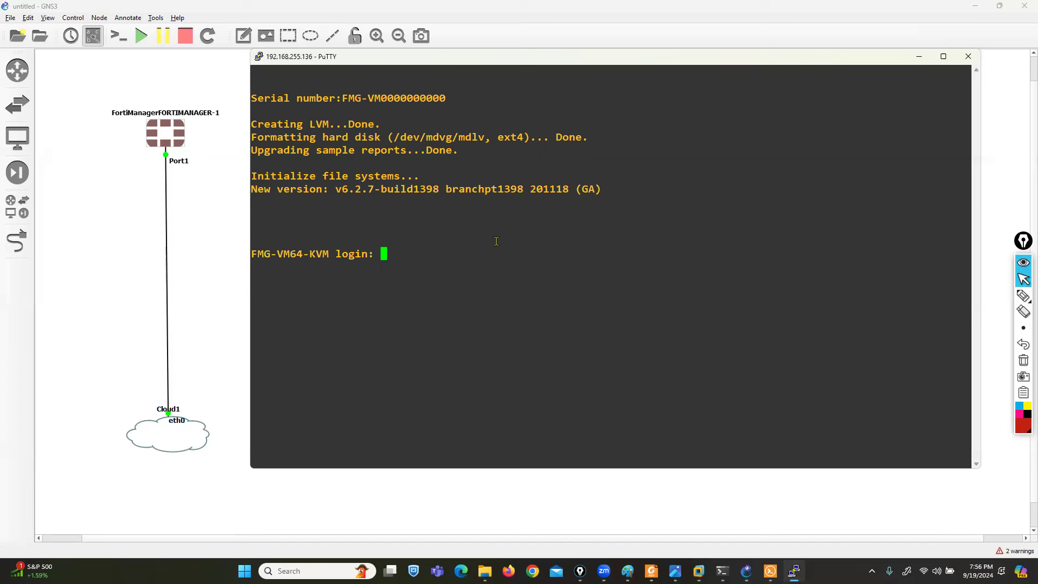
- Log in as admin with an empty password and set a new admin password
text(admin)
key(Return)
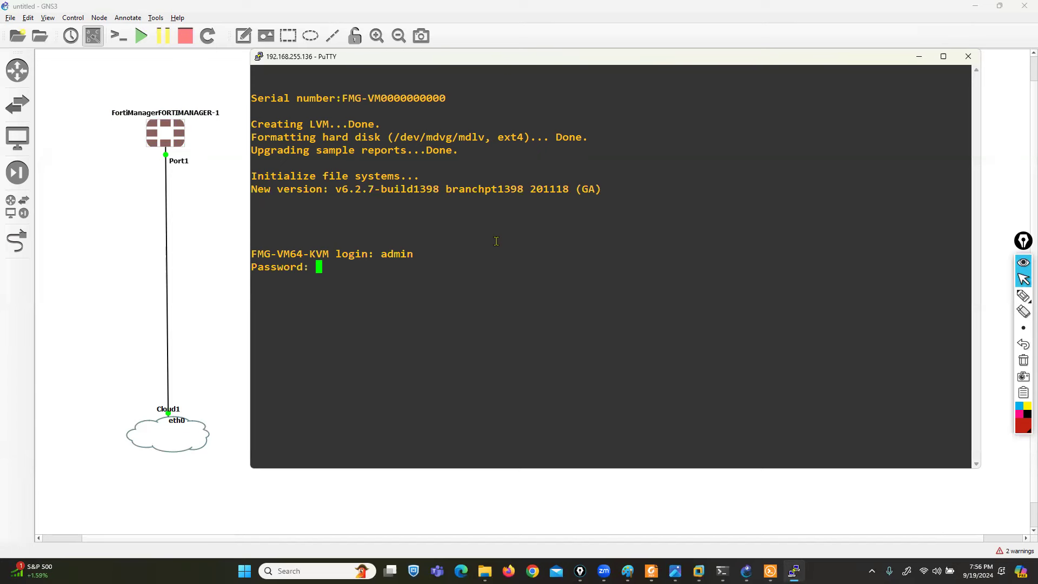
key(Return)
text(***)
key(Return)
text(***)
key(Return)
- Show the interface configuration, noting port1's current 192.168.1.99 address
text(config system)
key(BackSpace)
key(BackSpace)
key(BackSpace)
key(BackSpace)
key(BackSpace)
key(BackSpace)
key(BackSpace)
key(BackSpace)
key(BackSpace)
key(BackSpace)
key(BackSpace)
key(BackSpace)
key(BackSpace)
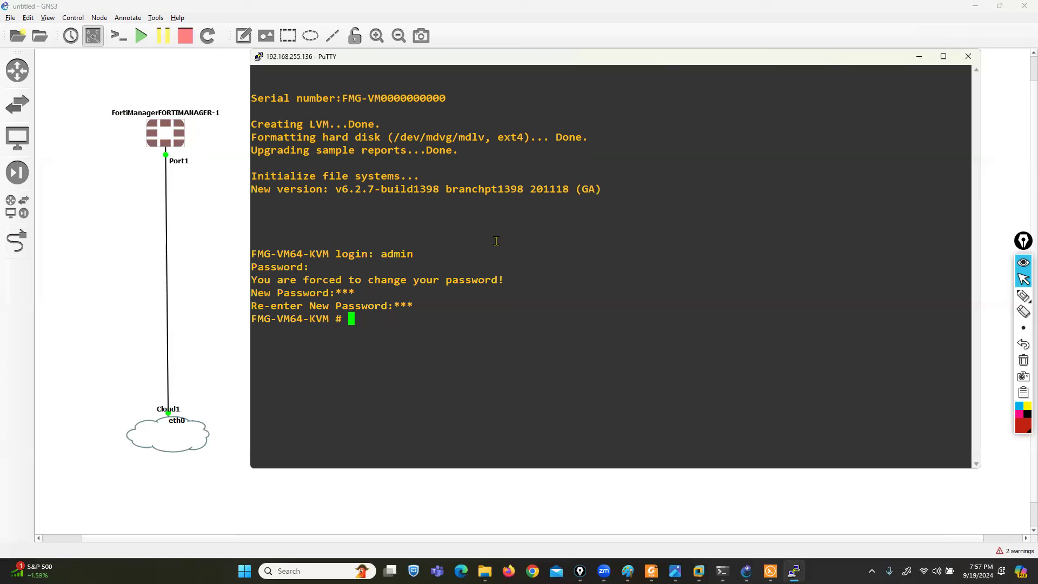
text(show system int)
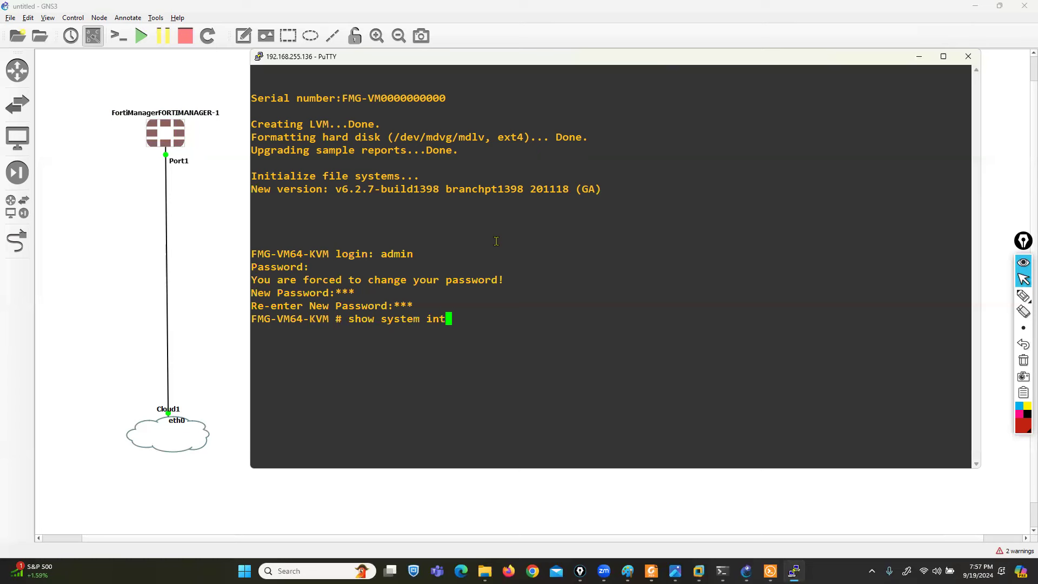
key(Tab)
key(Return)
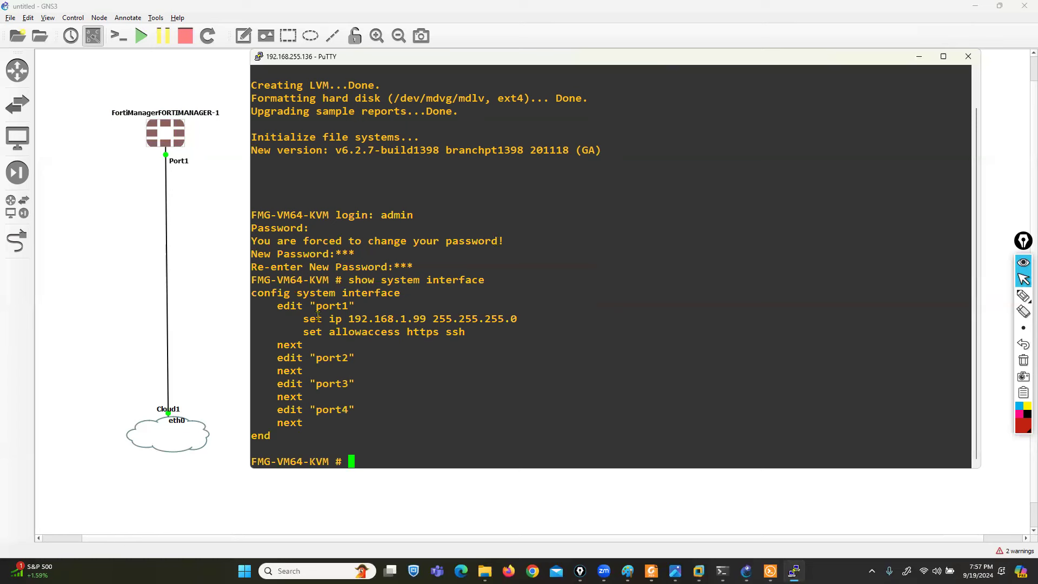
drag(316, 306, 556, 322)
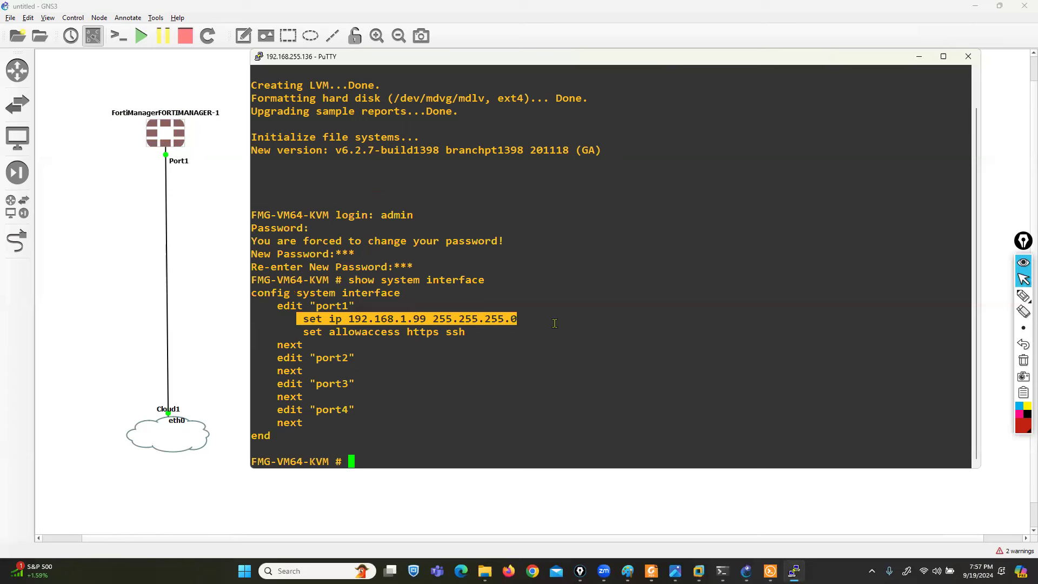
- Assign port1 the IP address 192.168.255.195/24
text(conf t)
key(BackSpace)
key(BackSpace)
key(BackSpace)
key(BackSpace)
key(BackSpace)
text(onfig system interface)
key(Return)
text(eed)
key(BackSpace)
key(BackSpace)
text(dit port1)
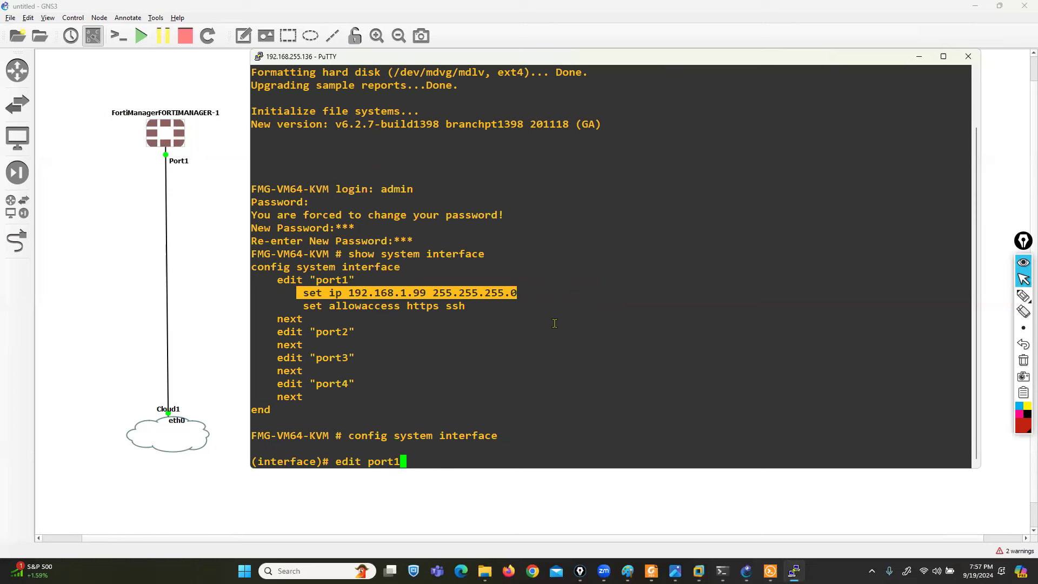
key(Return)
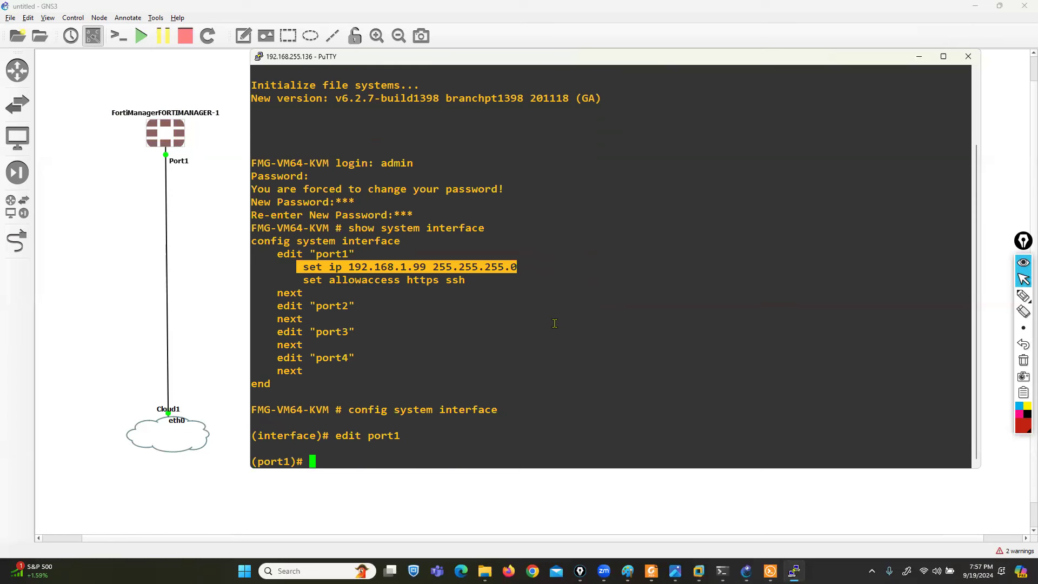
text(set ip 192.168.255.1)
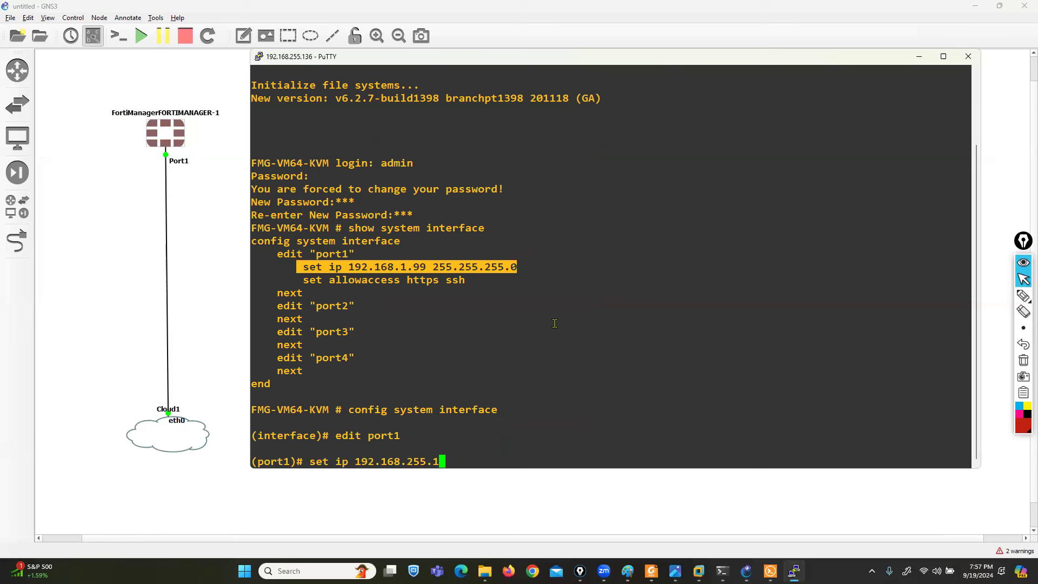
text(9)
text(5/24)
key(Return)
- Allow http, https, ping and ssh access on port1 and commit the changes
text(t a)
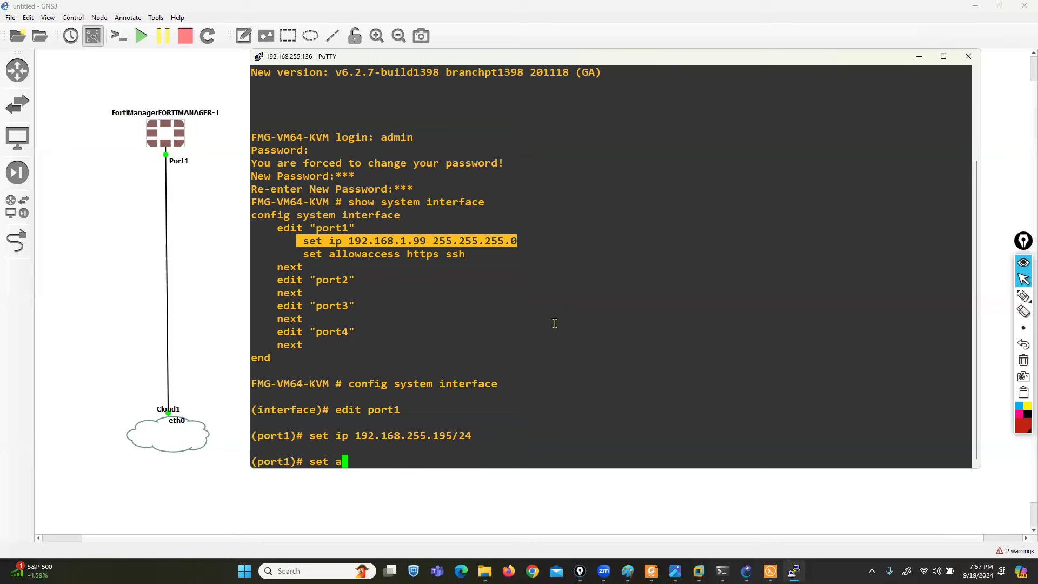
text(llowaccess http ht)
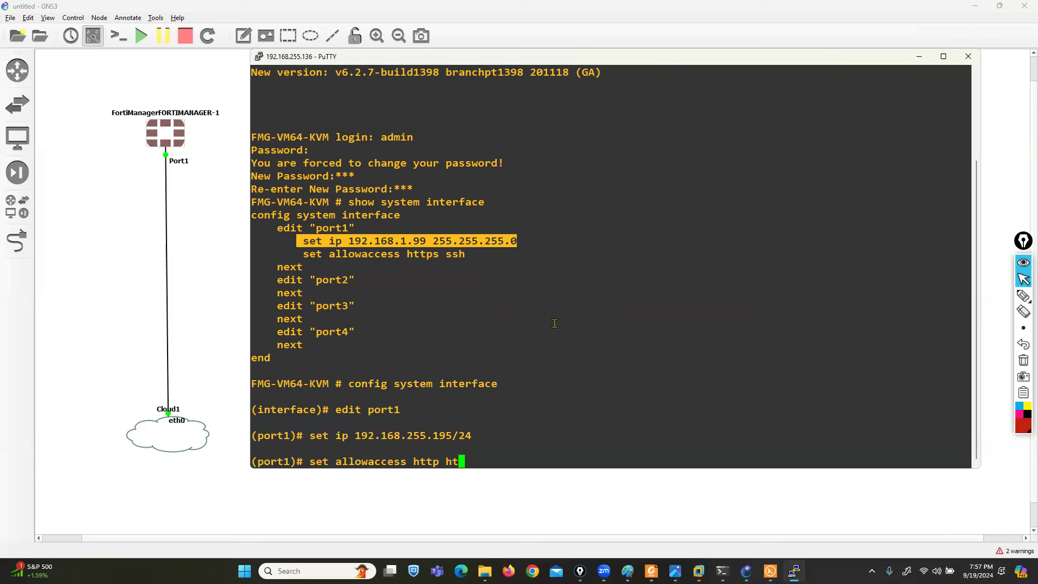
text(tps ping ssh)
key(Return)
text(end)
key(Return)
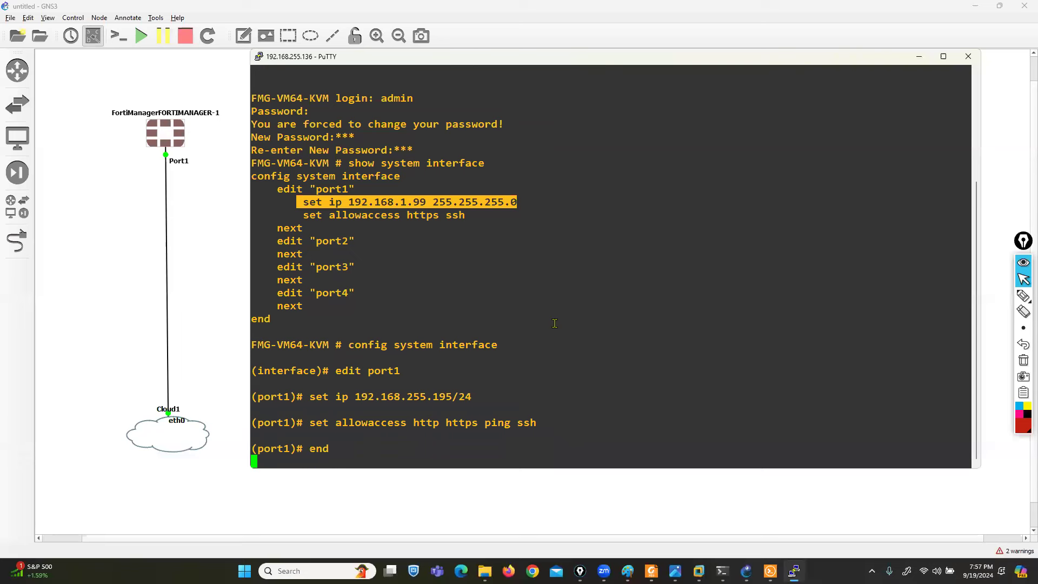
- Open a Windows command prompt to begin a ping command
key(super+r)
text(cmd)
key(Return)
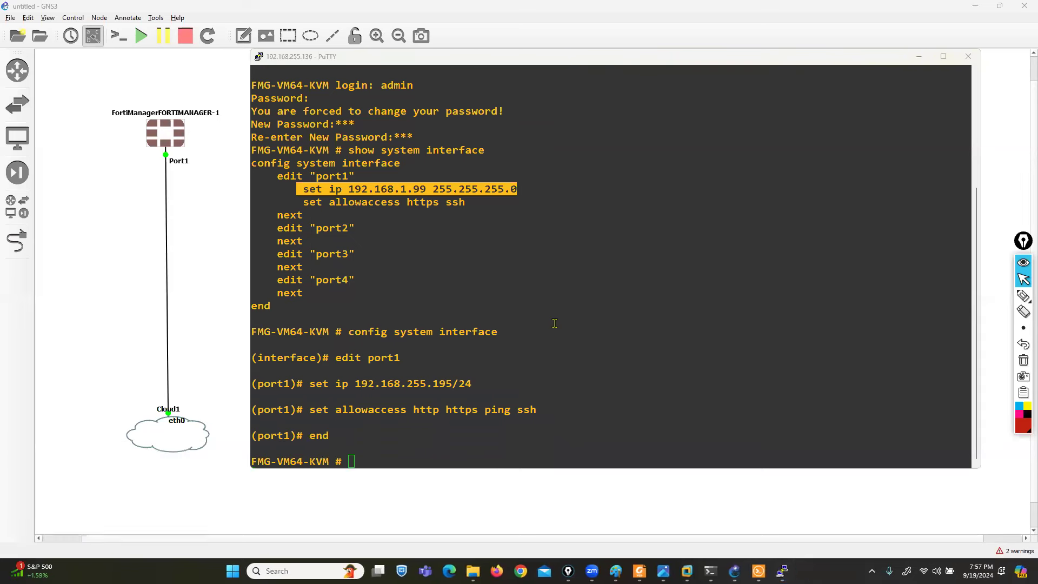
text(ping 192.168.25)
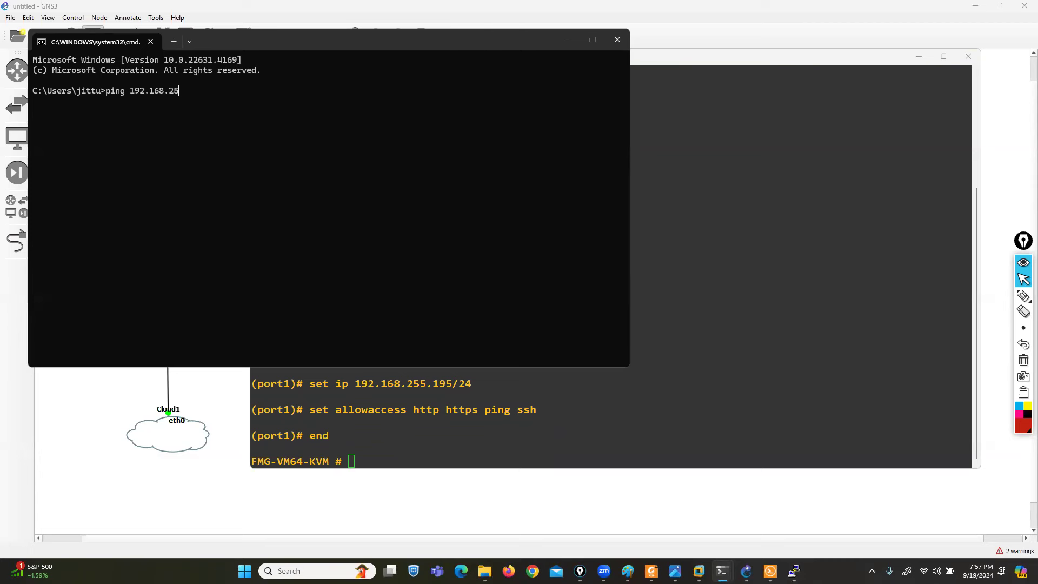
- Ping 192.168.255.195 successfully, close the command prompt, and launch Firefox
key(Return)
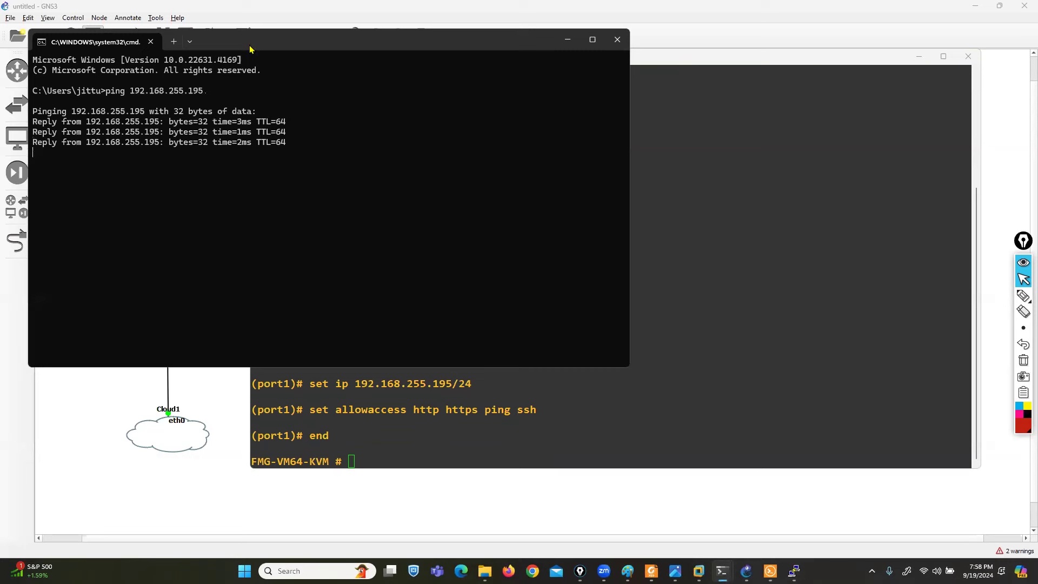
drag(249, 49, 396, 129)
click(764, 118)
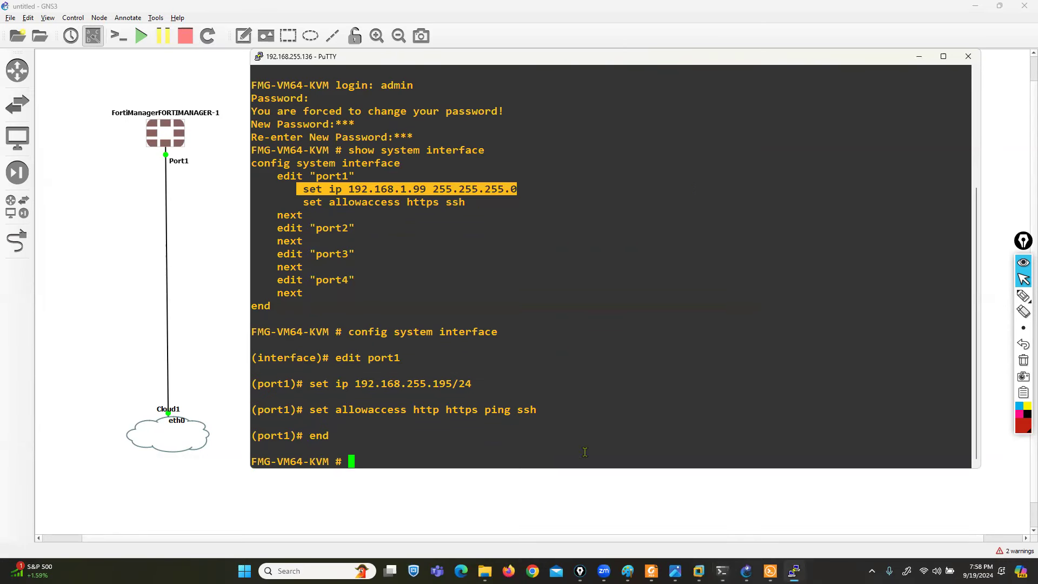
mouse_move(794, 571)
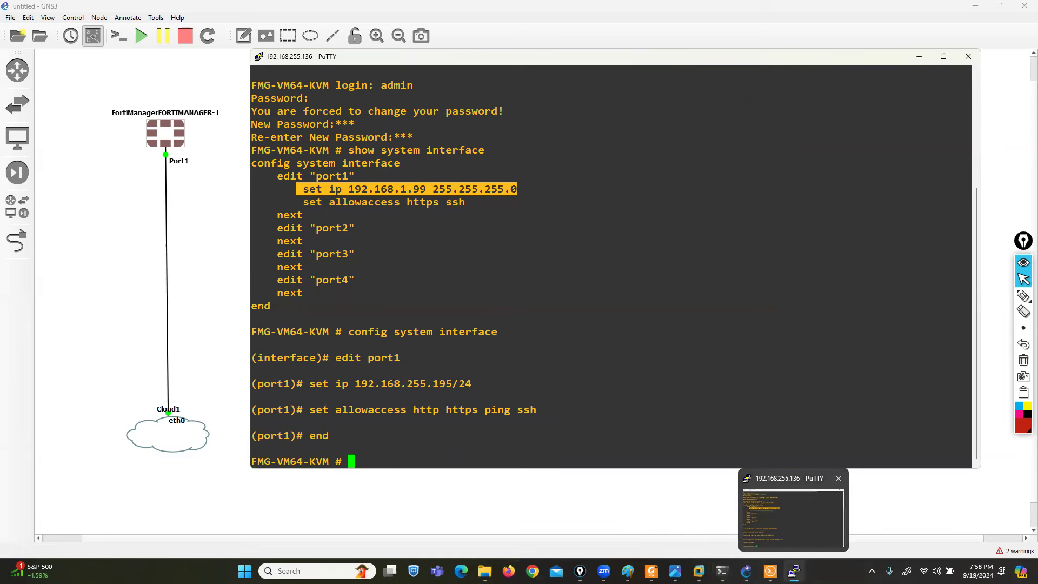
click(508, 571)
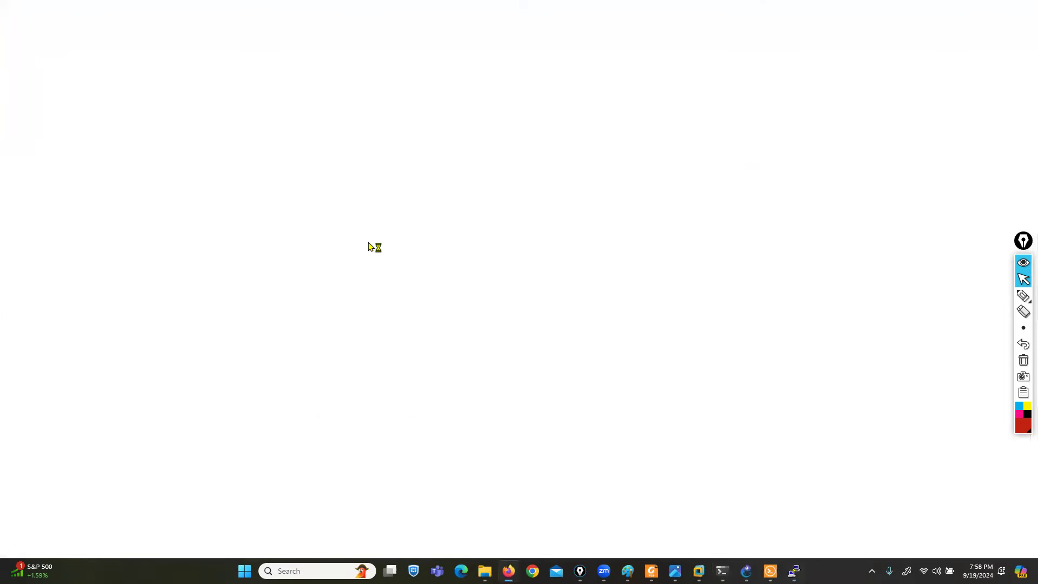
- Load 192.168.255.195 in Firefox, accepting the certificate risk and dismissing the update notice
text(192)
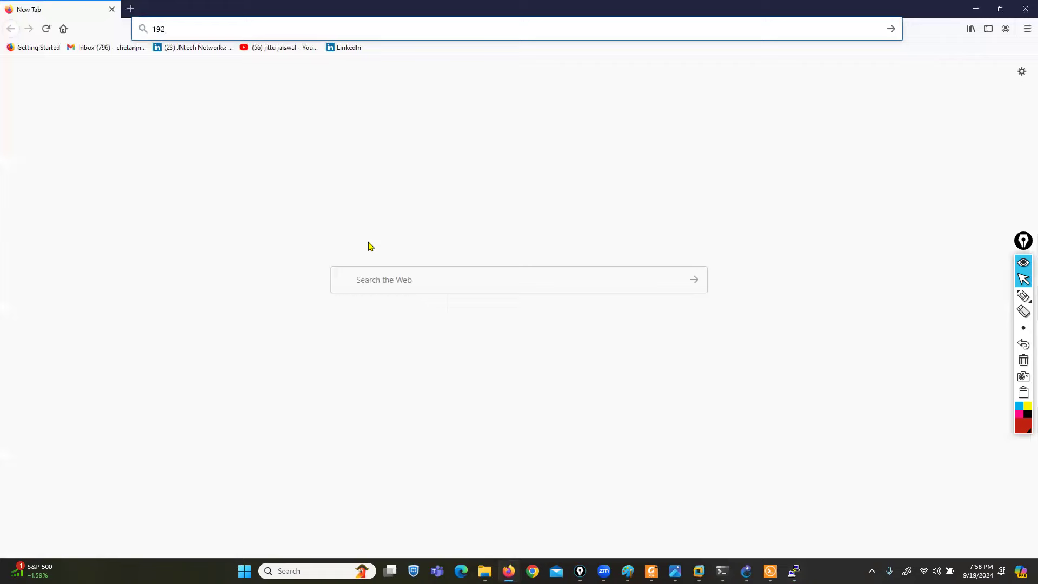
text(.168.255.195)
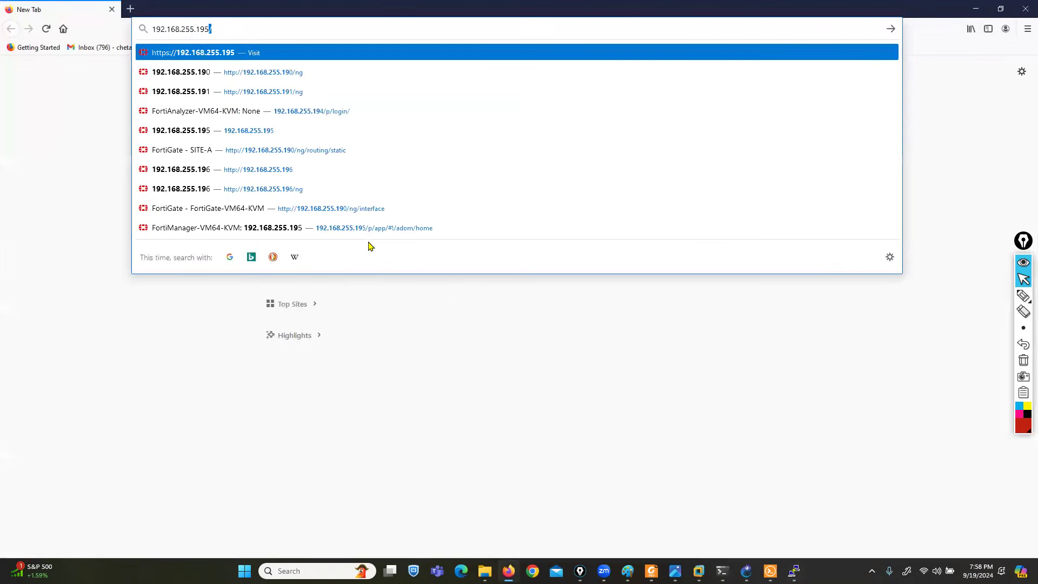
key(Return)
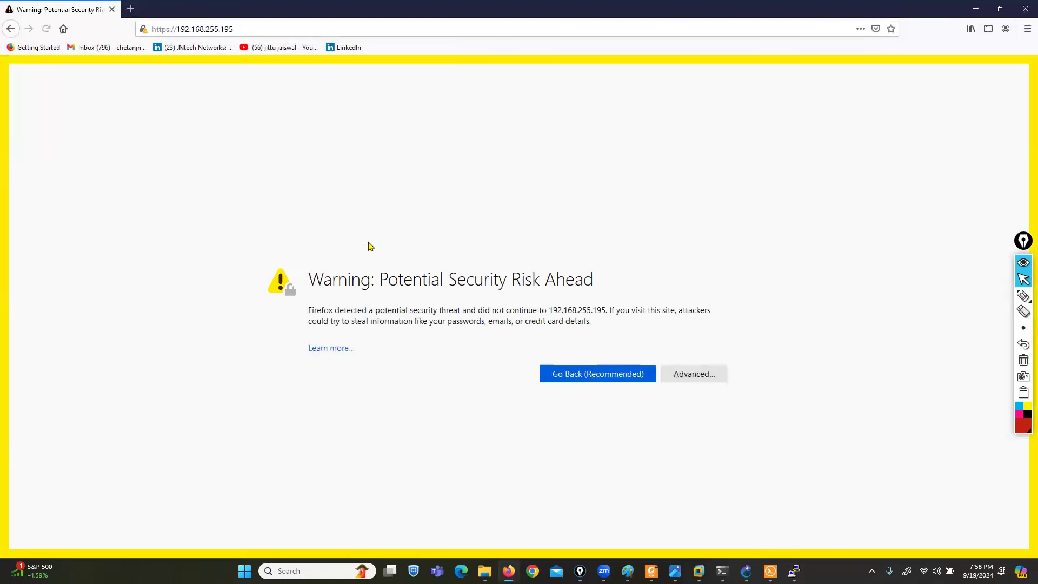
click(697, 374)
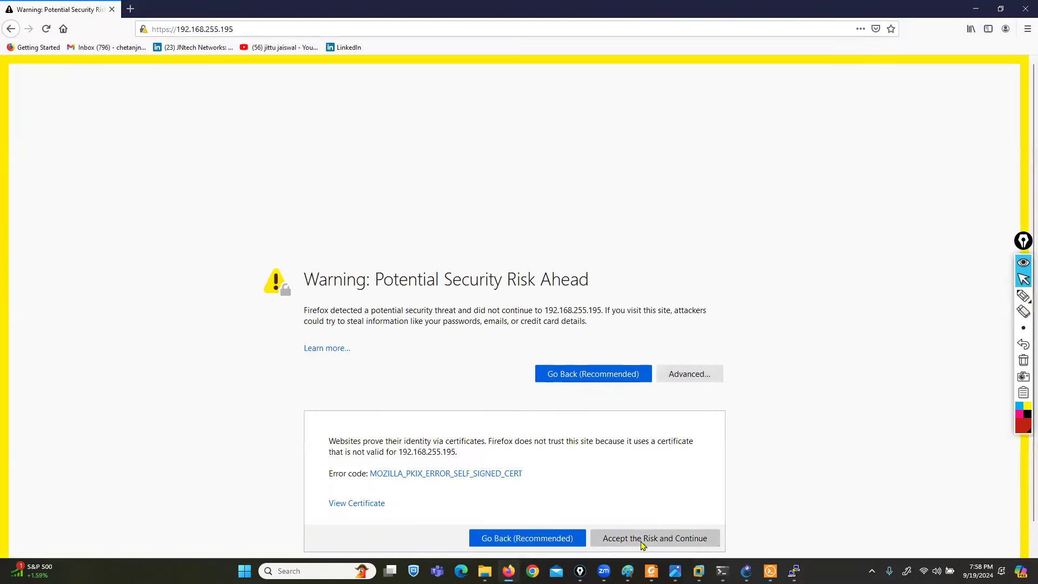
click(642, 541)
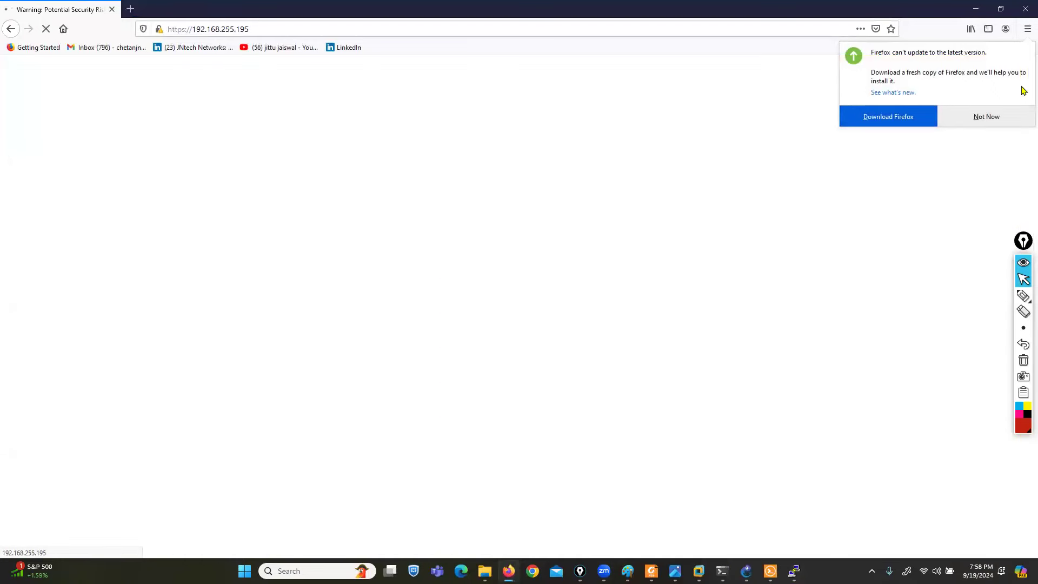
click(999, 116)
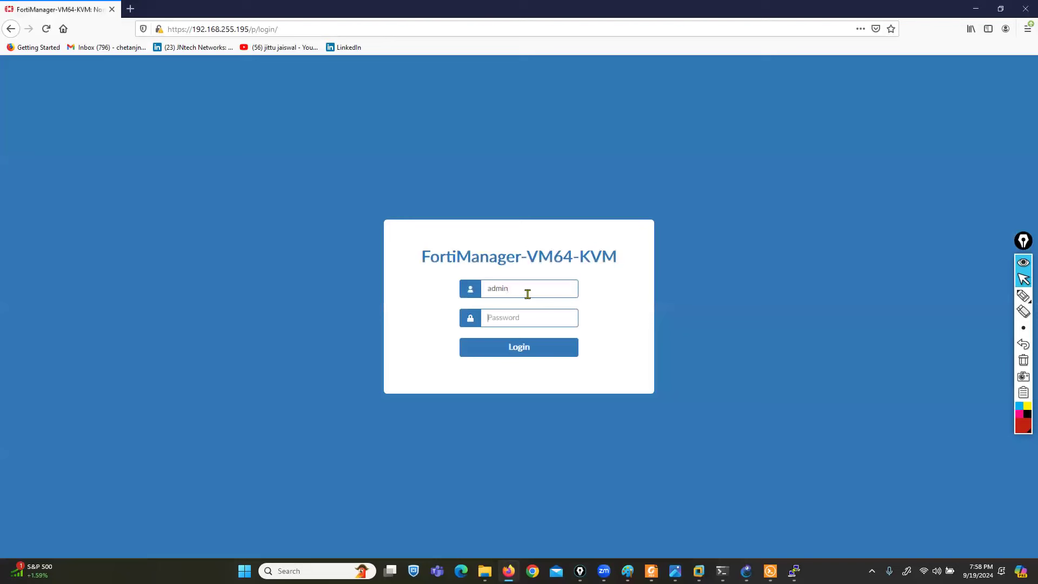
- Sign in with the admin password without saving the login in the browser
text(●●●)
key(Return)
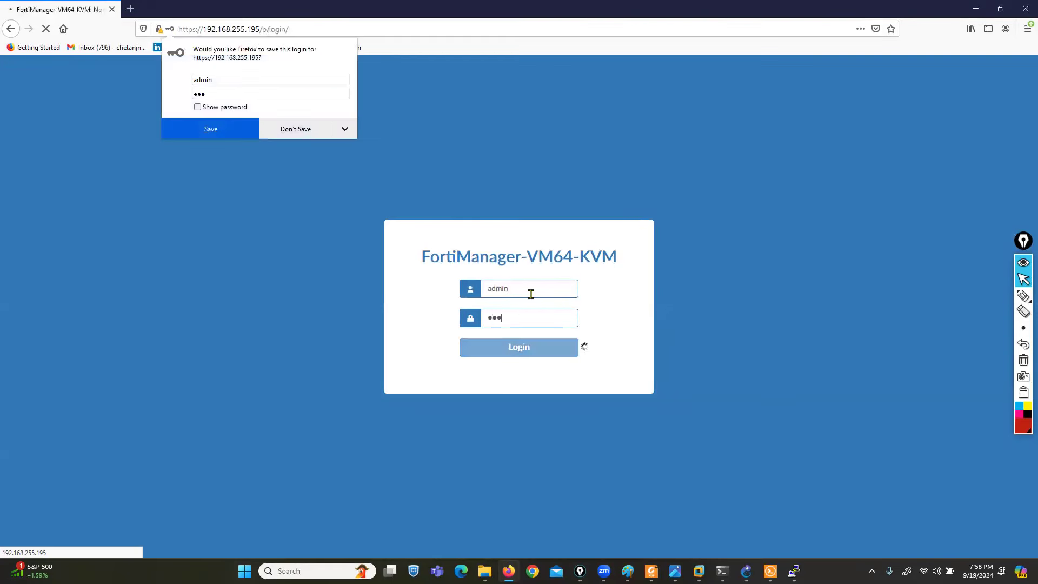
click(301, 130)
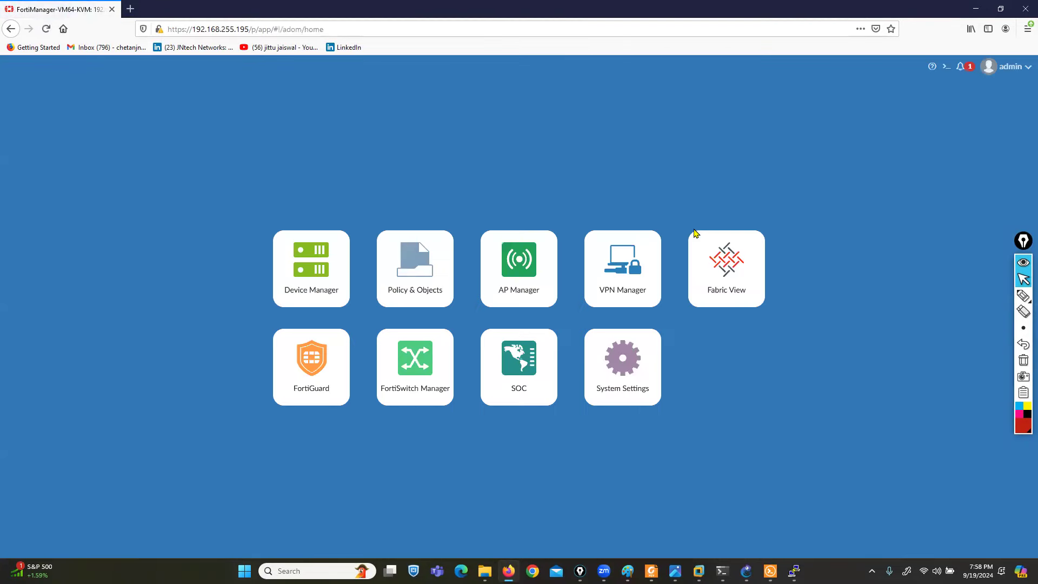
- Annotate the home page module tiles, from Device Manager through System Settings
click(1024, 298)
mouse_move(744, 213)
mouse_down()
mouse_move(780, 227)
mouse_move(781, 406)
mouse_up()
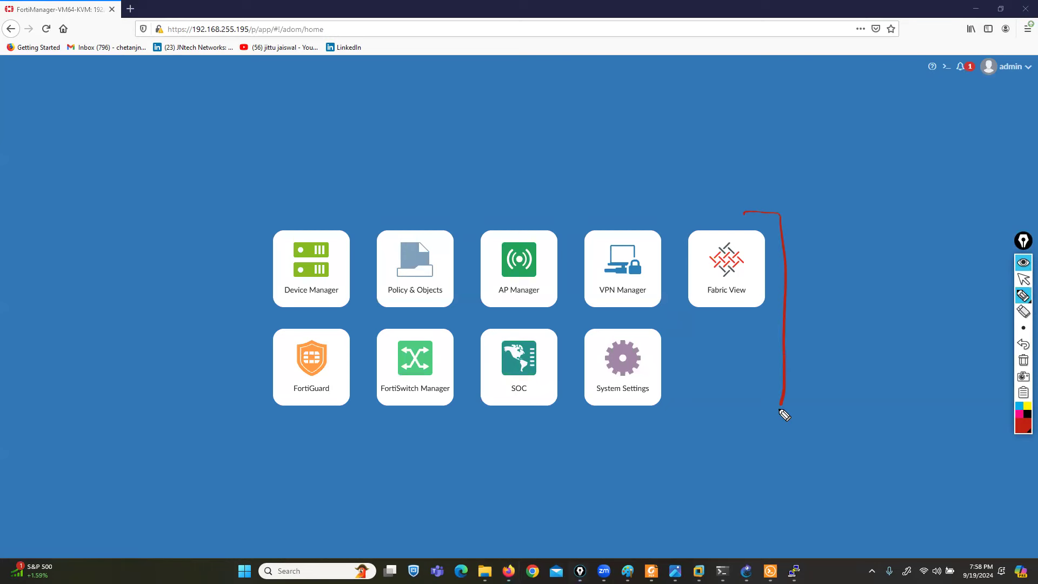
mouse_move(270, 214)
mouse_down()
mouse_move(225, 246)
mouse_move(242, 415)
mouse_up()
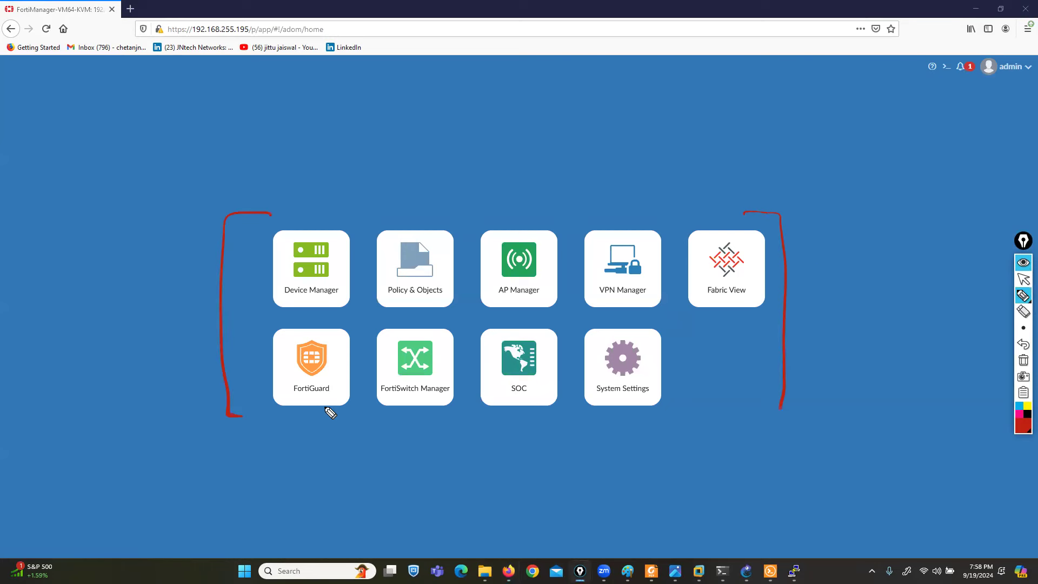
mouse_move(311, 198)
mouse_down()
mouse_move(315, 226)
mouse_move(323, 221)
mouse_up()
drag(395, 209, 402, 222)
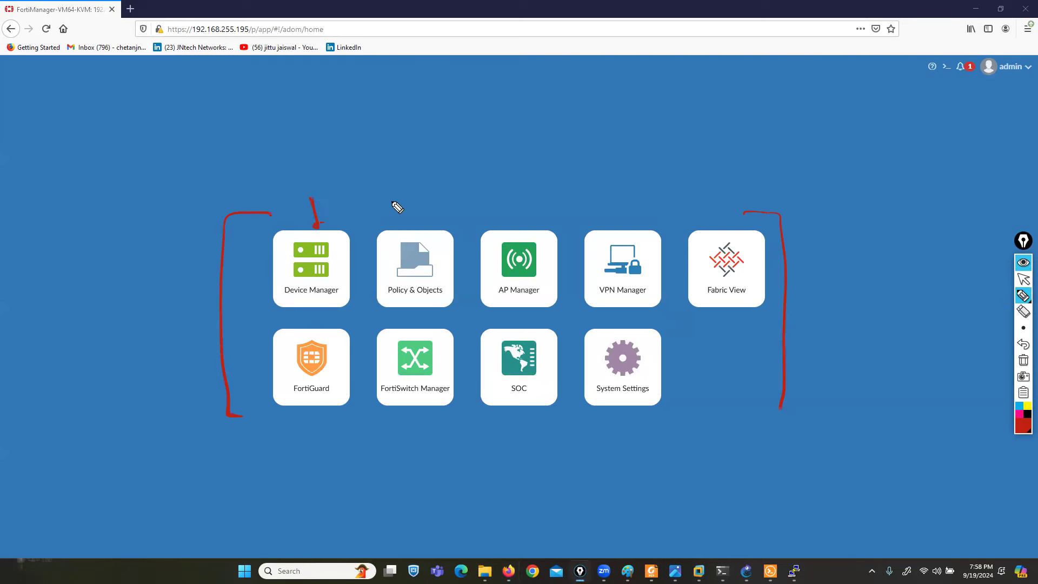
drag(505, 189, 516, 206)
drag(583, 186, 600, 216)
drag(609, 211, 614, 221)
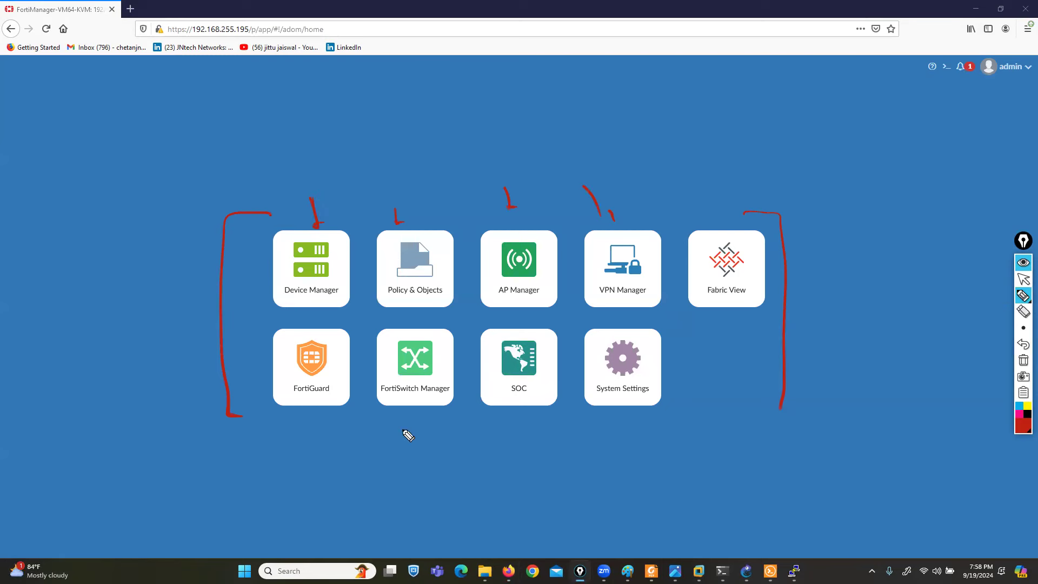
drag(296, 437, 313, 406)
drag(393, 445, 410, 409)
drag(506, 439, 515, 416)
drag(606, 446, 618, 411)
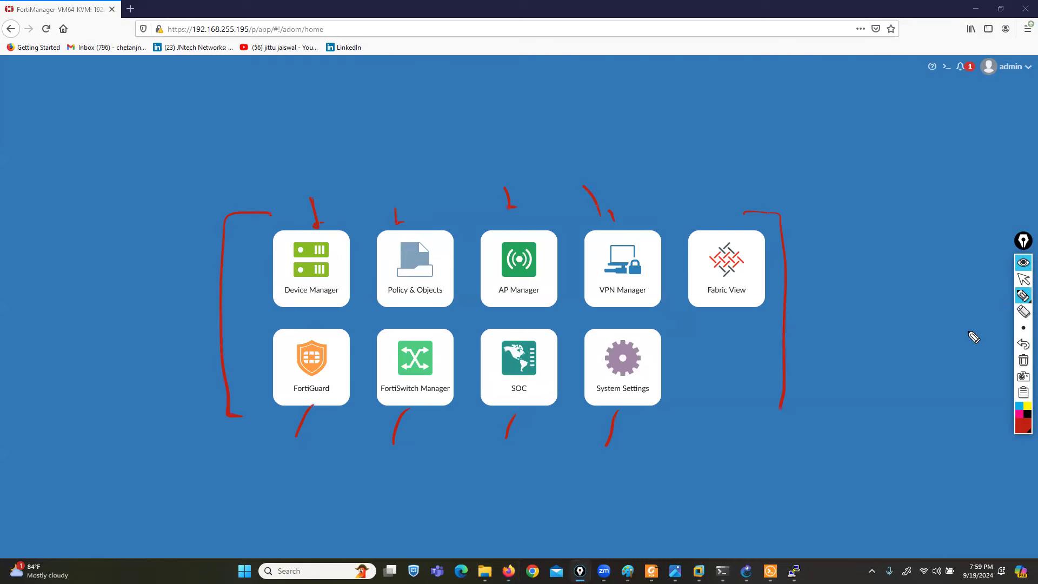
- Clear the annotations and open System Settings
click(1023, 360)
click(1024, 279)
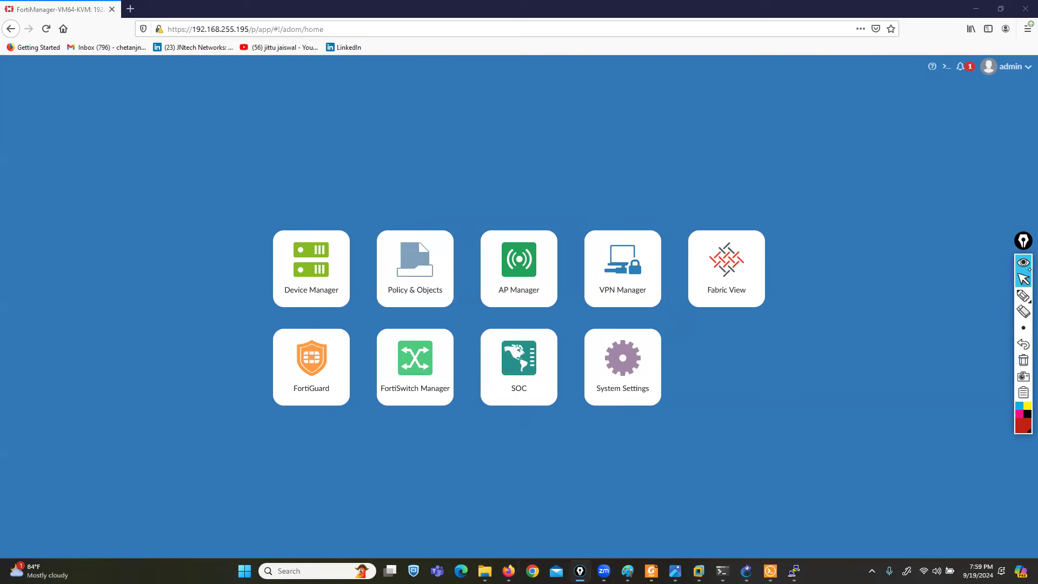
click(606, 375)
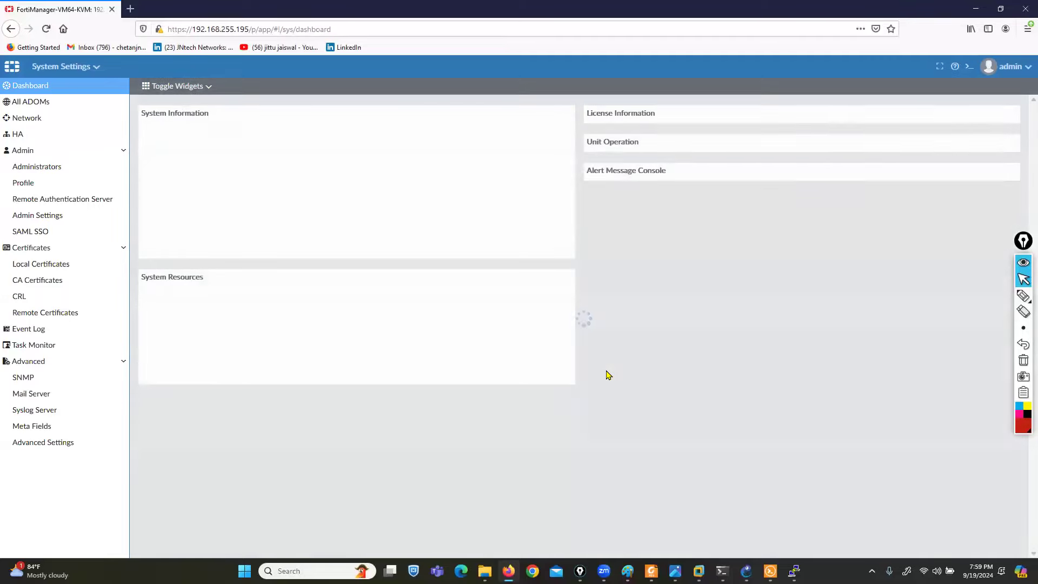
click(1024, 298)
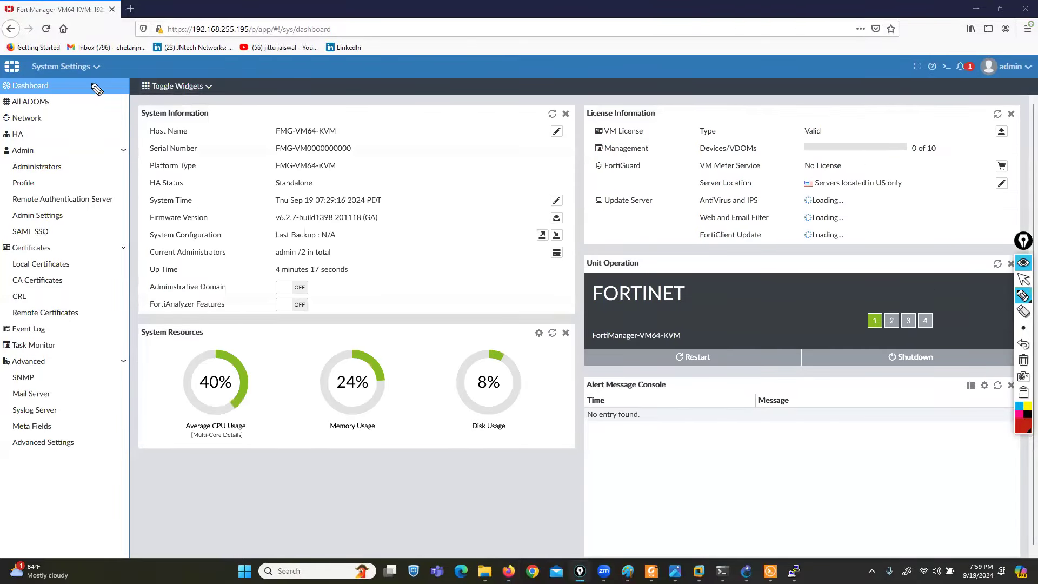
drag(89, 48, 108, 75)
drag(29, 52, 17, 80)
click(1024, 279)
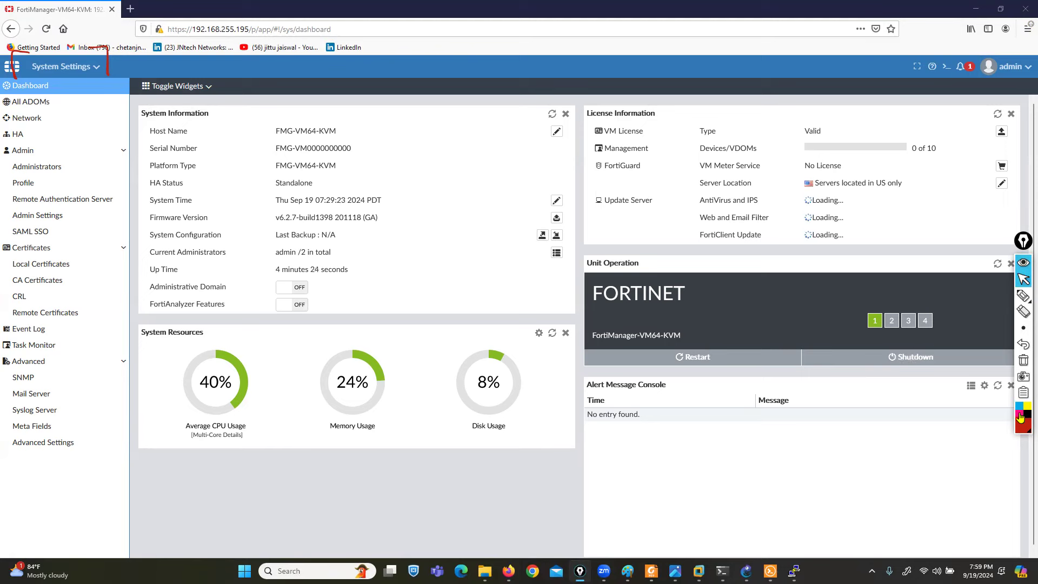
click(1020, 415)
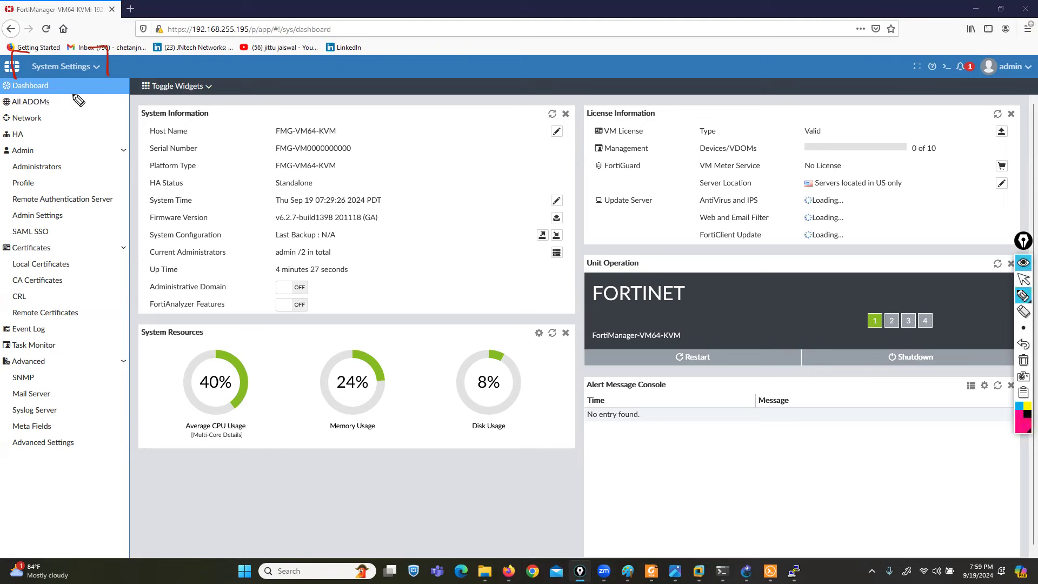
mouse_move(59, 85)
mouse_down()
mouse_move(74, 83)
mouse_move(78, 100)
mouse_move(1, 163)
mouse_move(2, 192)
mouse_move(60, 206)
mouse_move(110, 157)
mouse_move(46, 146)
mouse_up()
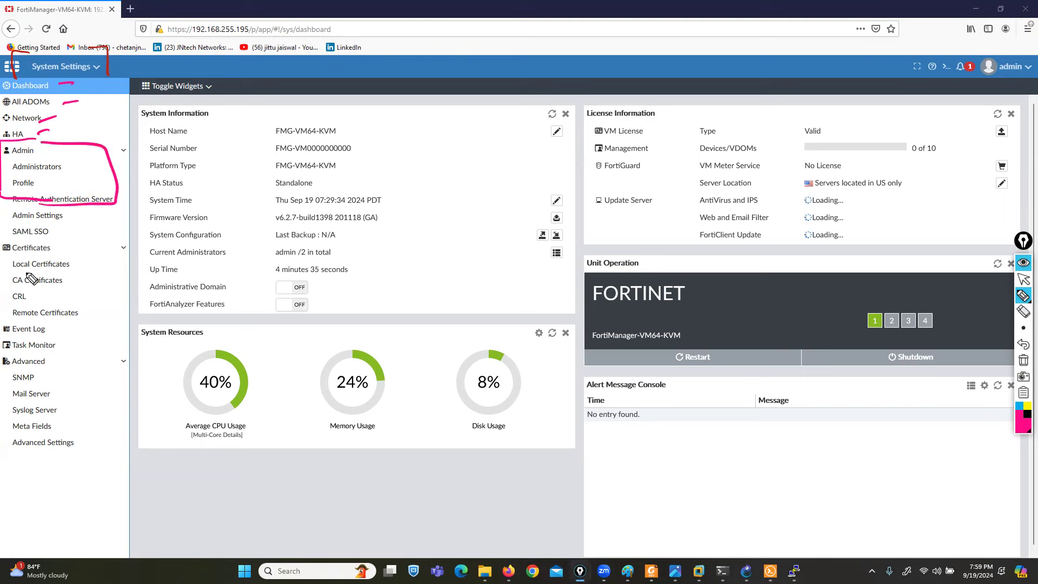
mouse_move(54, 236)
mouse_down()
mouse_move(2, 308)
mouse_move(63, 315)
mouse_move(58, 238)
mouse_up()
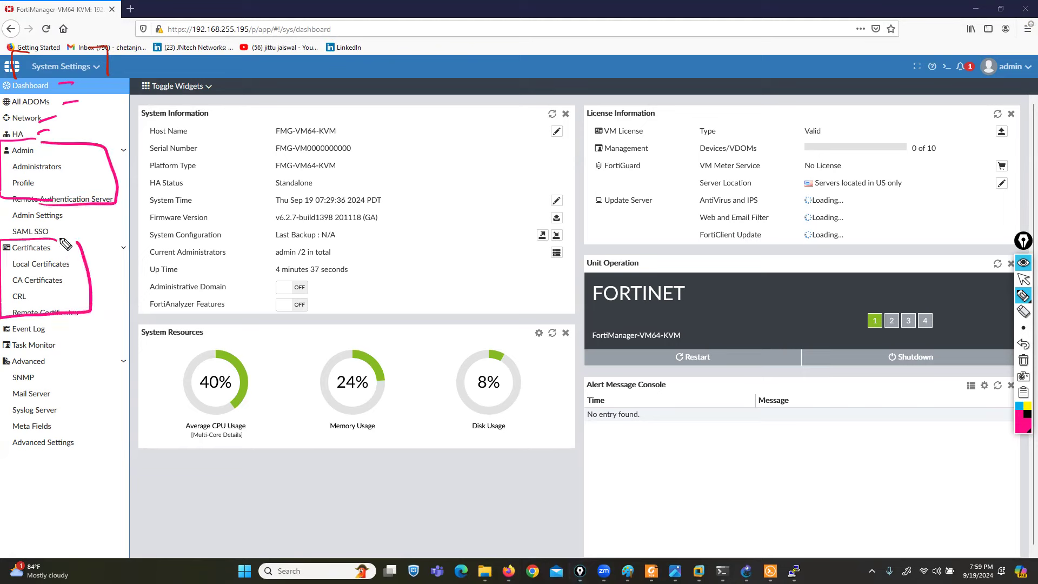
mouse_move(52, 331)
mouse_down()
mouse_move(79, 325)
mouse_move(85, 341)
mouse_up()
click(1023, 279)
mouse_move(1023, 296)
click(988, 296)
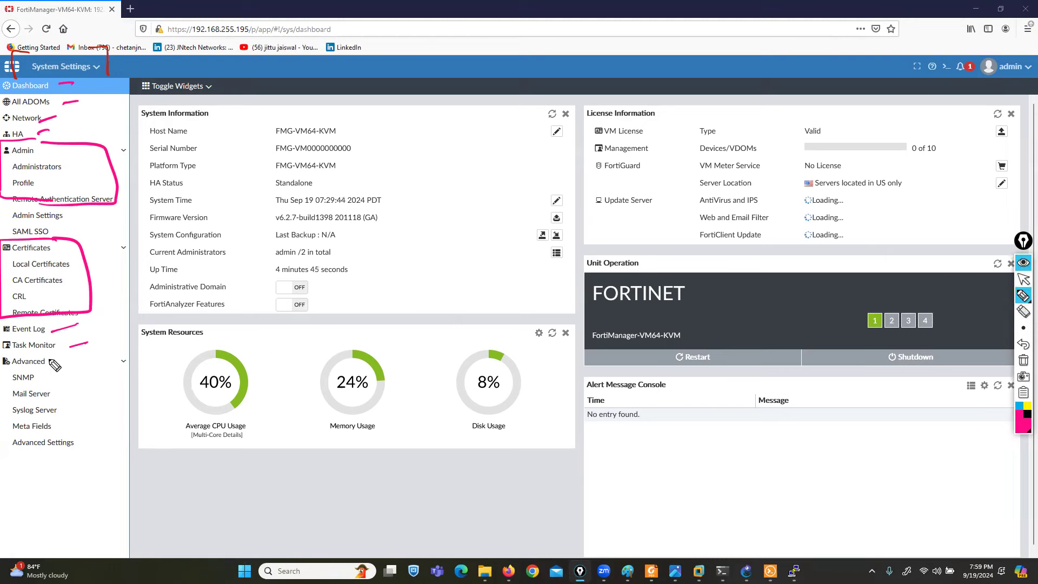
drag(48, 352, 62, 392)
drag(82, 445, 95, 442)
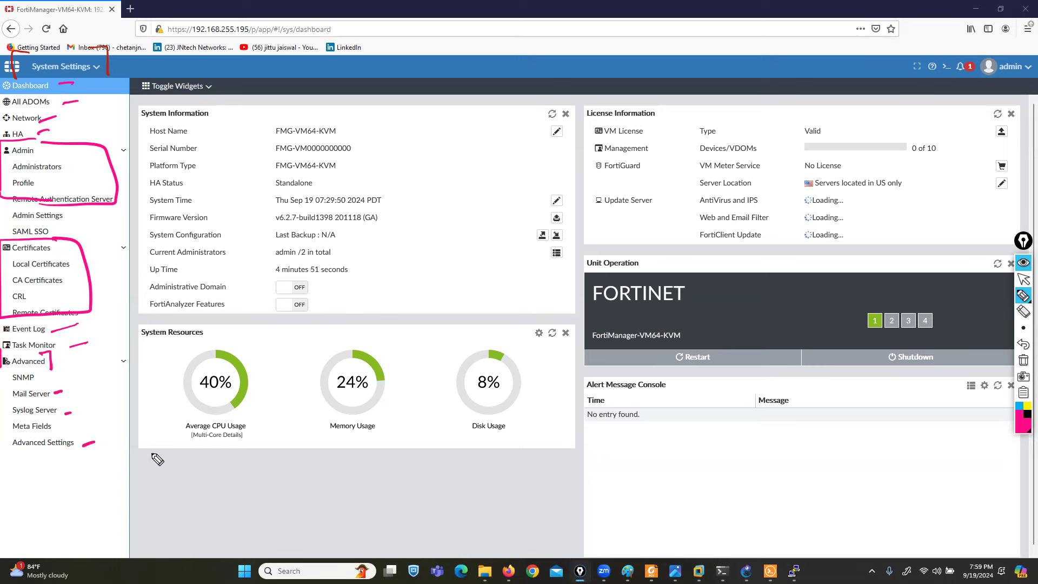
click(1024, 360)
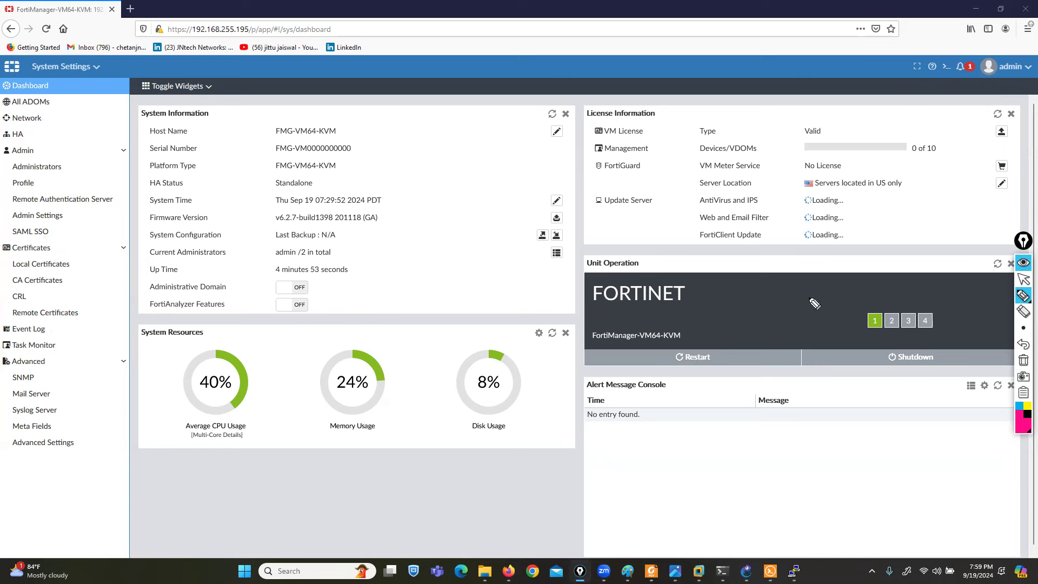
mouse_move(54, 81)
mouse_down()
mouse_move(62, 93)
mouse_move(2, 94)
mouse_up()
click(1025, 281)
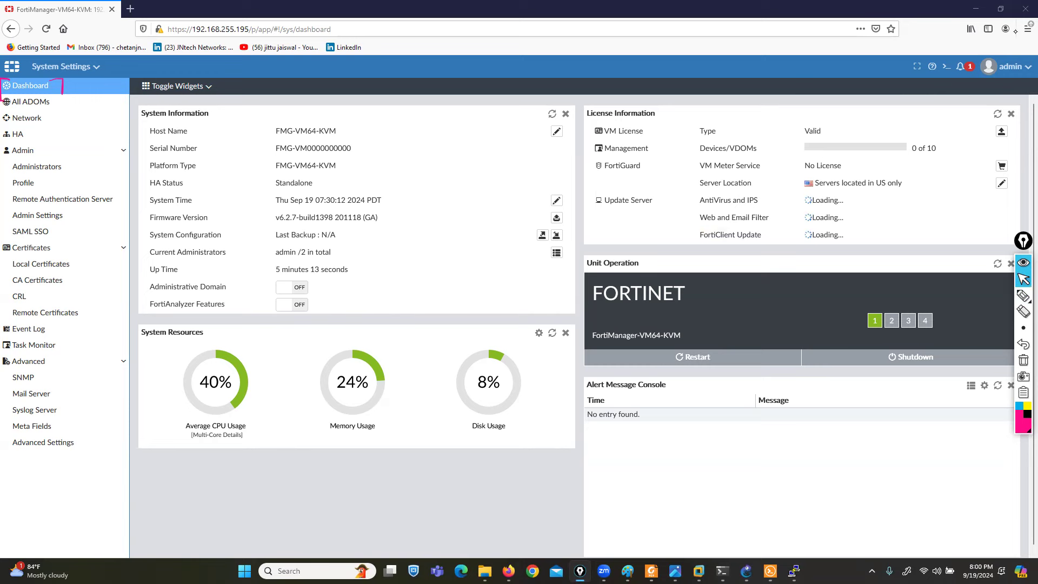
click(1023, 295)
mouse_move(146, 102)
mouse_down()
mouse_move(130, 104)
mouse_move(130, 123)
mouse_up()
drag(205, 102, 214, 118)
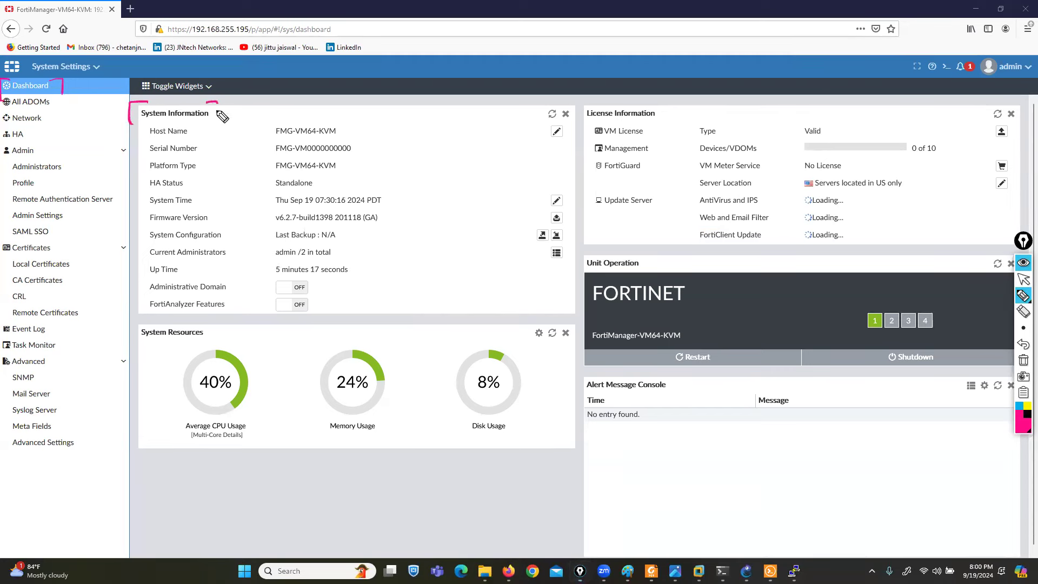
drag(145, 322, 132, 346)
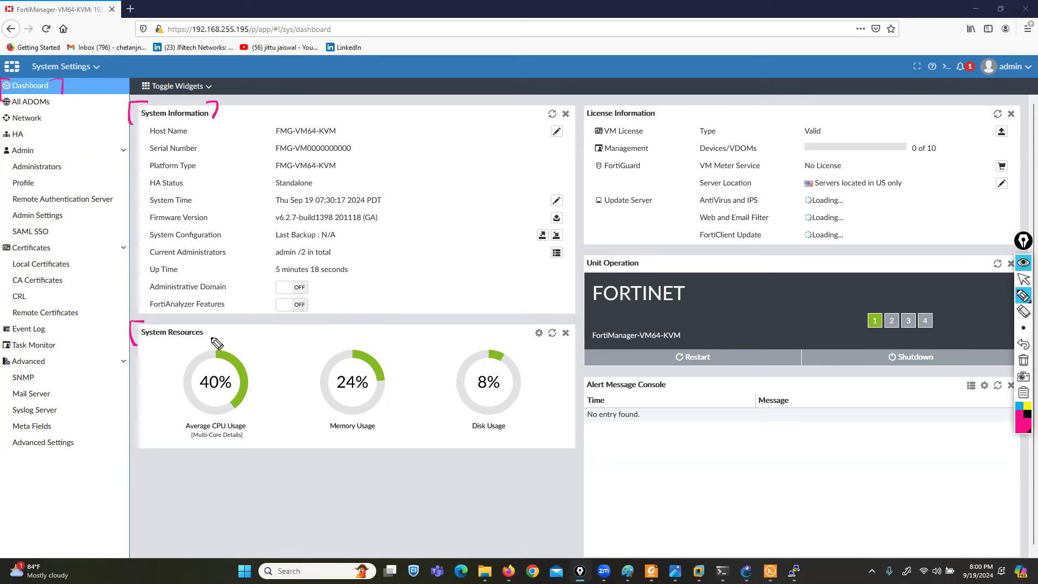
drag(204, 325, 213, 340)
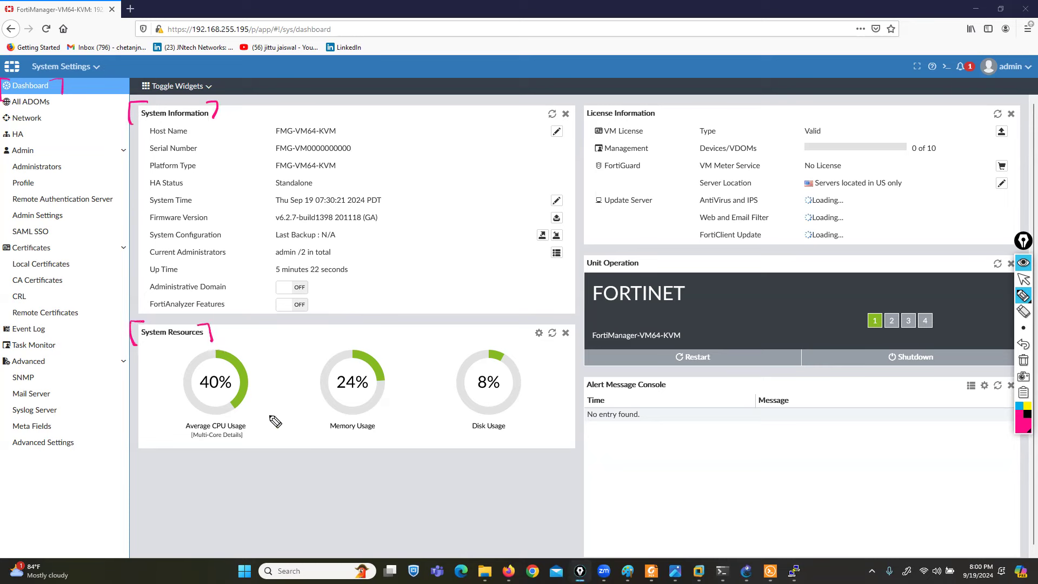
mouse_move(644, 102)
mouse_down()
mouse_move(657, 103)
mouse_move(656, 122)
mouse_up()
drag(594, 104, 580, 124)
drag(642, 254, 649, 272)
drag(583, 254, 580, 269)
mouse_move(704, 341)
mouse_down()
mouse_move(677, 339)
mouse_move(668, 371)
mouse_move(722, 343)
mouse_up()
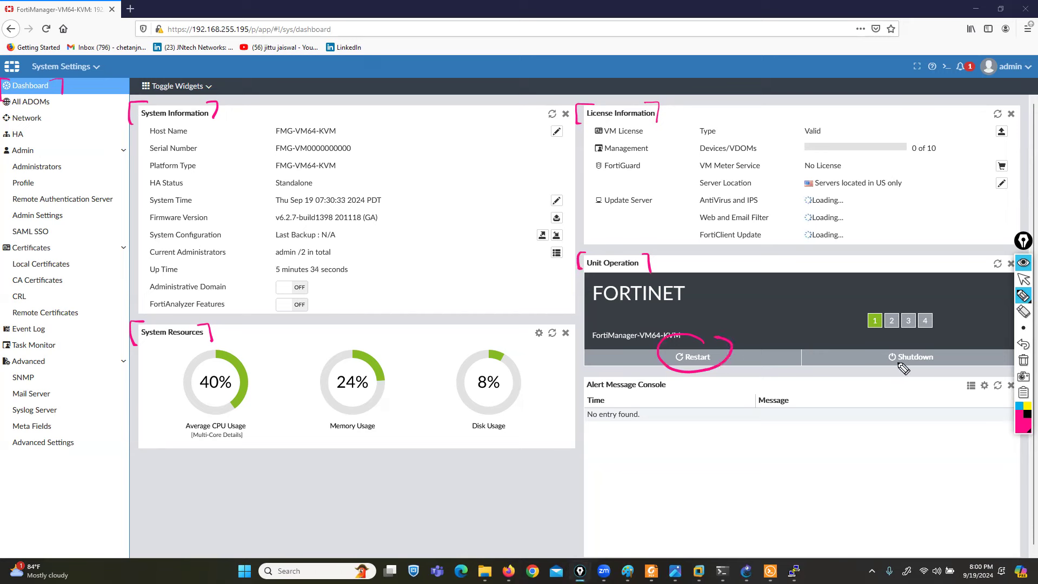
mouse_move(930, 339)
mouse_down()
mouse_move(880, 372)
mouse_move(948, 344)
mouse_up()
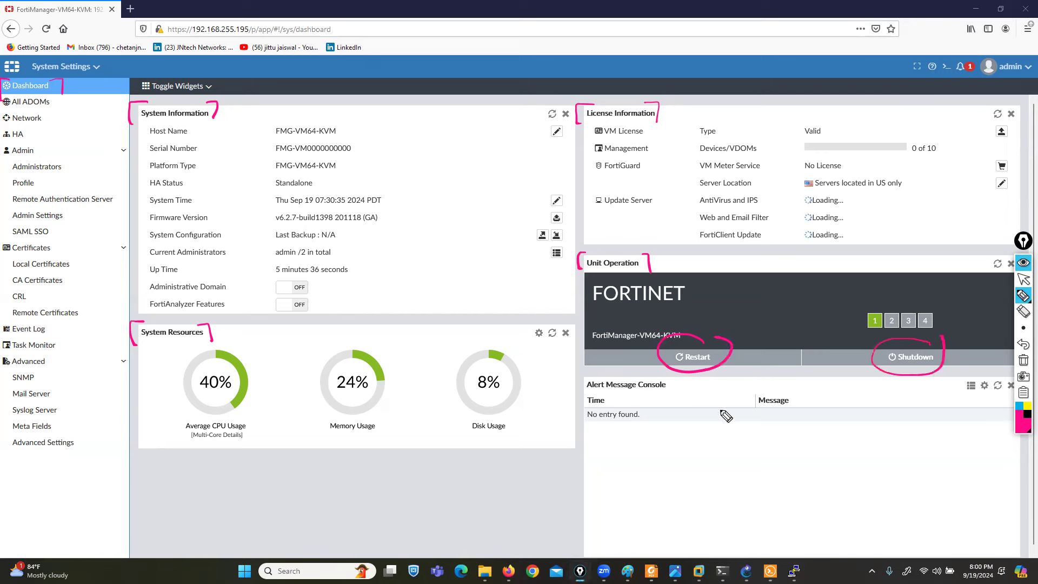
mouse_move(602, 373)
mouse_down()
mouse_move(579, 379)
mouse_move(584, 456)
mouse_move(614, 513)
mouse_move(873, 520)
mouse_move(956, 498)
mouse_move(891, 377)
mouse_move(601, 375)
mouse_up()
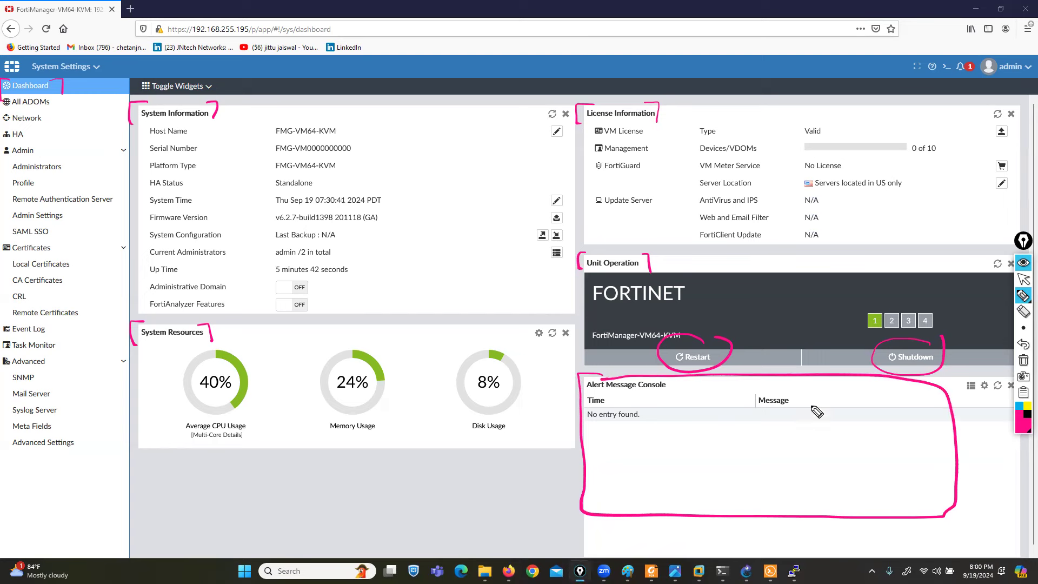
click(1023, 360)
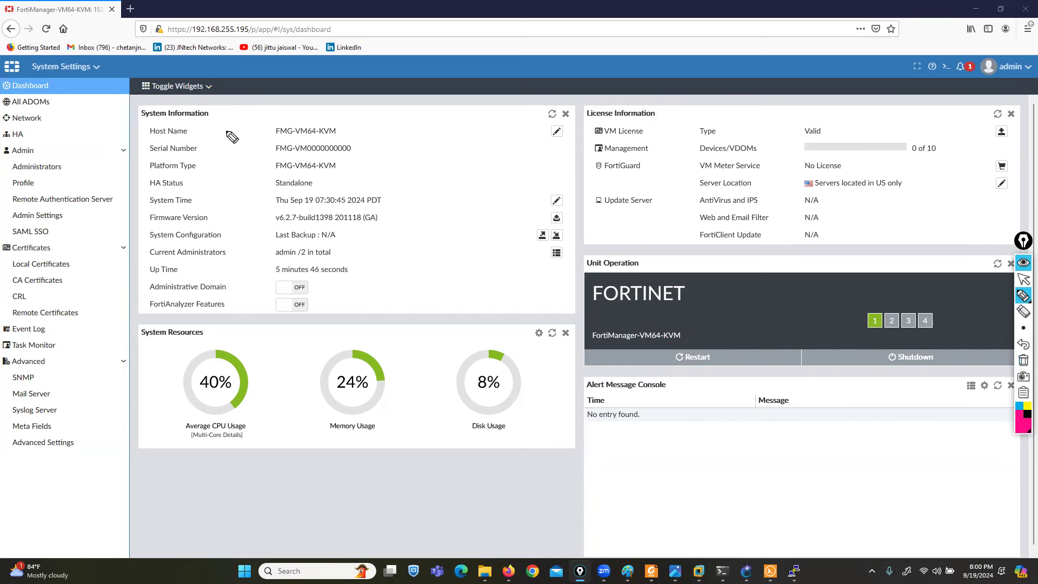
drag(199, 130, 267, 131)
drag(336, 123, 346, 135)
drag(274, 121, 270, 135)
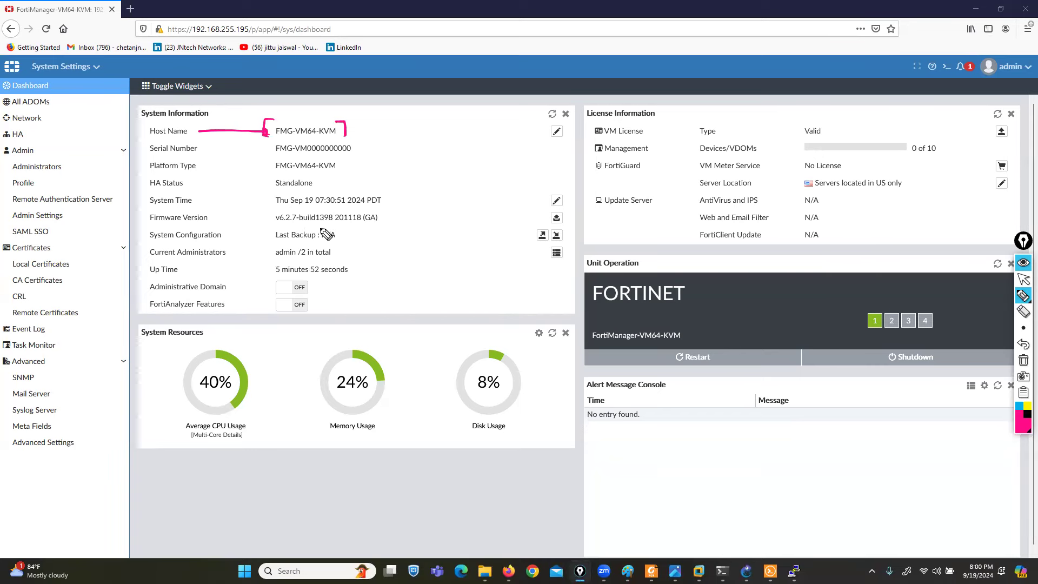
mouse_move(232, 151)
mouse_down()
mouse_move(206, 150)
mouse_move(264, 149)
mouse_move(244, 168)
mouse_move(263, 168)
mouse_up()
drag(202, 184, 265, 184)
drag(259, 179, 265, 184)
drag(215, 204, 253, 201)
drag(270, 192, 270, 206)
drag(379, 188, 391, 201)
drag(217, 223, 292, 229)
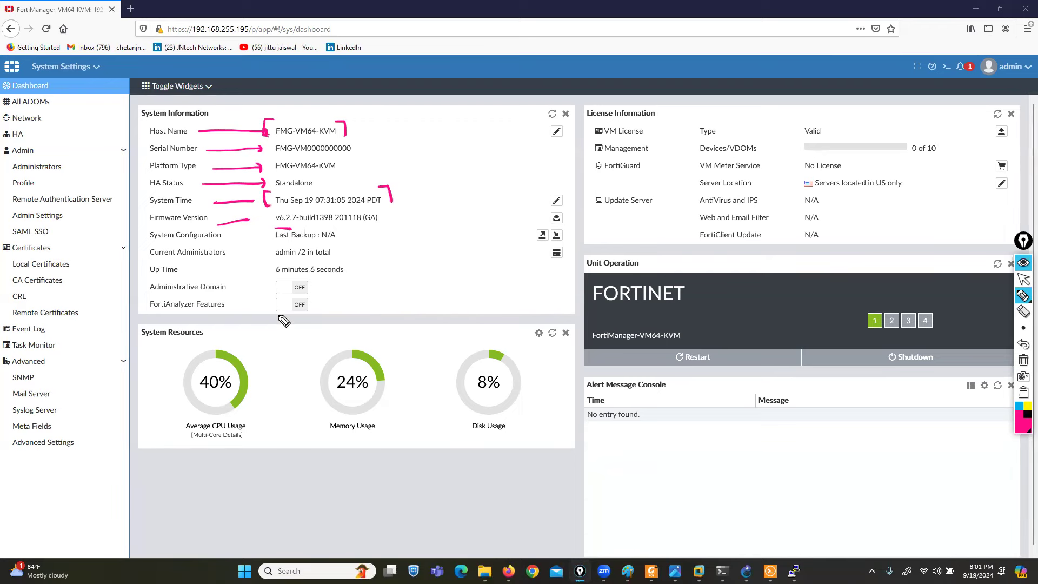
drag(309, 225, 332, 222)
mouse_move(136, 247)
mouse_down()
mouse_move(235, 244)
mouse_move(172, 230)
mouse_move(137, 246)
mouse_up()
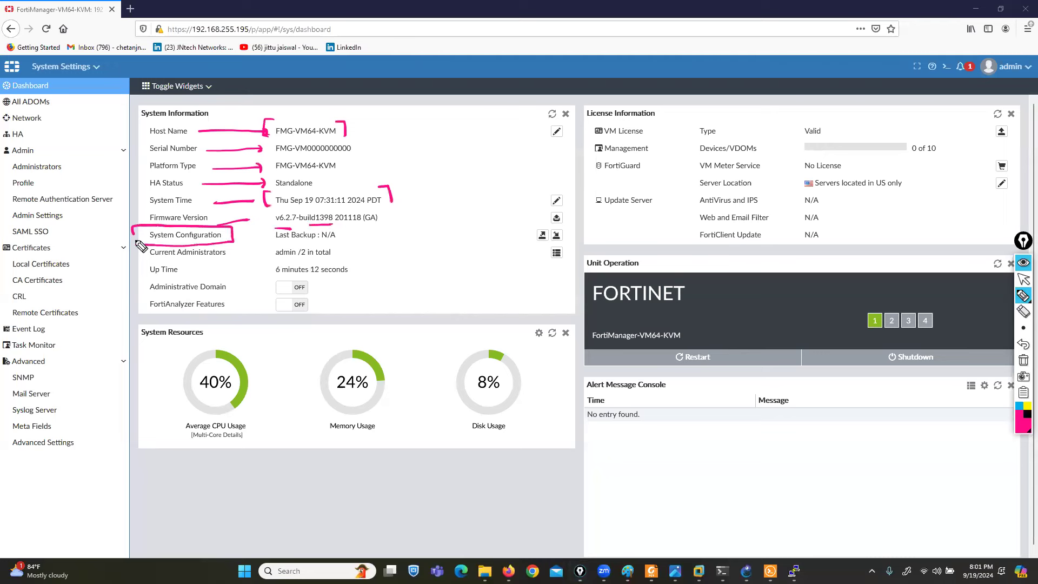
drag(505, 215, 570, 237)
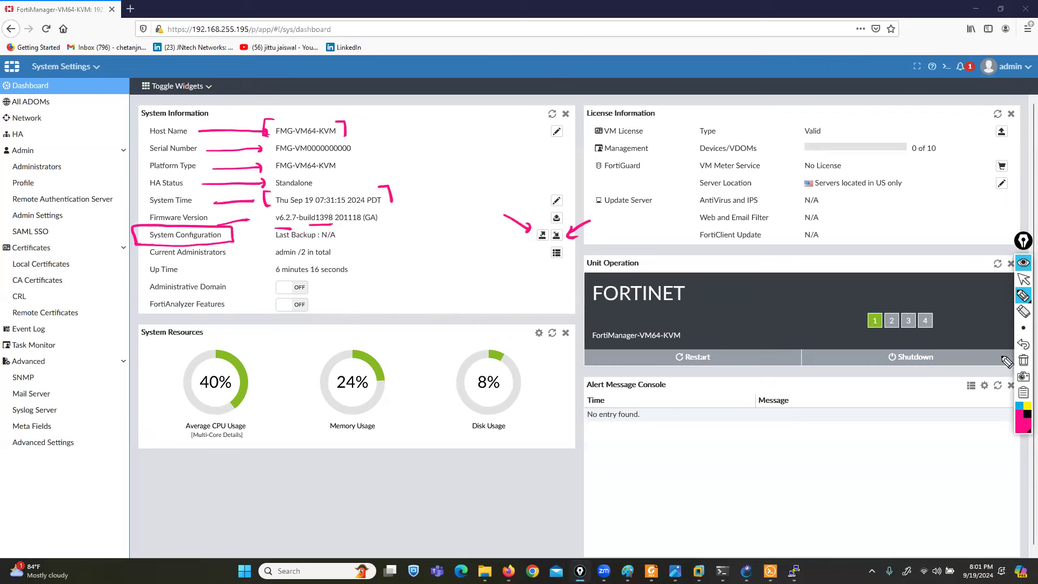
click(1023, 360)
click(1024, 279)
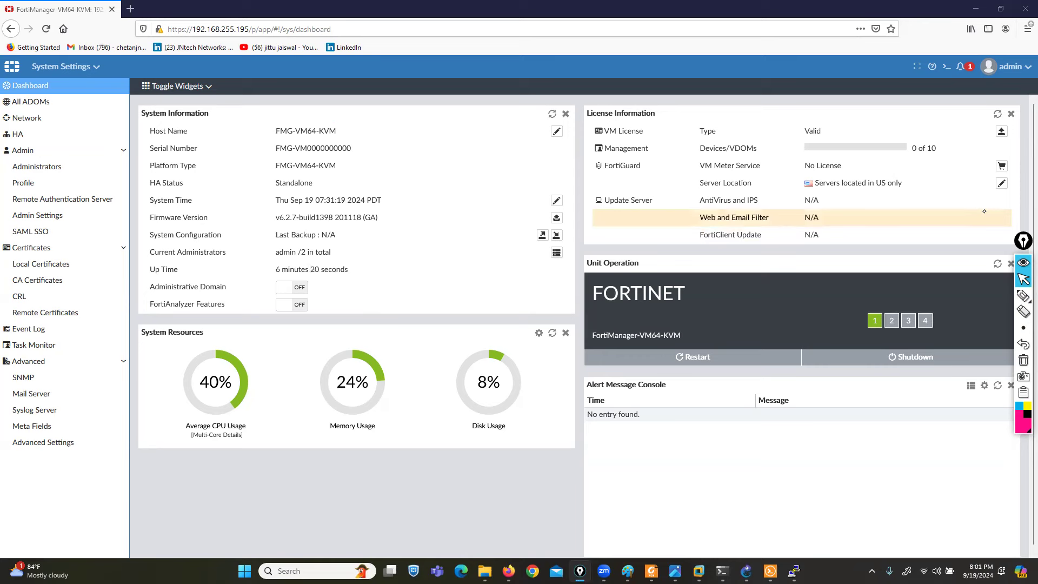
click(1023, 295)
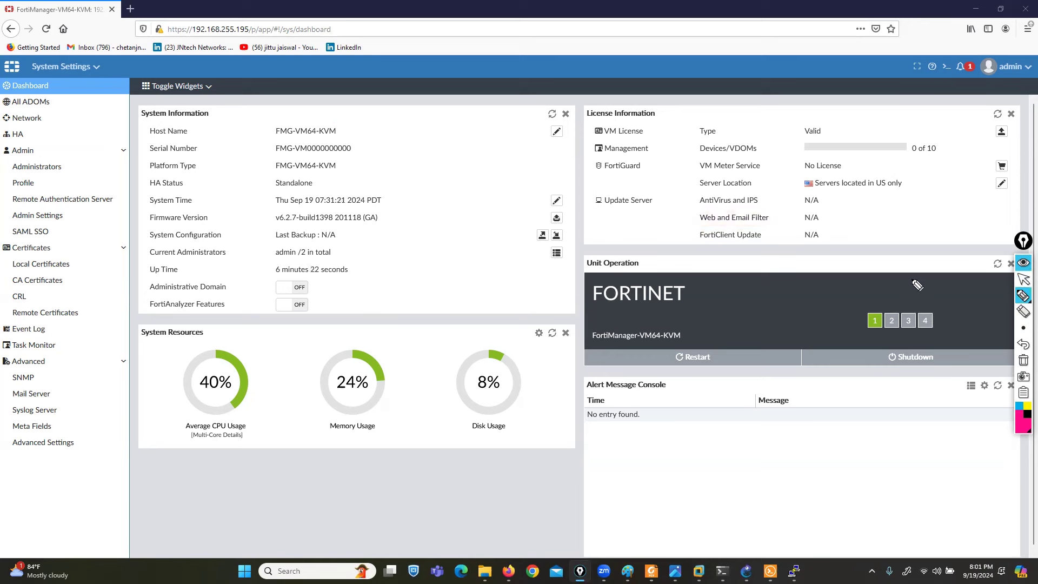
mouse_move(308, 266)
mouse_down()
mouse_move(351, 268)
mouse_move(294, 252)
mouse_move(281, 272)
mouse_up()
mouse_move(1017, 48)
mouse_down()
mouse_move(1002, 98)
mouse_move(1032, 73)
mouse_up()
click(1022, 279)
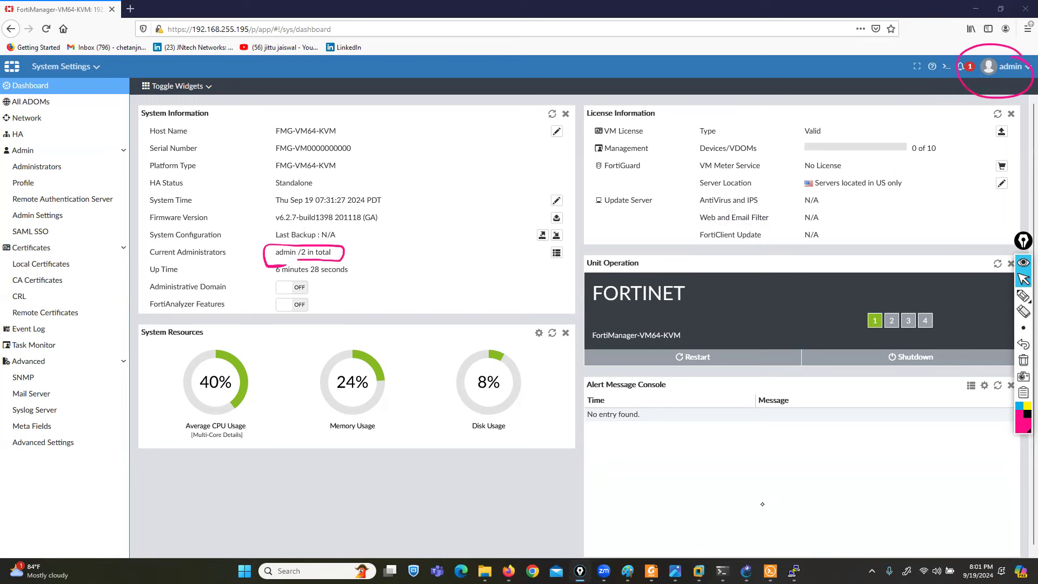
click(794, 569)
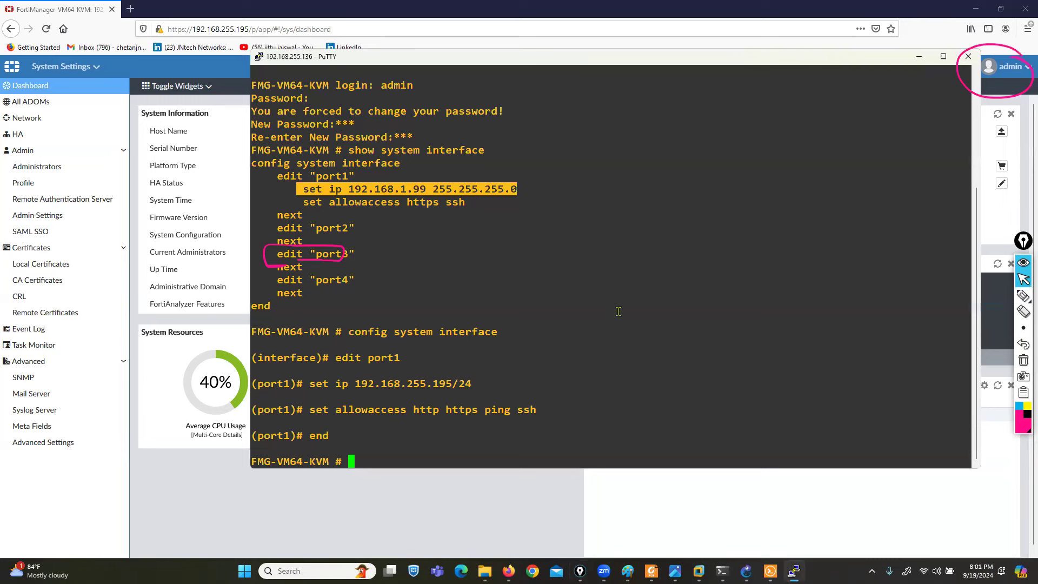
click(918, 56)
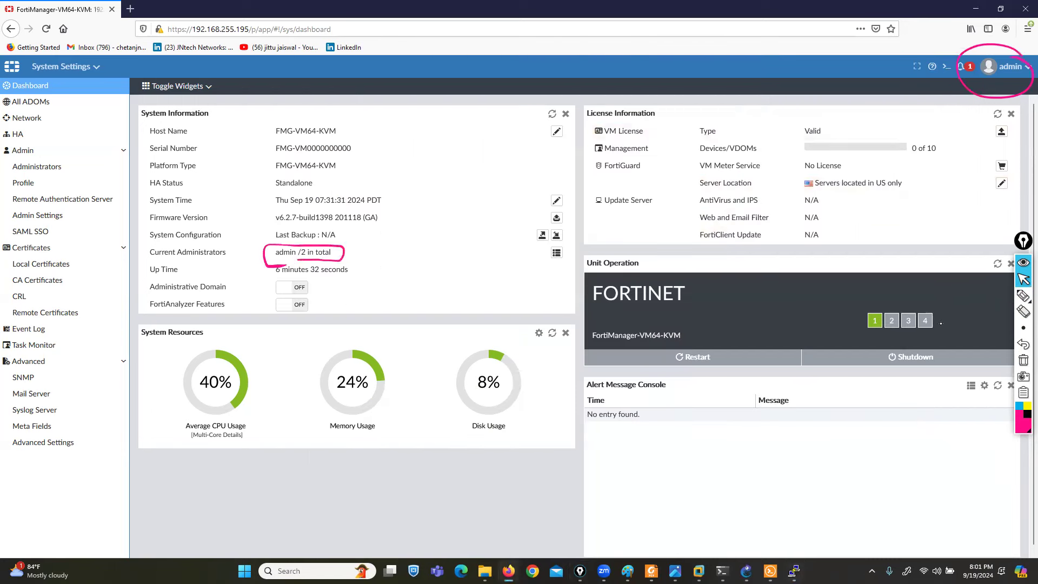
click(1023, 360)
mouse_move(1021, 296)
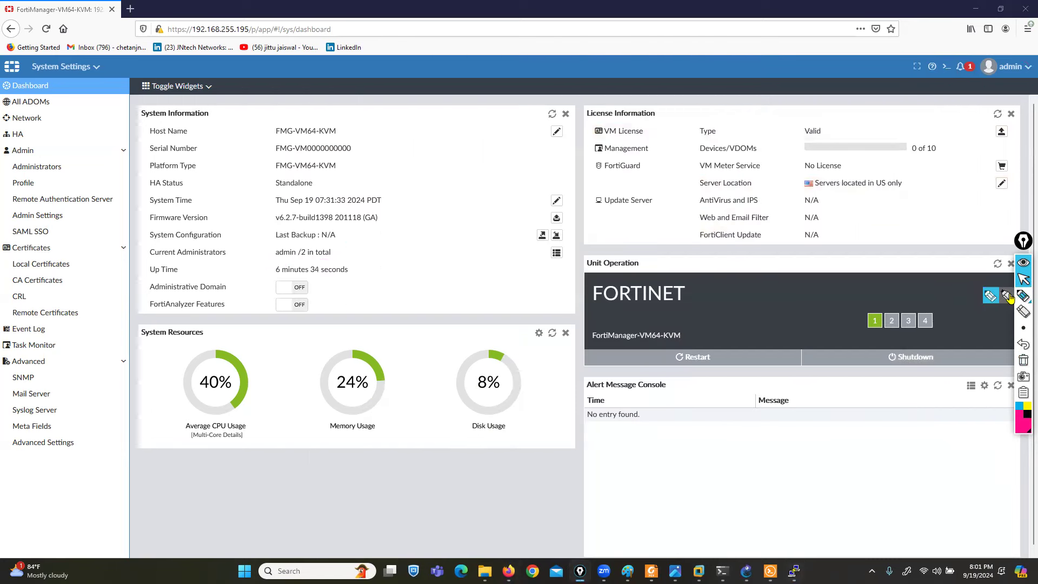
click(990, 296)
mouse_move(275, 260)
mouse_down()
mouse_move(264, 262)
mouse_move(270, 274)
mouse_up()
drag(349, 261, 350, 279)
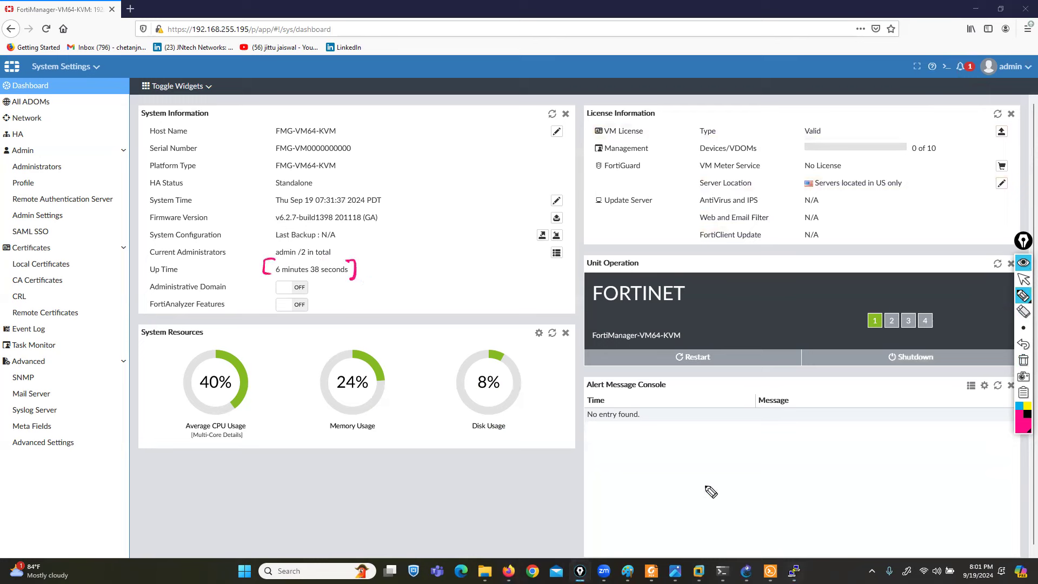
click(1024, 360)
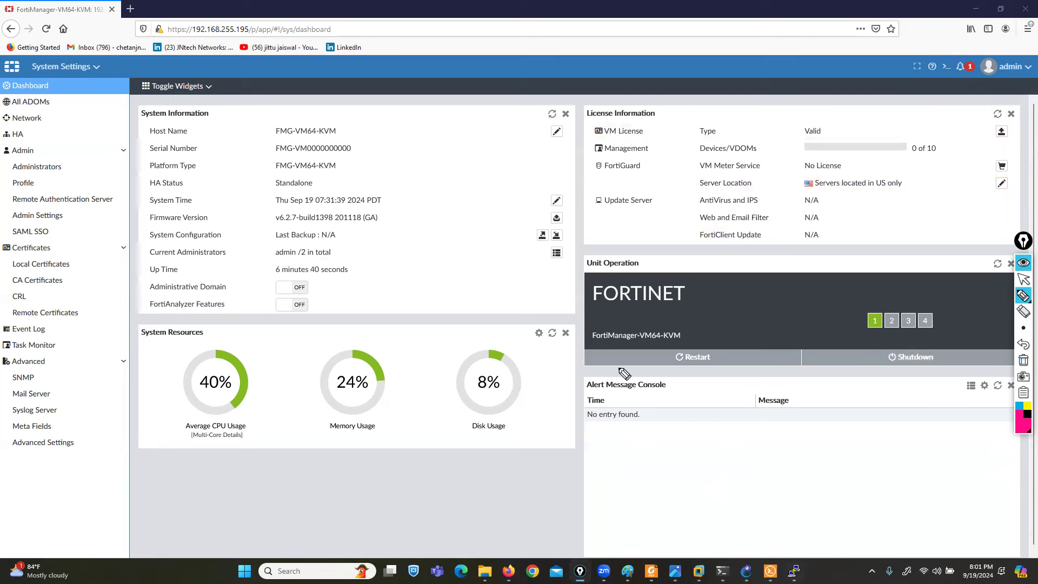
drag(153, 278, 146, 298)
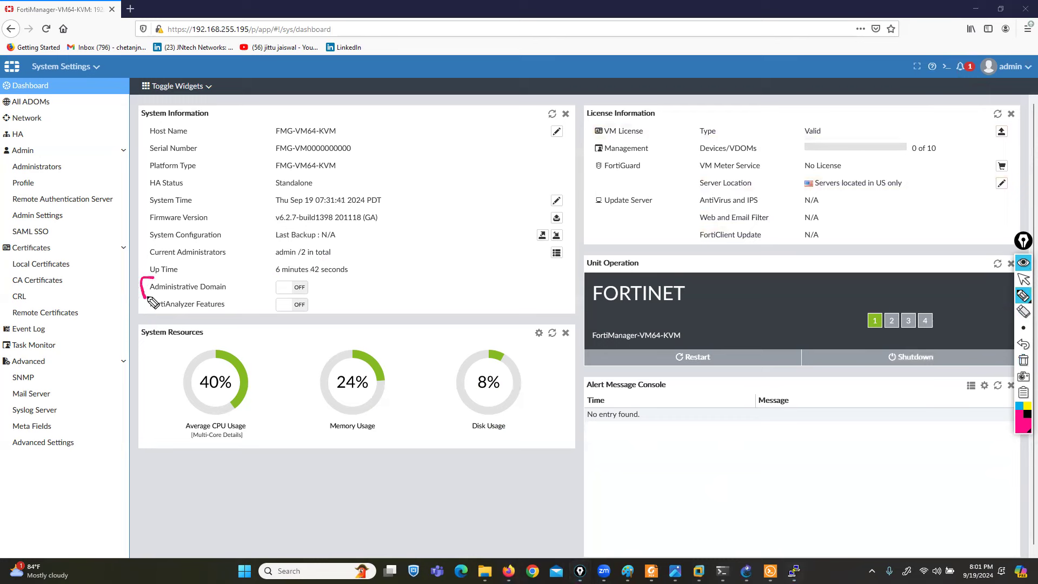
mouse_move(309, 275)
mouse_down()
mouse_move(318, 277)
mouse_move(312, 296)
mouse_up()
- Clear the annotations and log out of FortiManager from the admin menu
click(1023, 360)
click(989, 72)
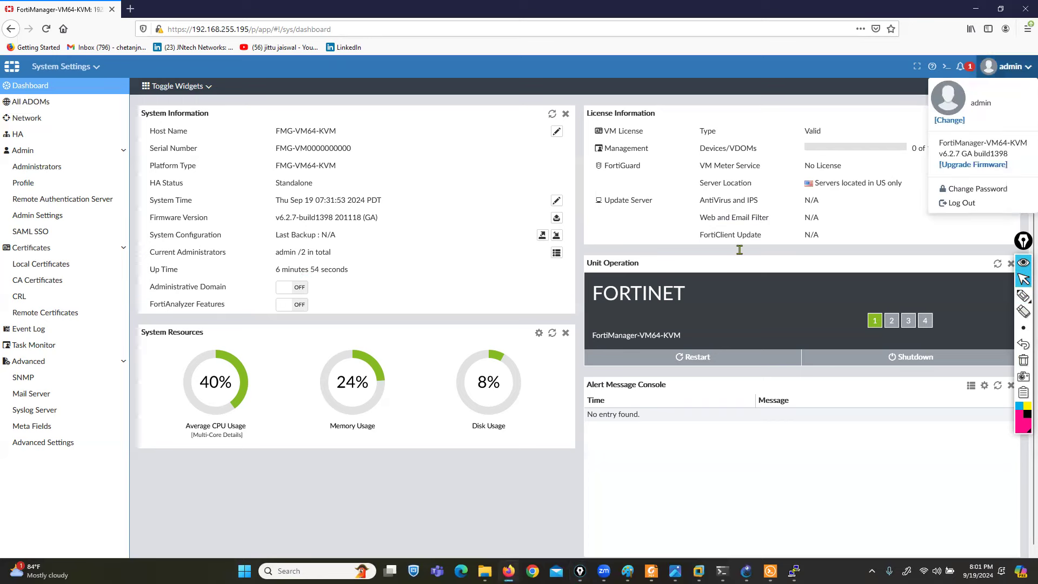
click(961, 202)
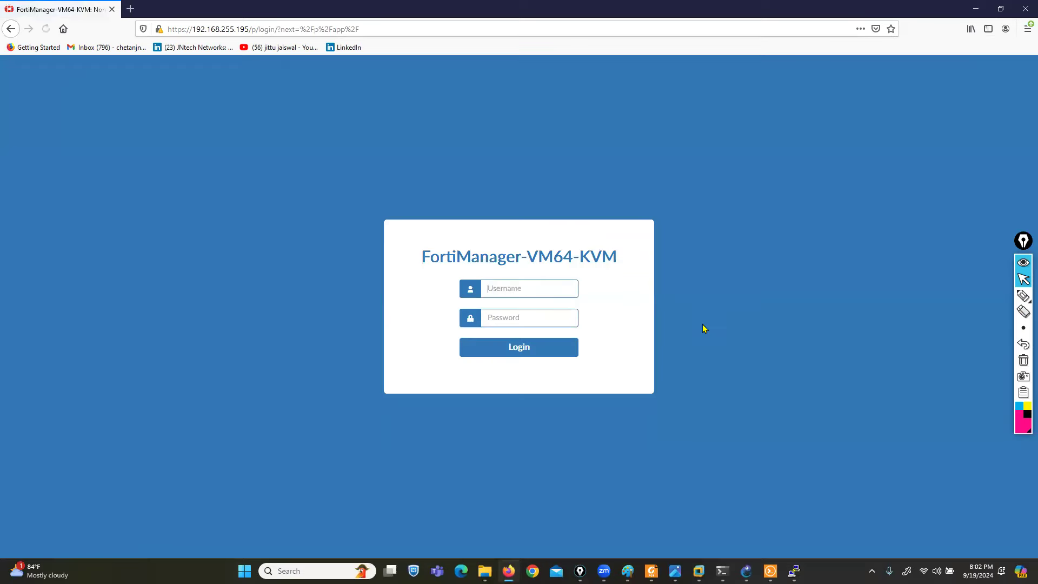
- Log back in as admin without saving the login, then open System Settings
text(admin)
key(Tab)
text(aa)
key(Return)
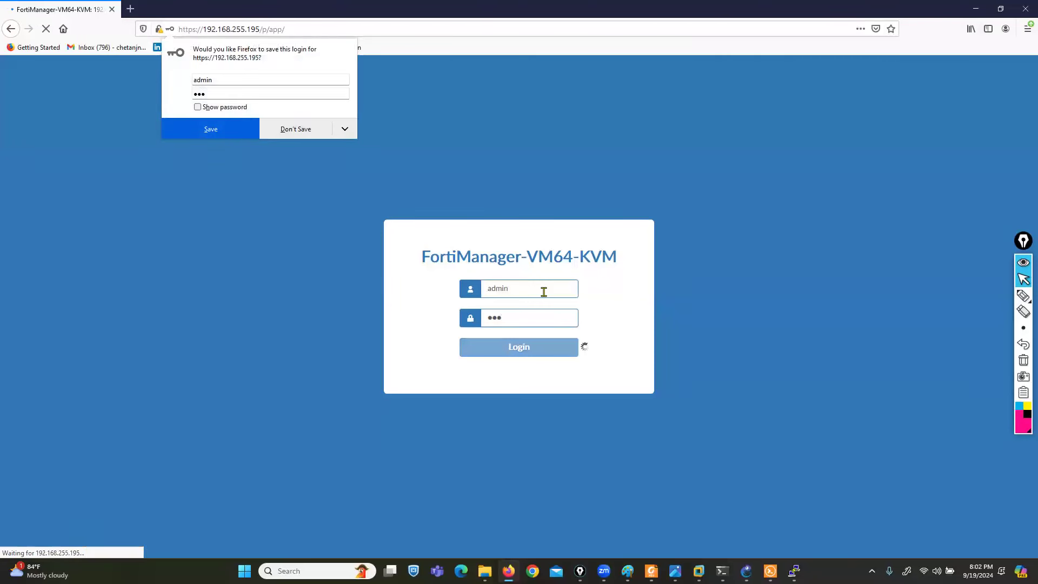
click(286, 130)
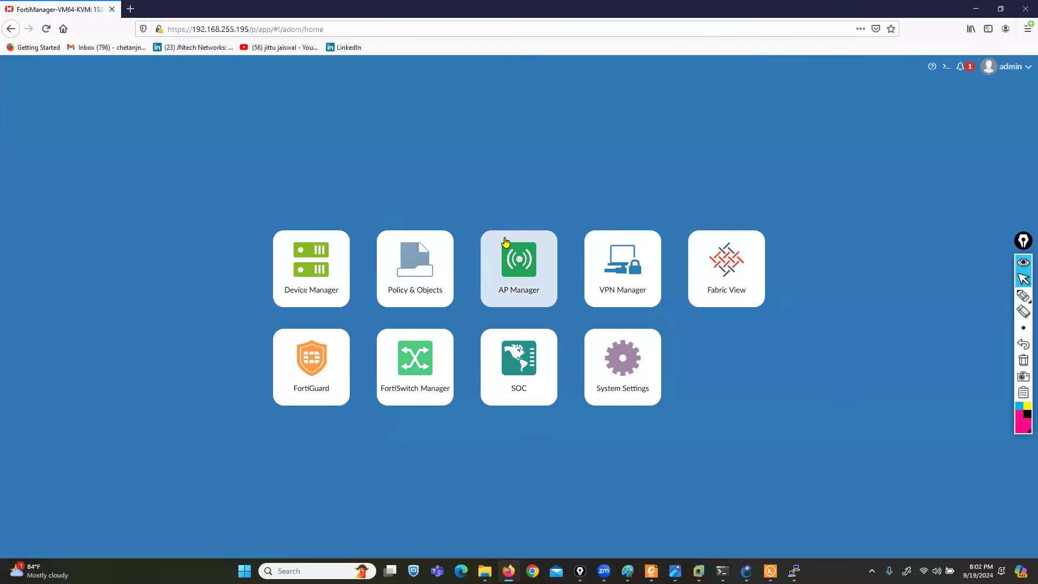
click(636, 404)
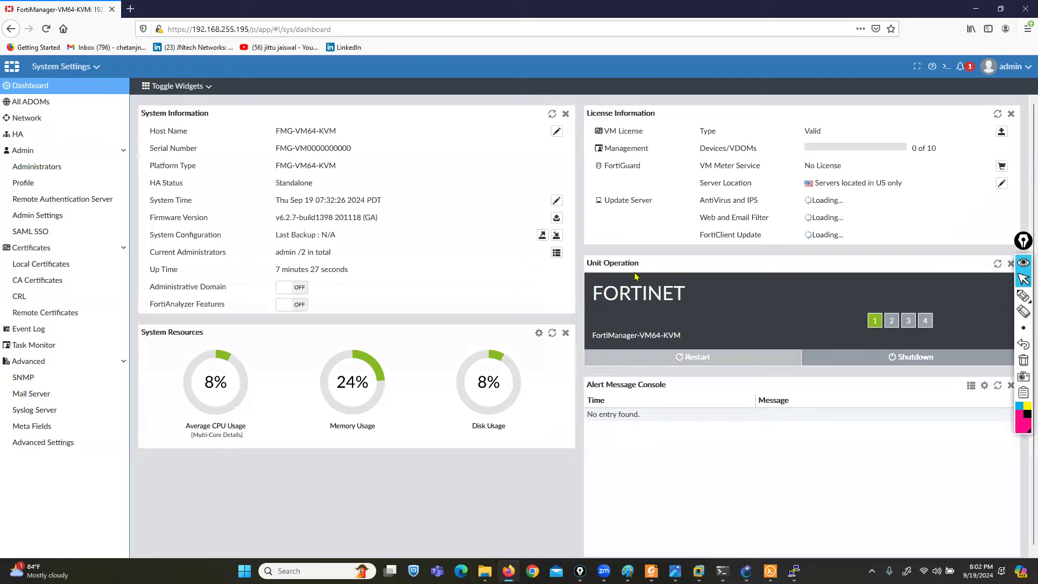
- Enable Administrative Domain, confirm it, and sign back in as admin without saving the login
click(288, 292)
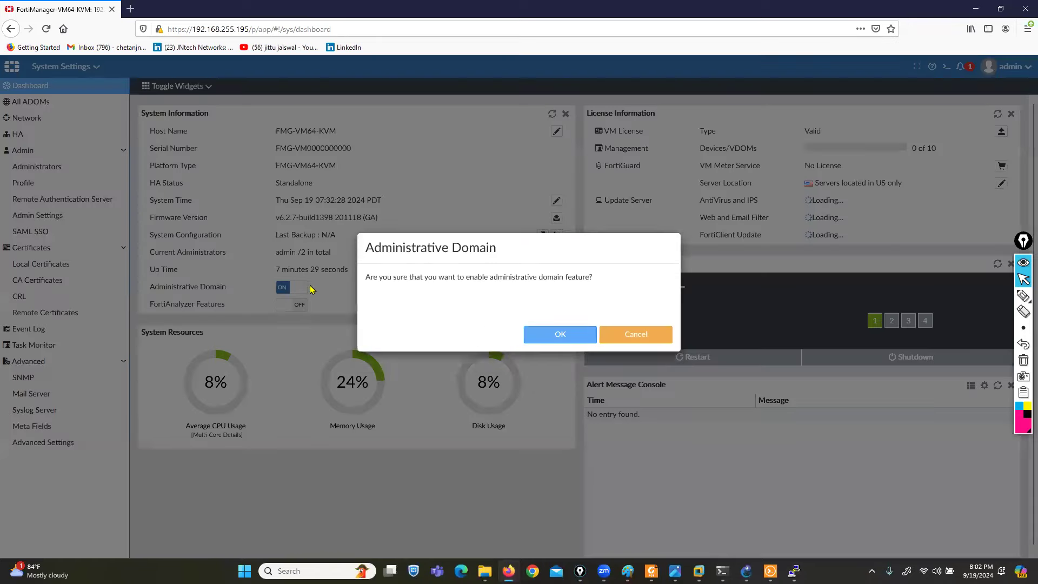
click(559, 349)
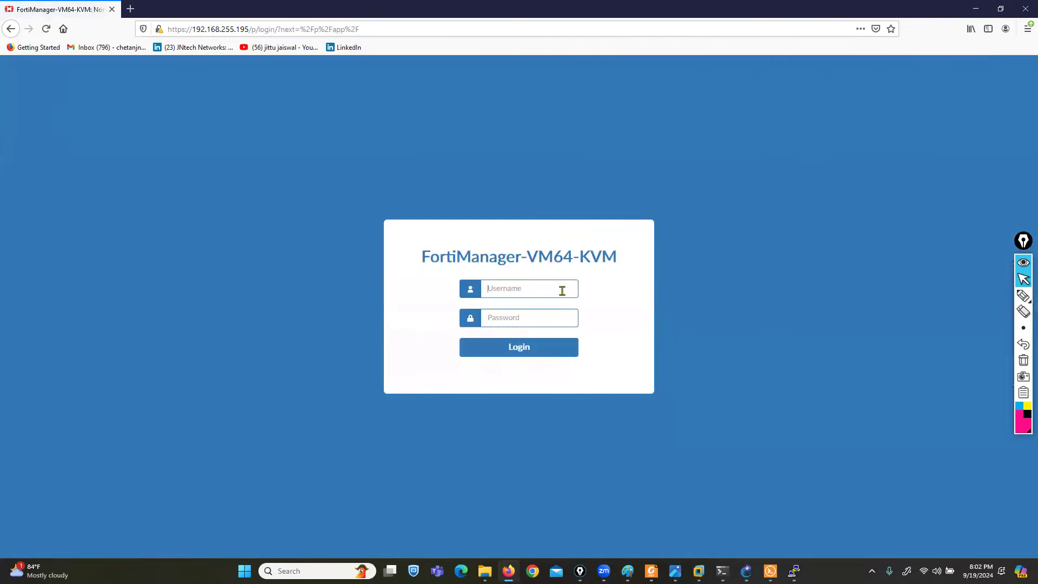
text(admin)
key(Tab)
text(••)
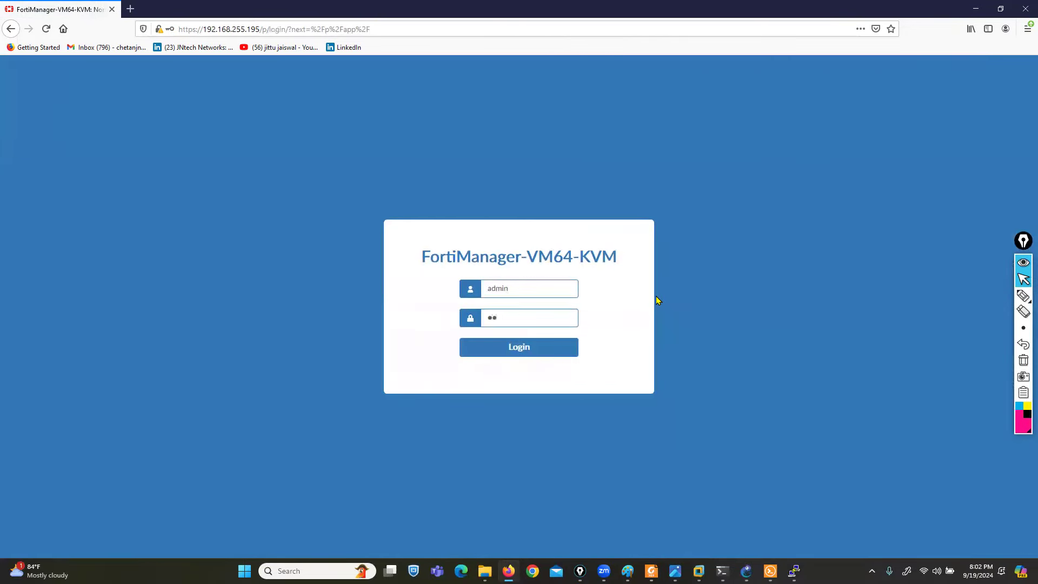
text(•)
key(Return)
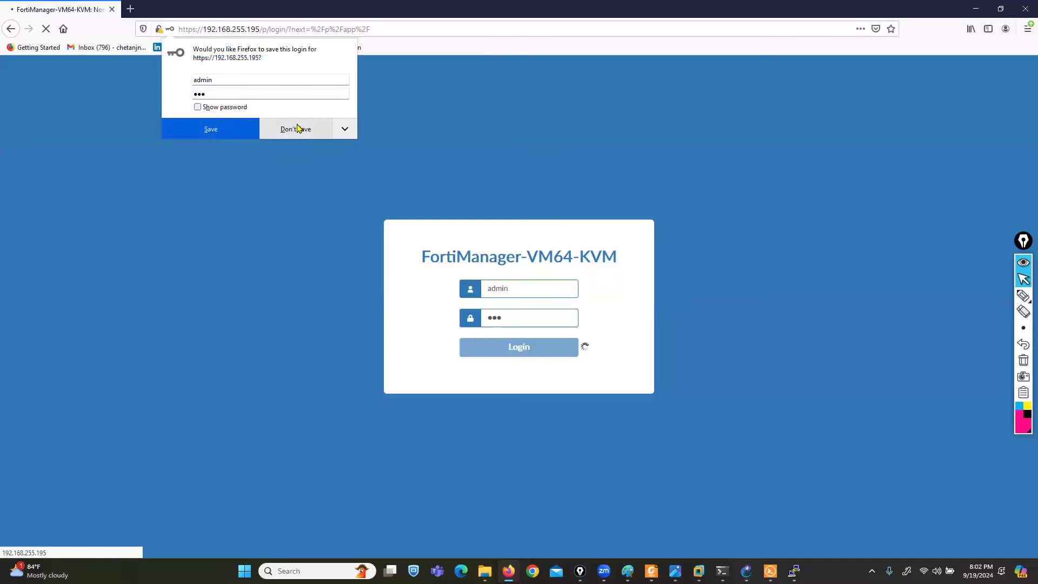
click(297, 128)
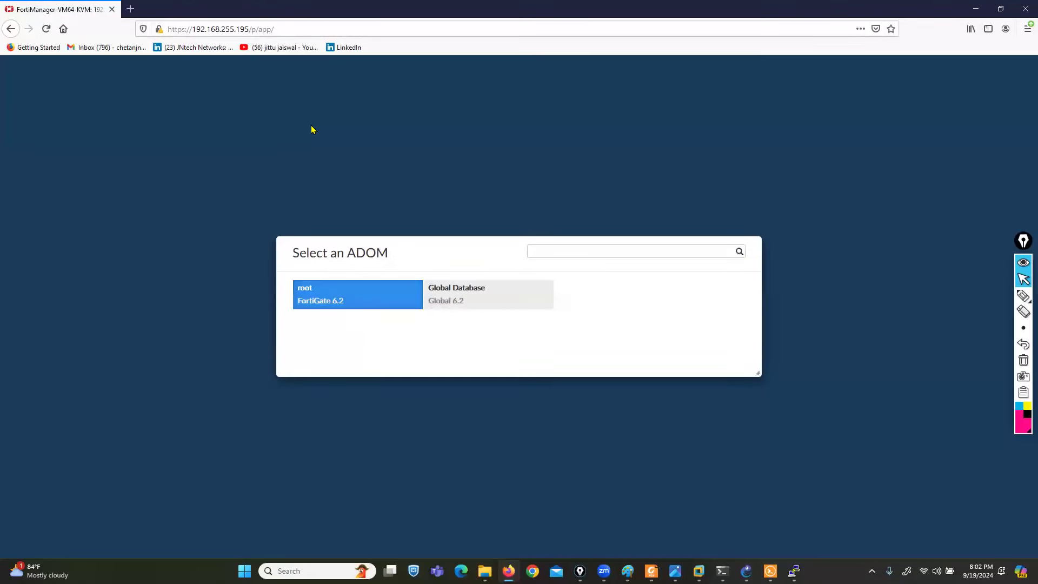
- Mark the root ADOM on the Select an ADOM screen, enter it, and open System Settings
click(1023, 296)
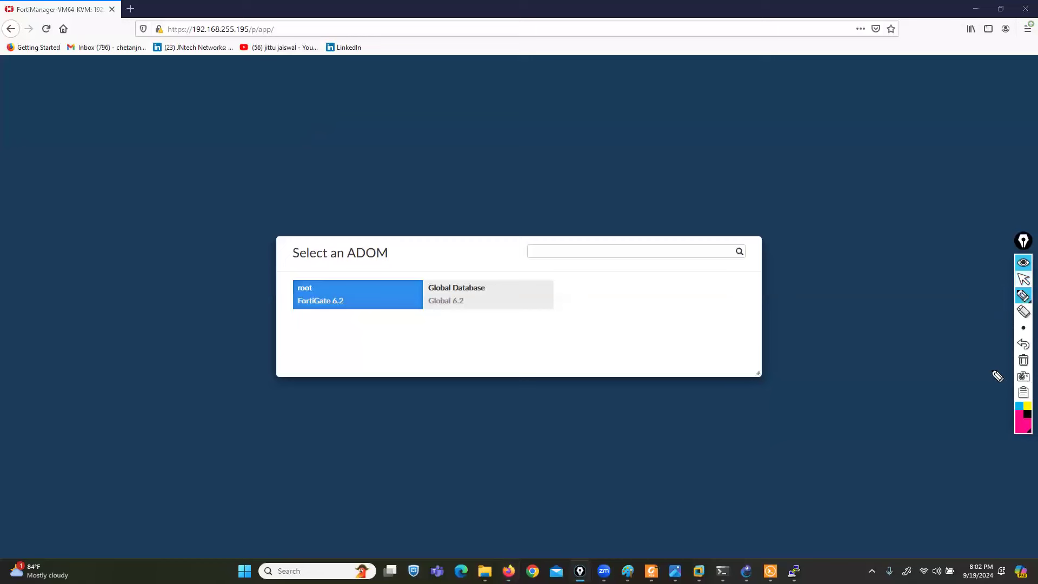
mouse_move(277, 268)
mouse_down()
mouse_move(404, 265)
mouse_move(282, 233)
mouse_move(316, 264)
mouse_up()
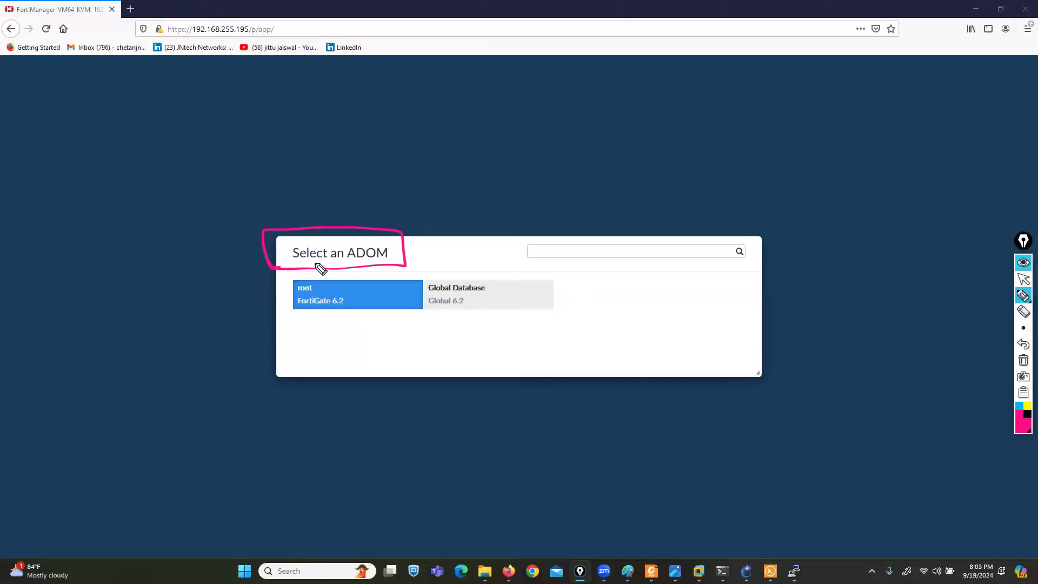
mouse_move(217, 315)
mouse_down()
mouse_move(269, 298)
mouse_move(315, 313)
mouse_move(339, 278)
mouse_move(317, 276)
mouse_up()
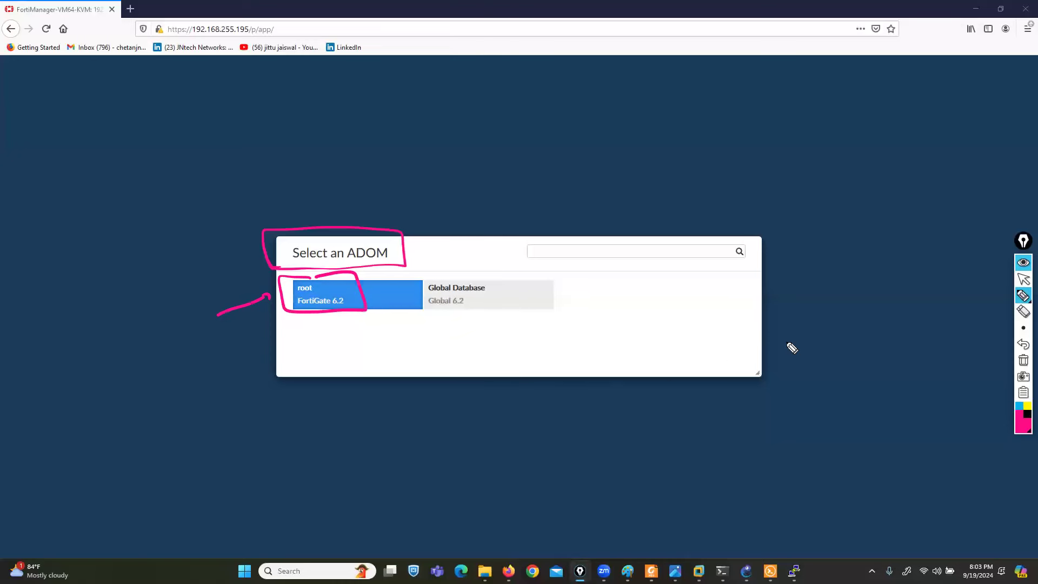
click(1023, 360)
click(1023, 279)
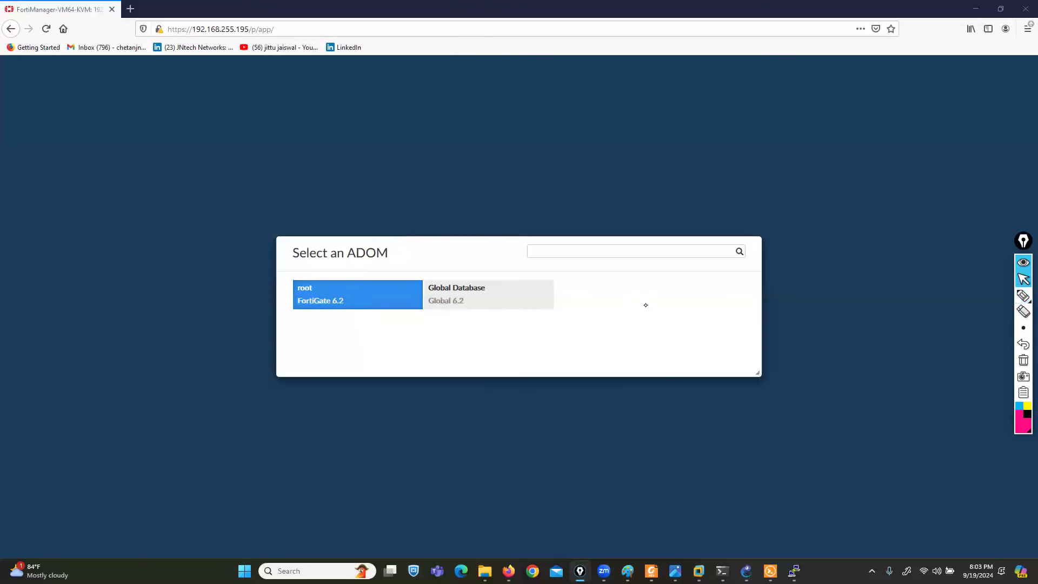
click(359, 303)
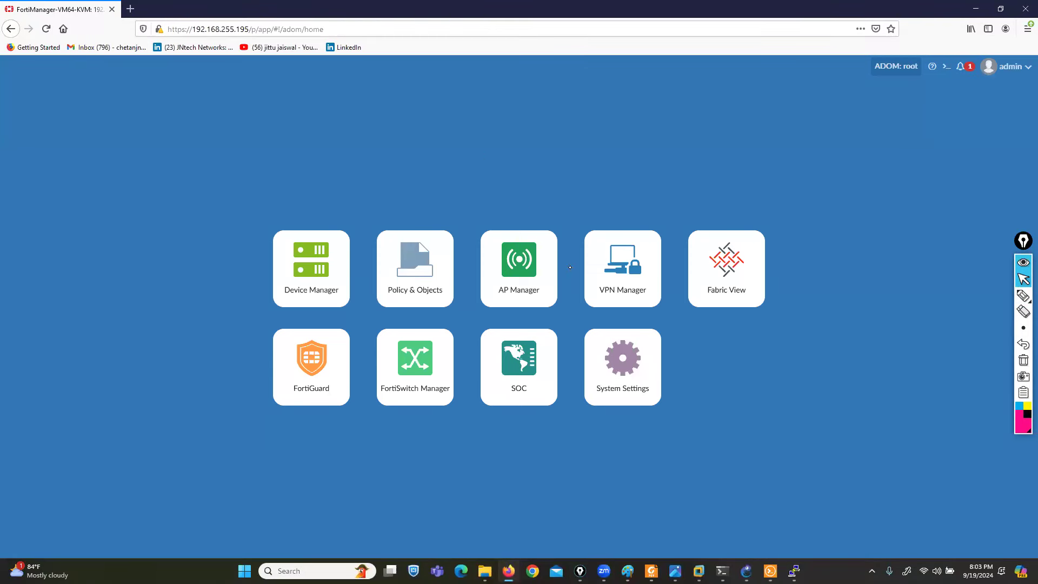
click(627, 373)
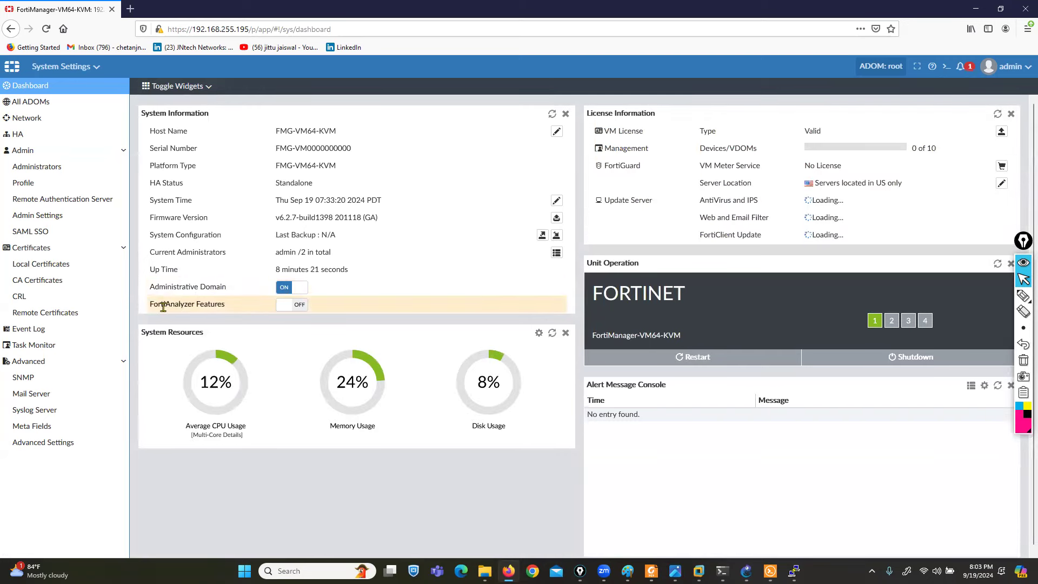
- Enable FortiAnalyzer Features, confirm the restart, and watch the shutdown in the PuTTY console
drag(152, 305, 226, 304)
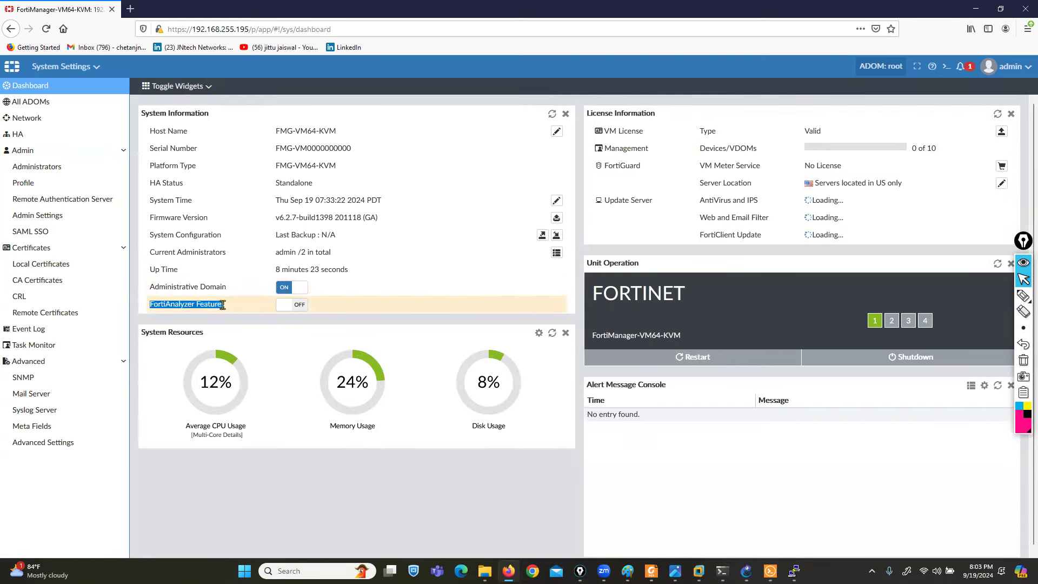
click(285, 306)
click(565, 350)
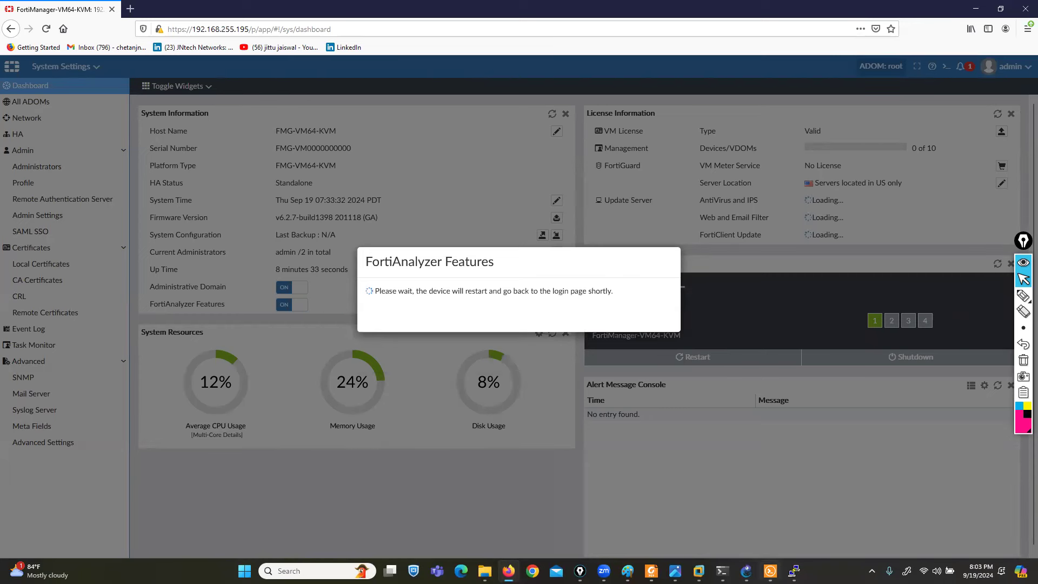
click(794, 570)
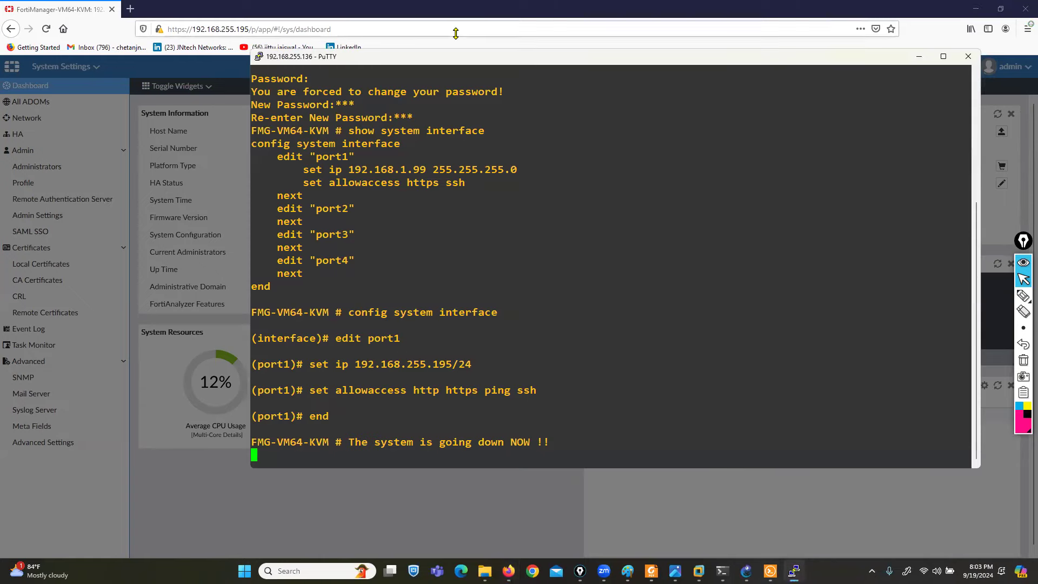
- Reposition and focus the PuTTY console while port1 takes 192.168.255.195/24 and FortiManager reboots
drag(460, 60, 496, 134)
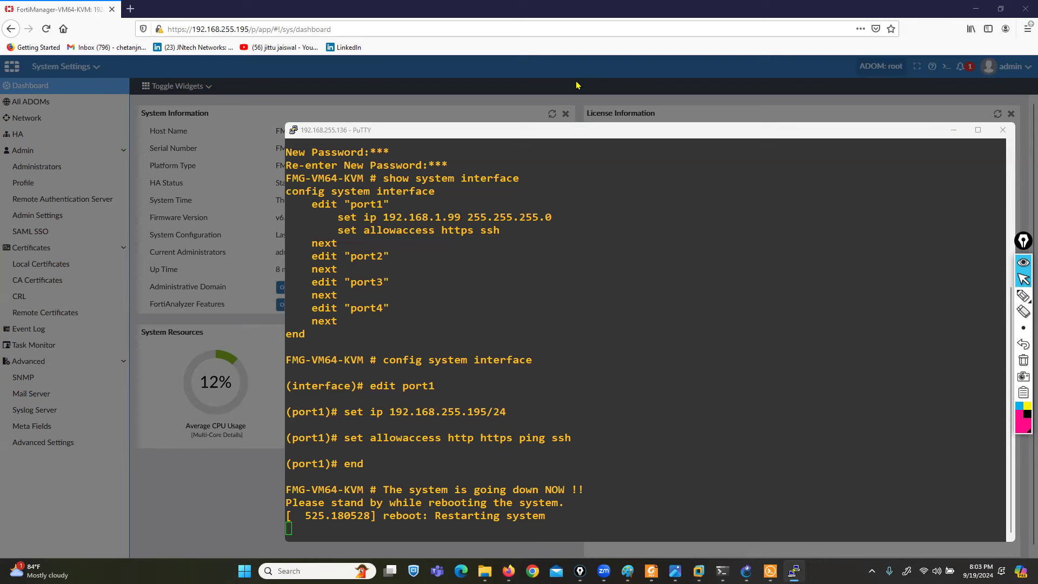
click(628, 278)
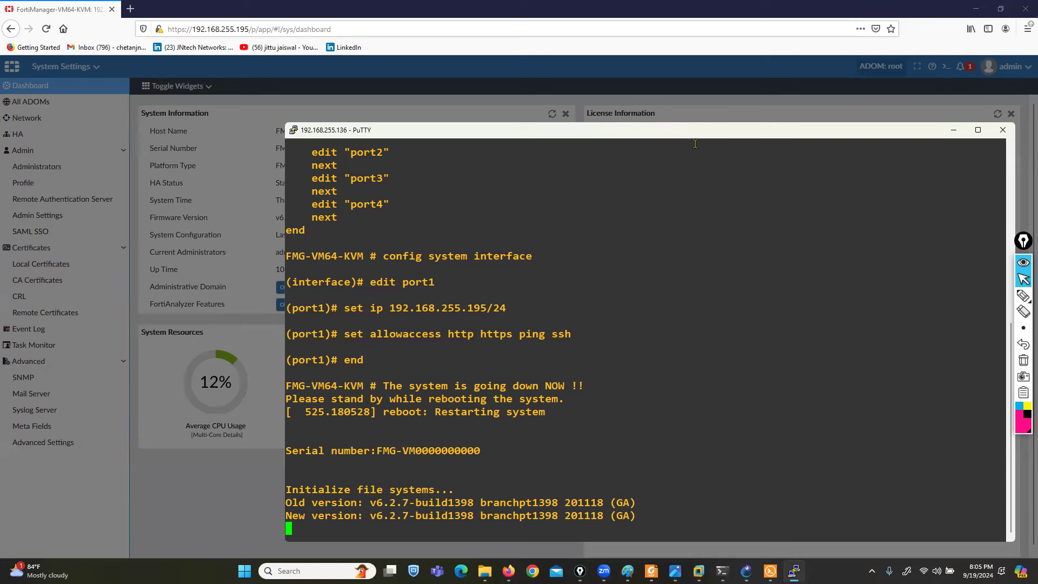
- Log back into the PuTTY CLI as admin, then swap the old FortiManager tab for a blank one
key(alt+Tab)
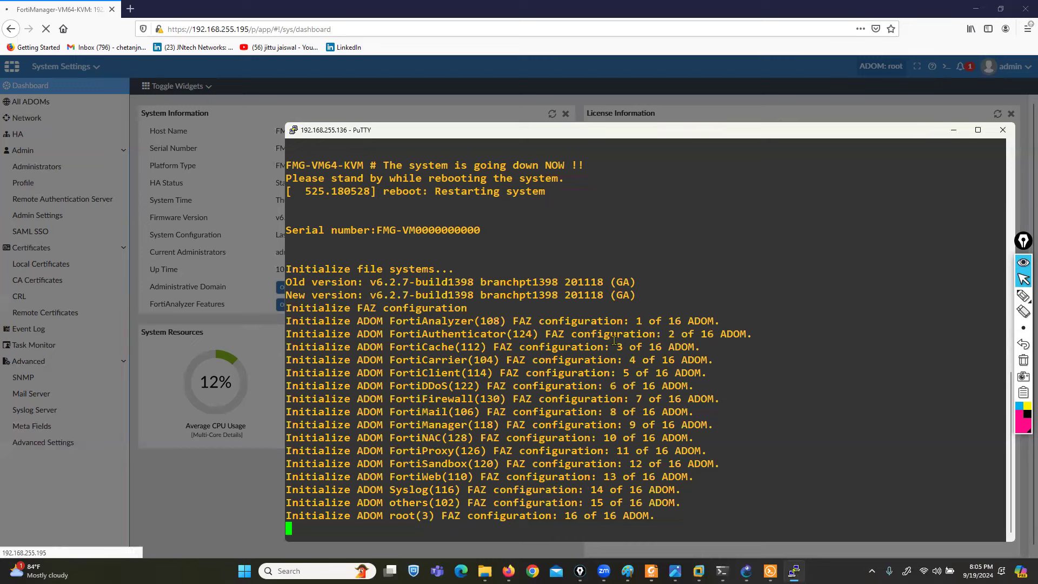
drag(483, 135, 464, 111)
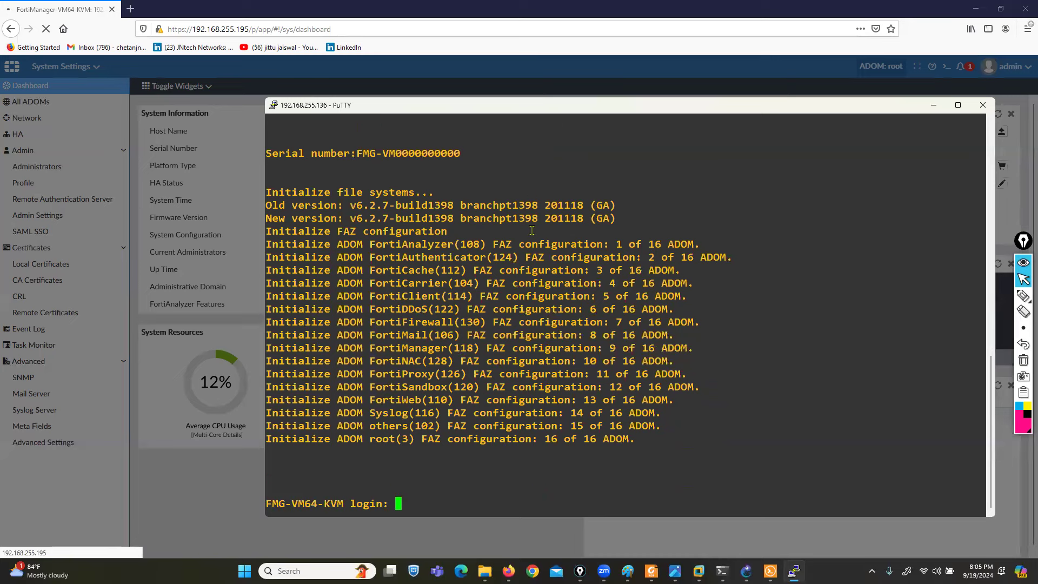
text(admin)
key(Return)
key(Return)
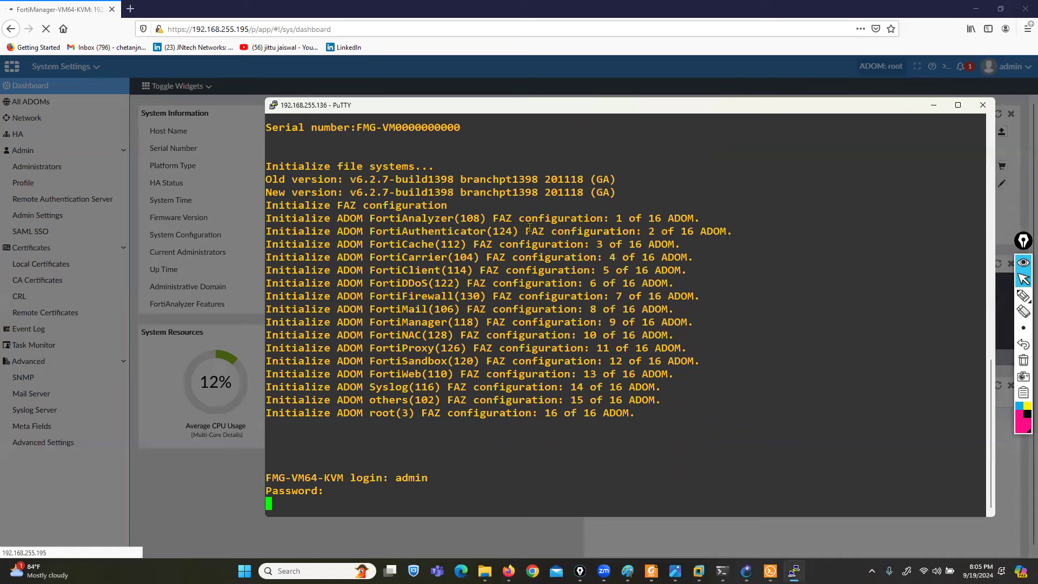
click(130, 8)
click(112, 9)
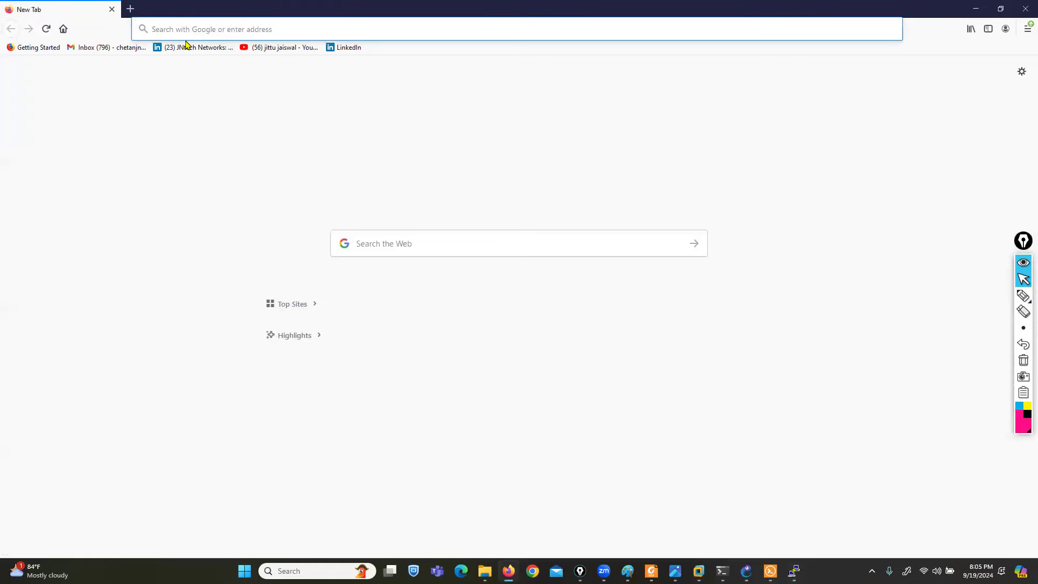
text(192.168.255.195)
key(Return)
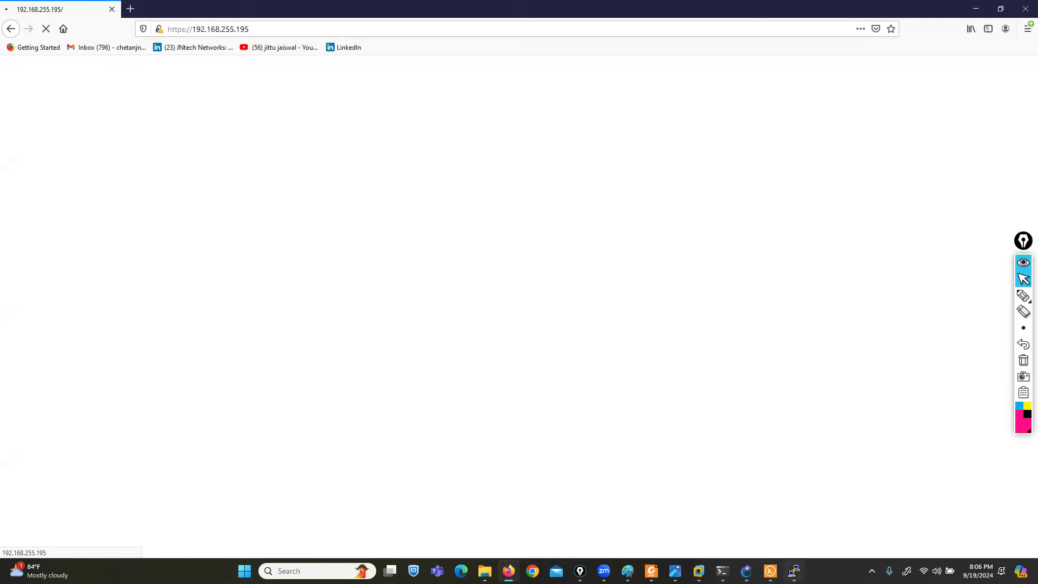
click(794, 571)
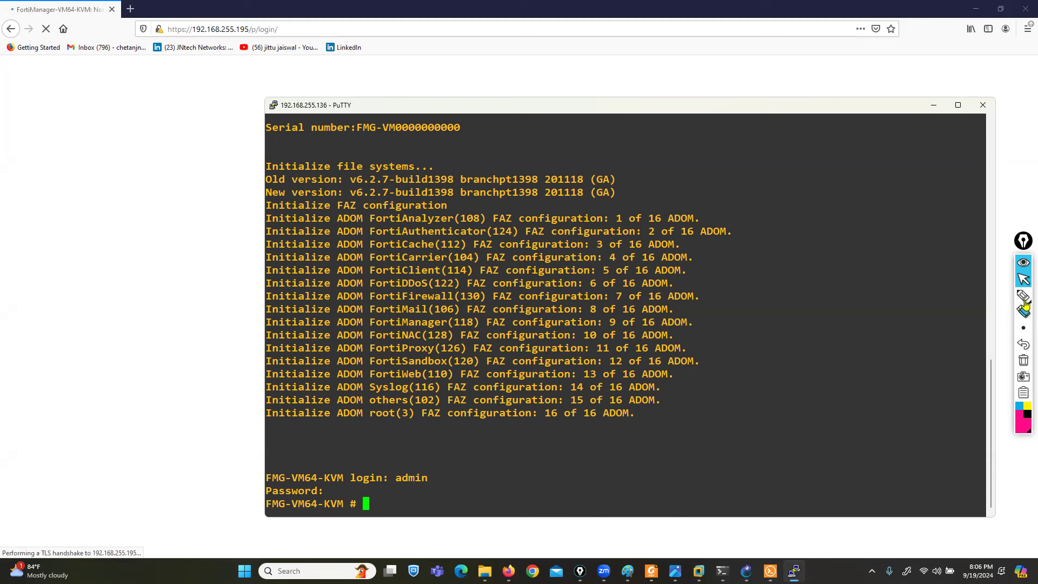
- Shift the logged-in PuTTY window up-left so FortiManager's /p/login/ page is in front
mouse_move(1023, 296)
click(991, 299)
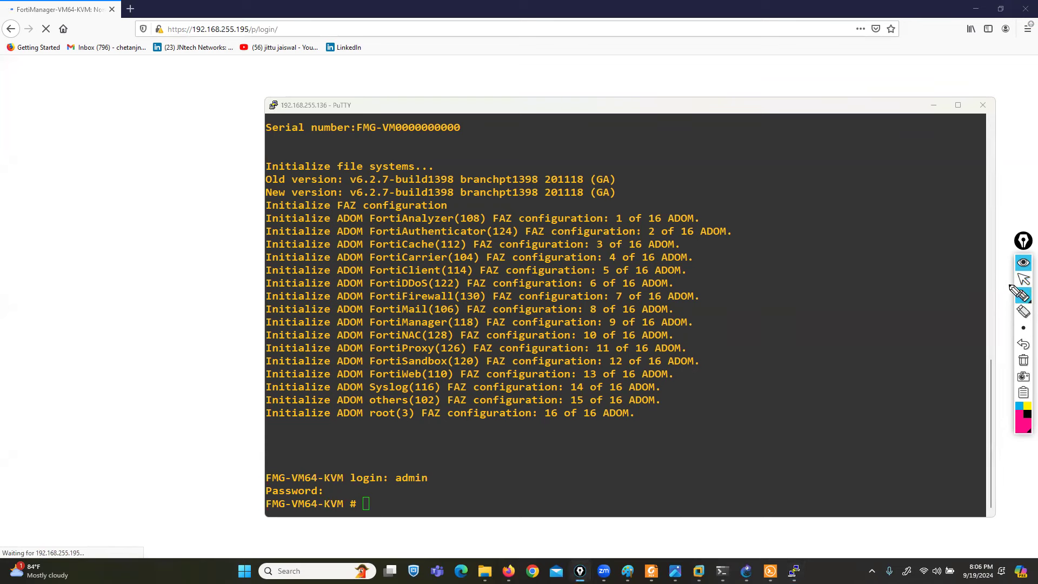
click(1023, 296)
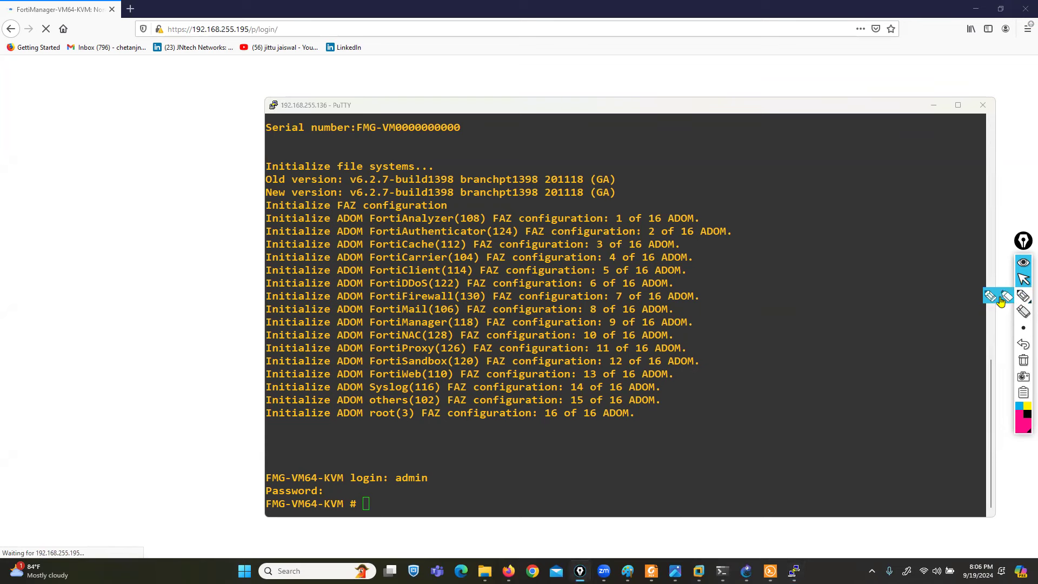
click(990, 297)
click(1024, 295)
click(1021, 296)
click(1016, 297)
click(991, 298)
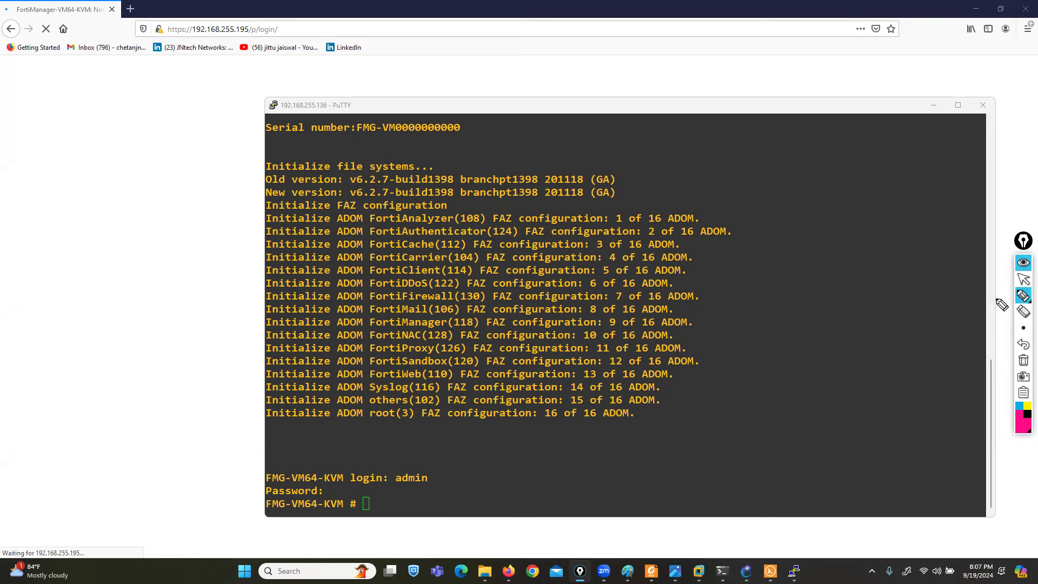
mouse_move(1025, 302)
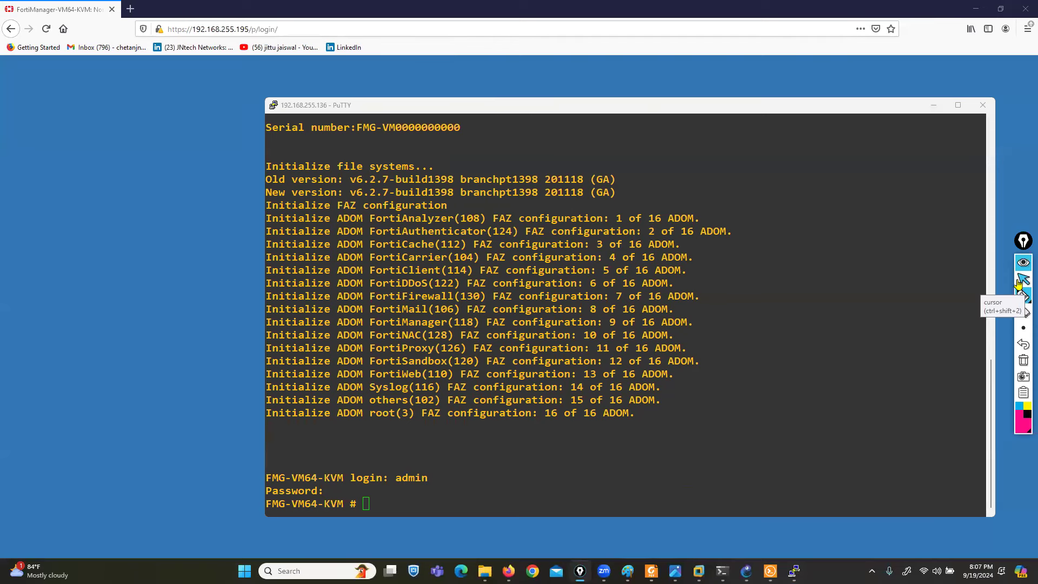
click(1019, 283)
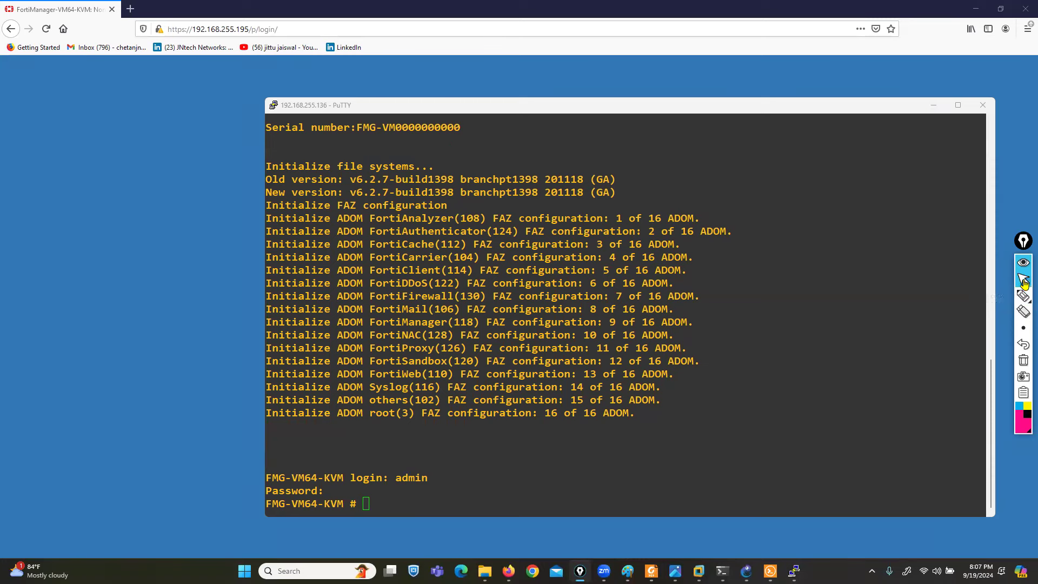
click(698, 109)
drag(698, 109, 544, 92)
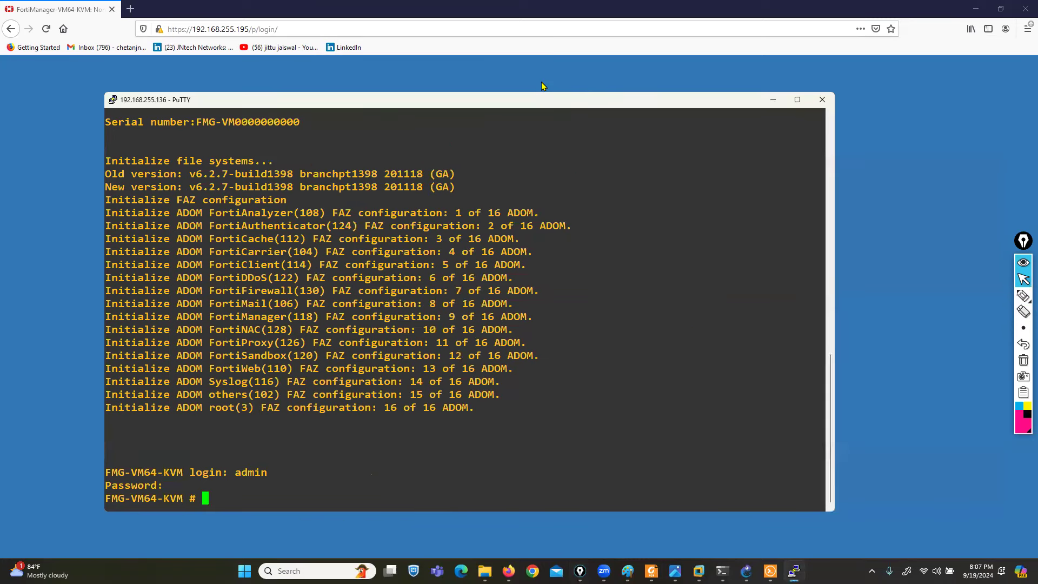
click(546, 92)
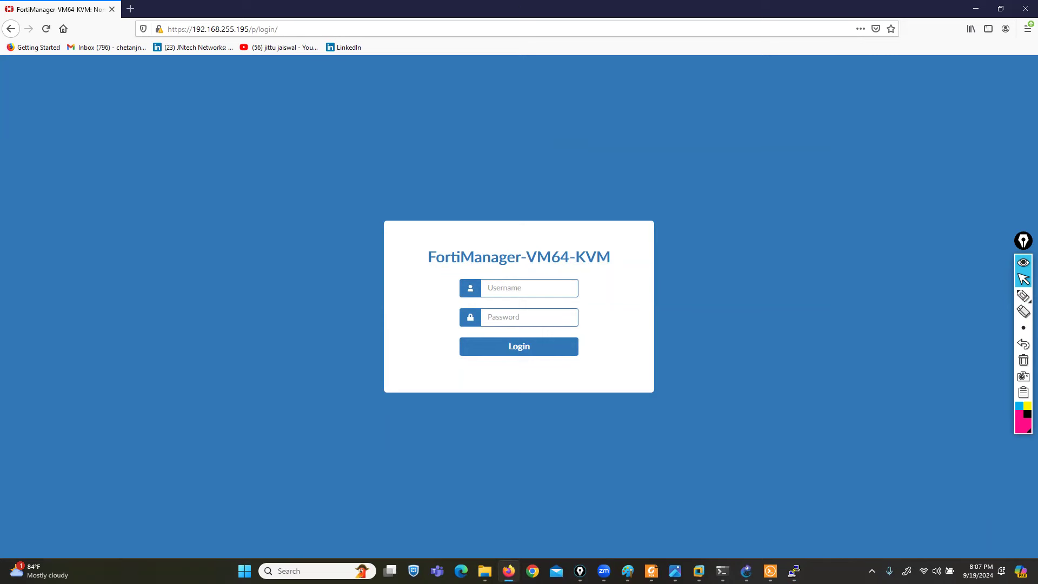
- Sign in to the FortiManager web GUI as admin with the account password
click(509, 293)
text(admin)
key(Tab)
text(***)
key(Return)
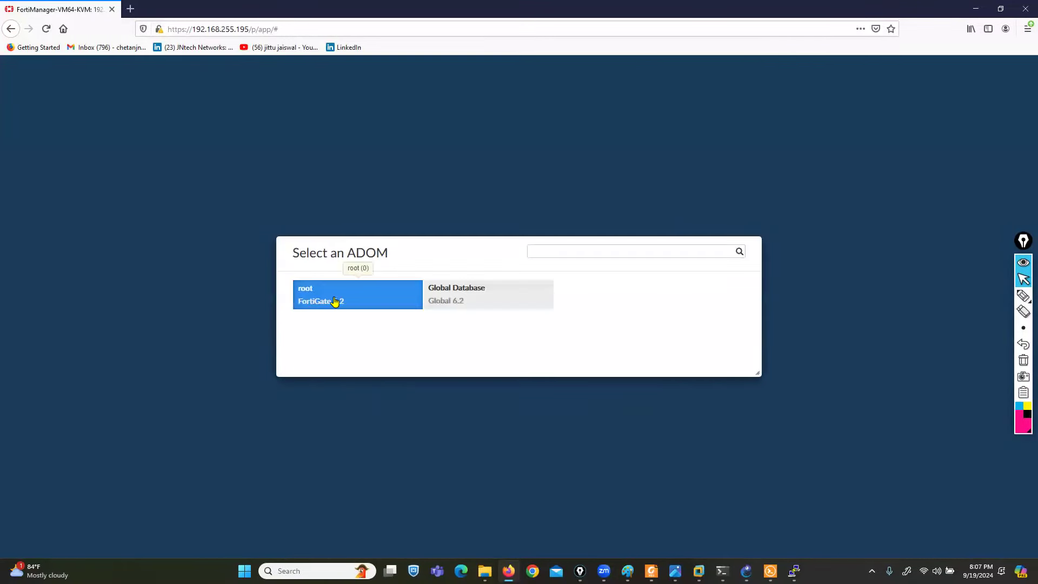
- Choose the root ADOM to reach its home page of feature tiles
click(334, 302)
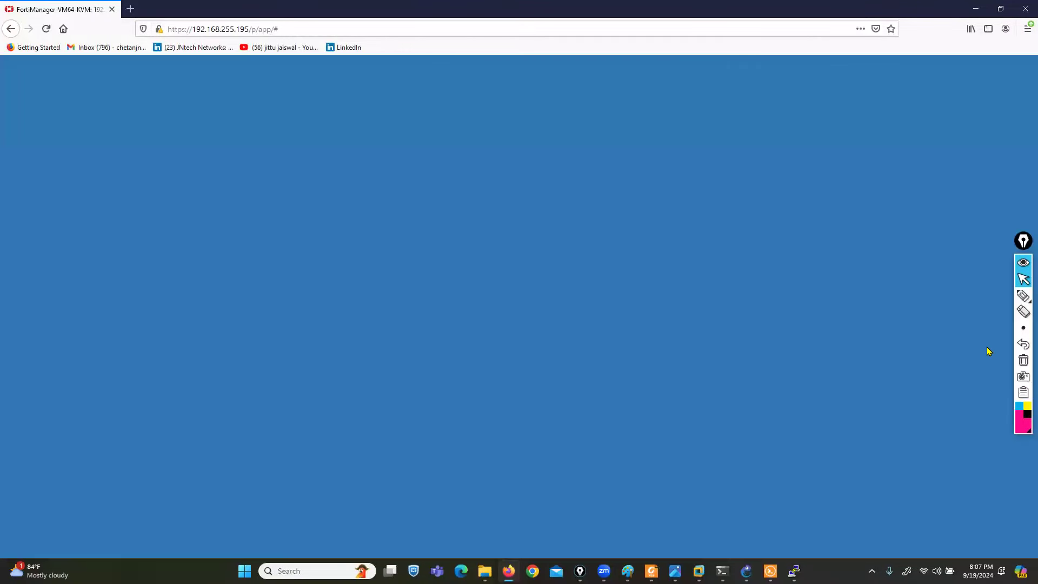
click(1023, 295)
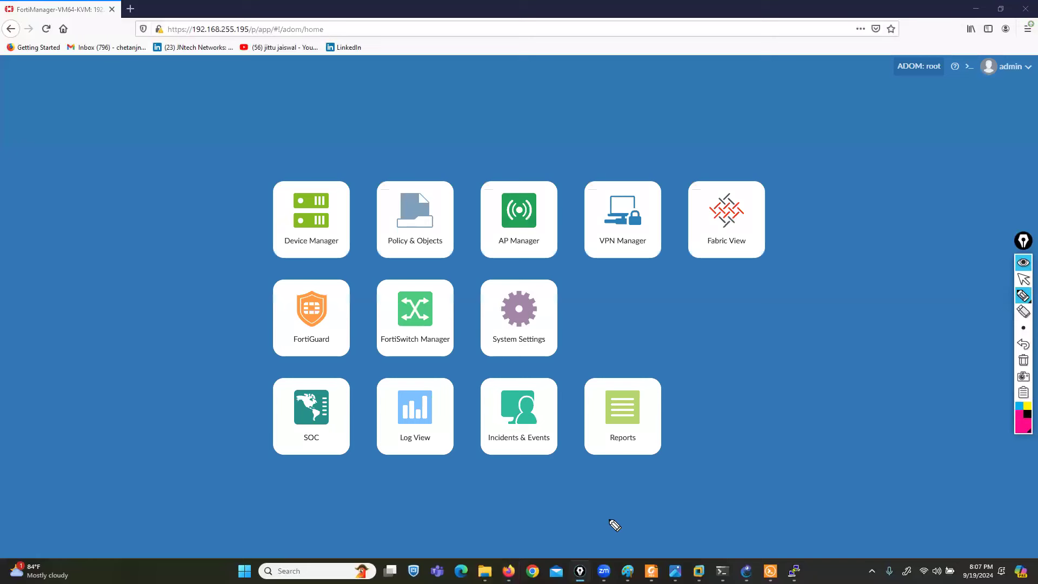
mouse_move(235, 475)
mouse_down()
mouse_move(703, 476)
mouse_move(701, 396)
mouse_move(613, 367)
mouse_move(232, 372)
mouse_move(210, 434)
mouse_move(213, 478)
mouse_move(236, 475)
mouse_up()
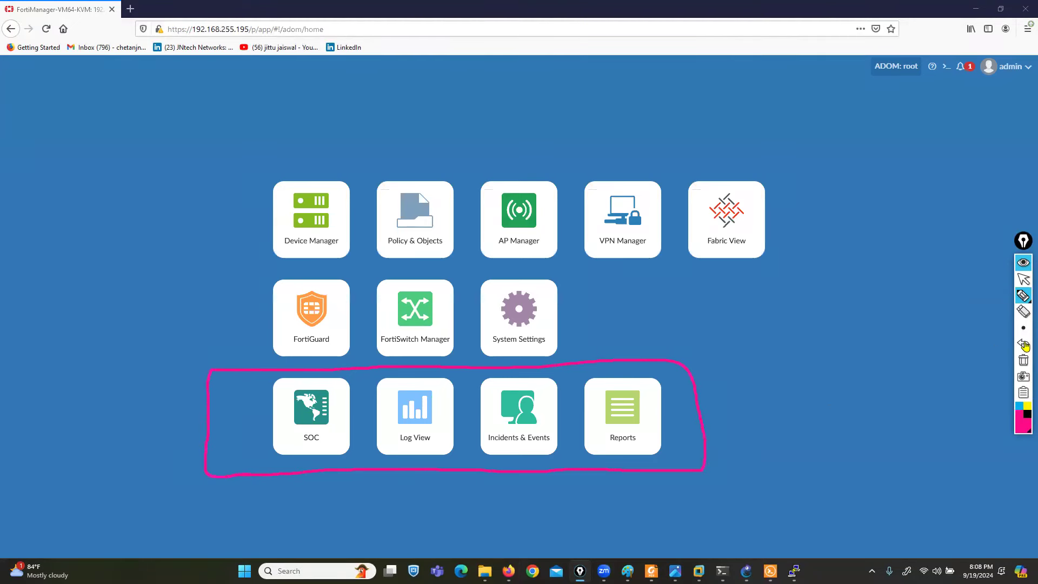
click(1024, 360)
- In System Settings > Network, tick SNMP under port1's Administrative Access and apply
click(1023, 278)
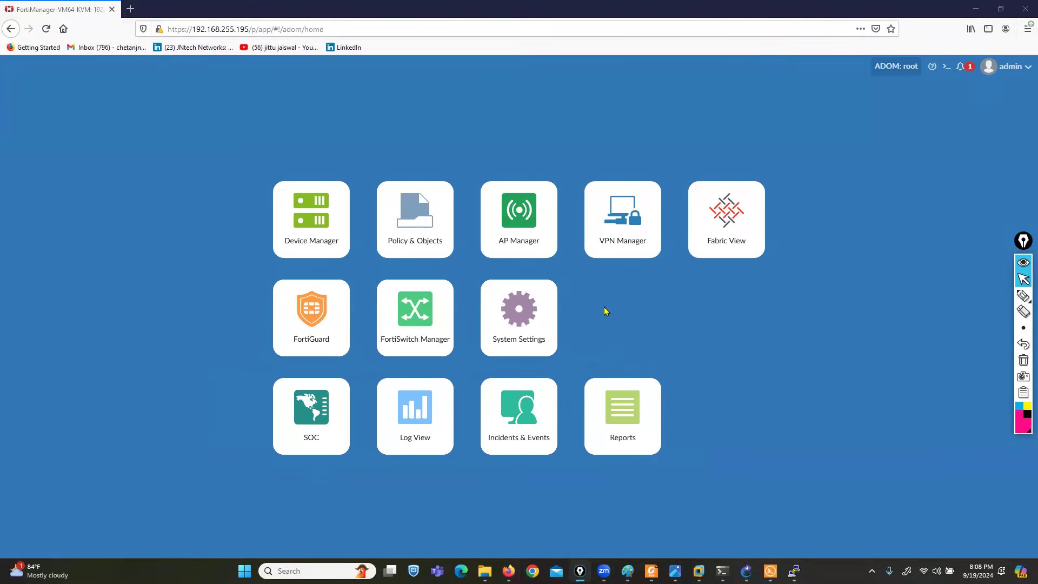
click(539, 318)
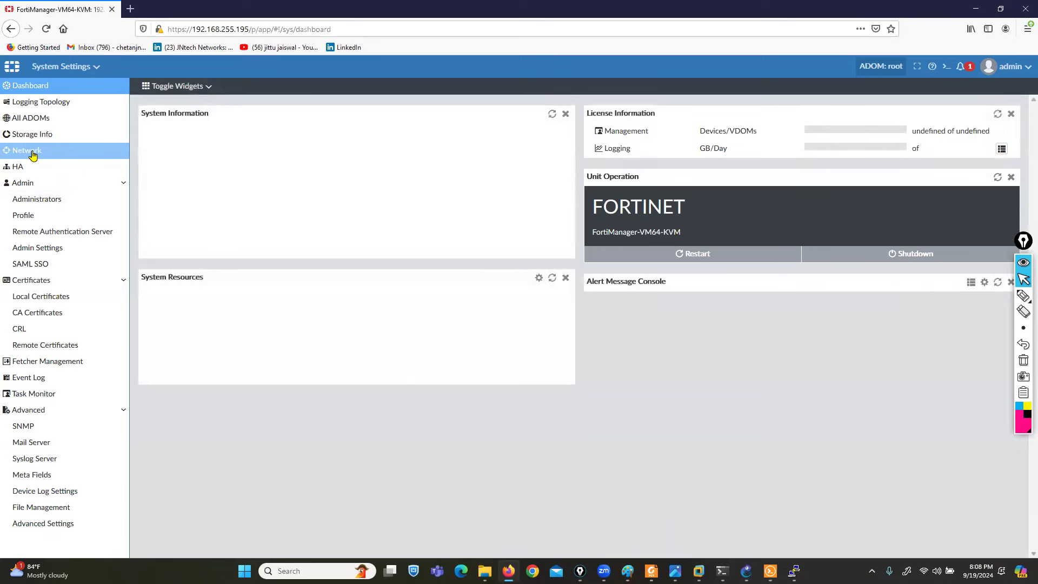
click(31, 153)
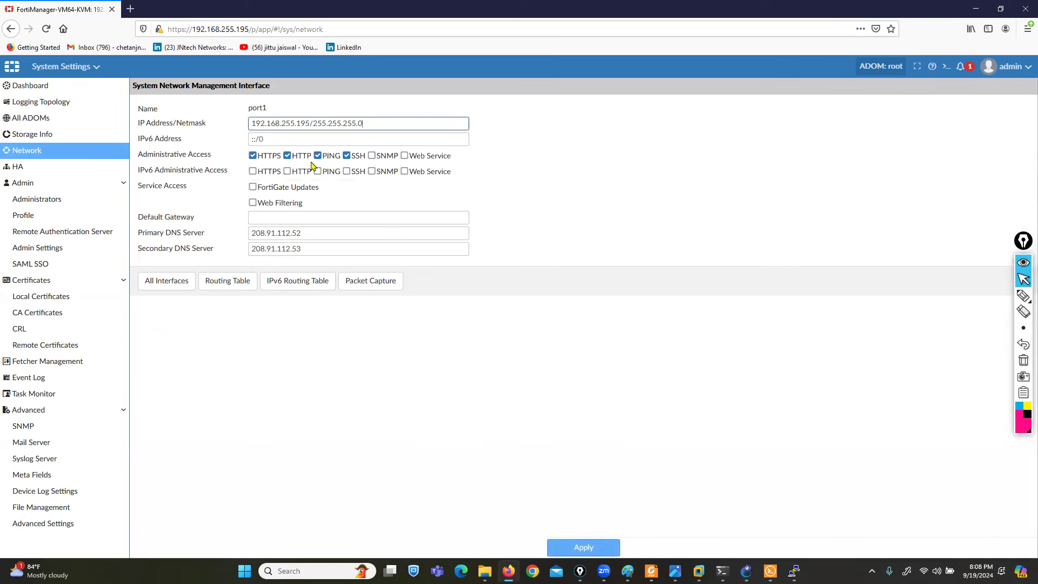
drag(248, 108, 322, 123)
click(371, 156)
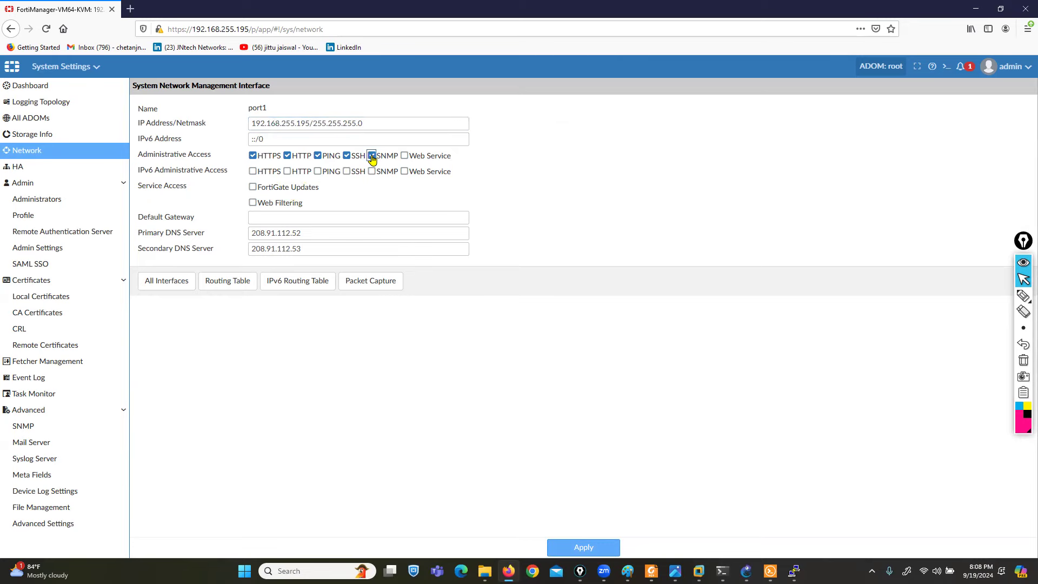
click(583, 547)
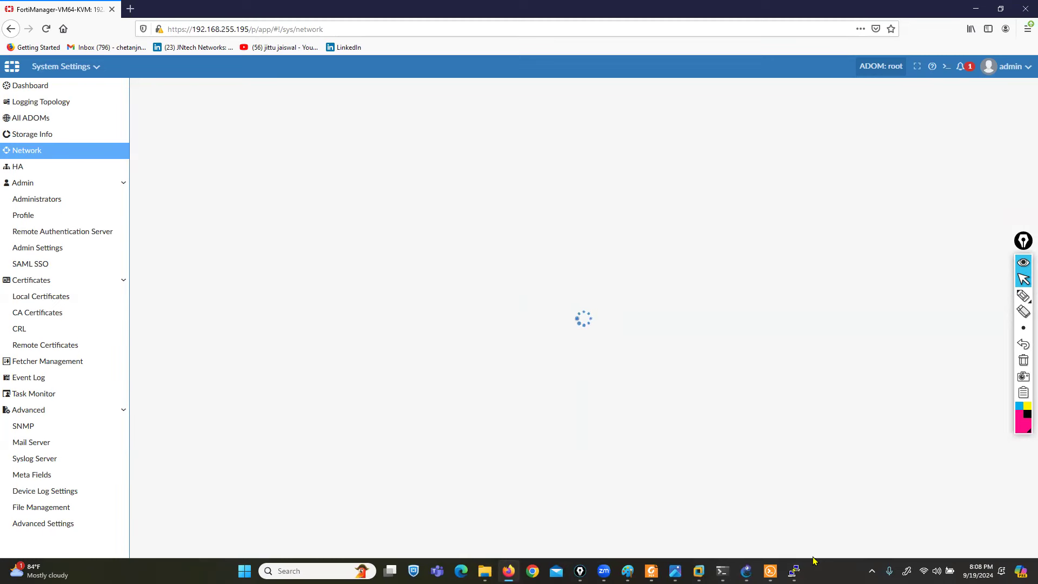
- Run show system interface in PuTTY to confirm port1's snmp access, then minimise the terminal
click(794, 571)
text(show system int)
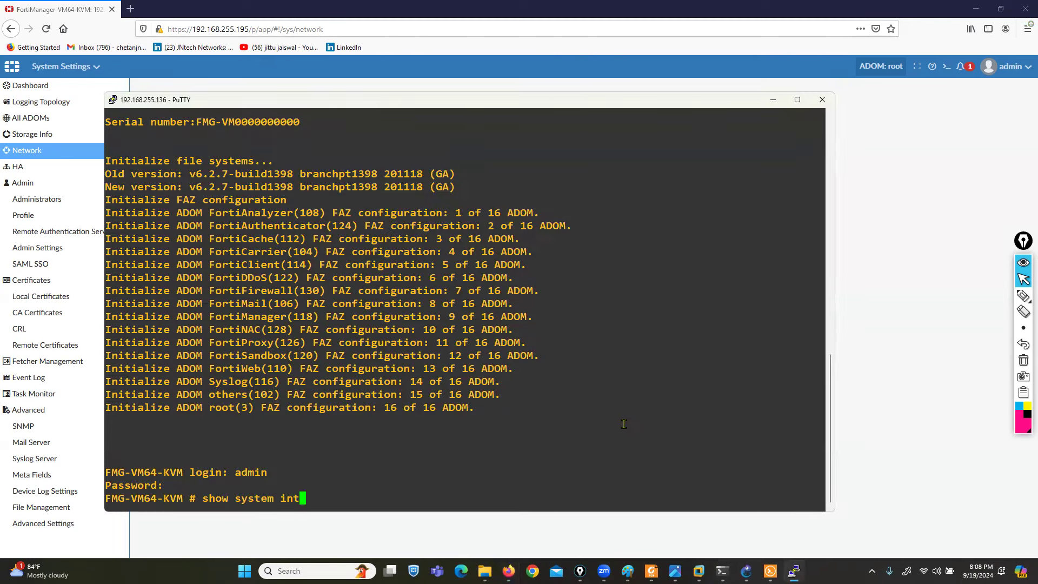
text(erface)
key(Return)
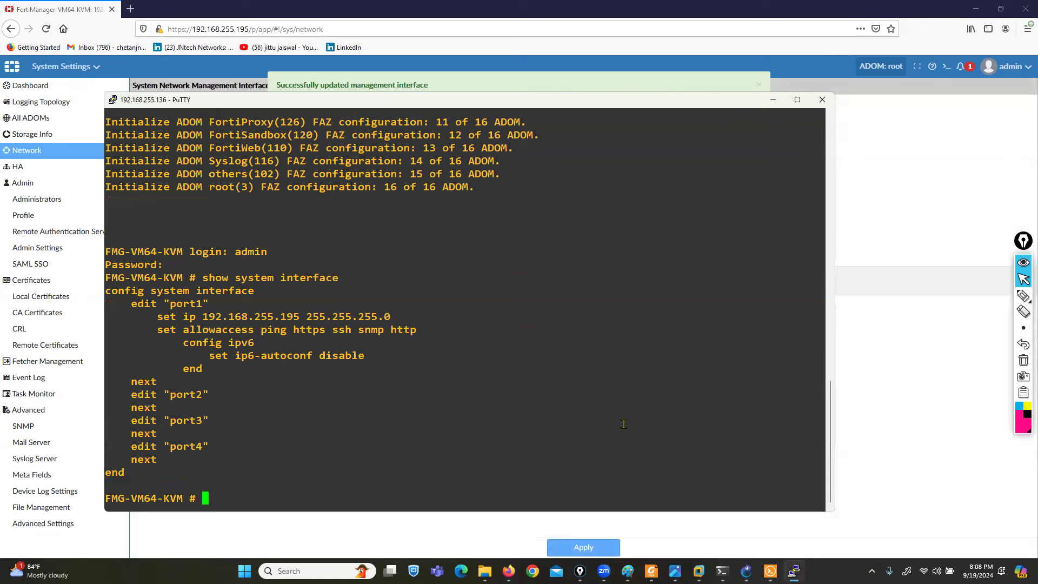
drag(170, 394, 202, 446)
click(773, 100)
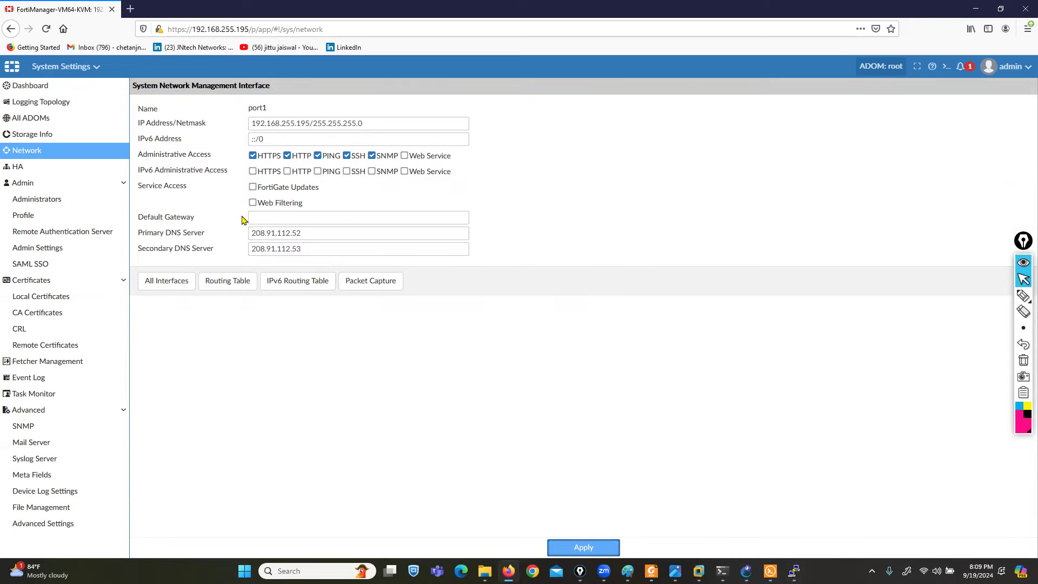
- Edit port3 with alias FMG-PORT1, IP 20.20.20.1/24, and HTTPS, HTTP, PING, SSH access
click(169, 285)
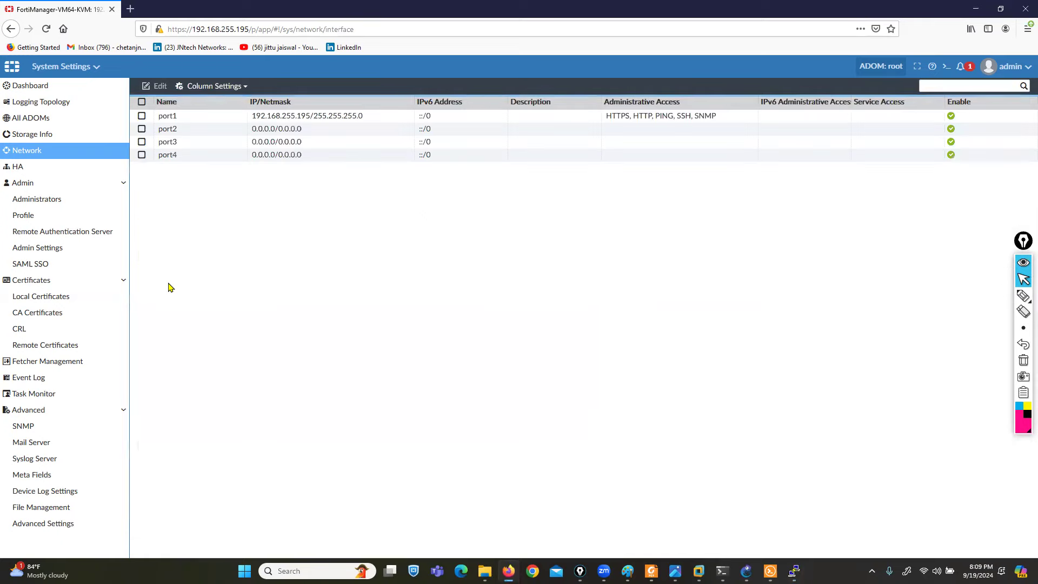
click(169, 141)
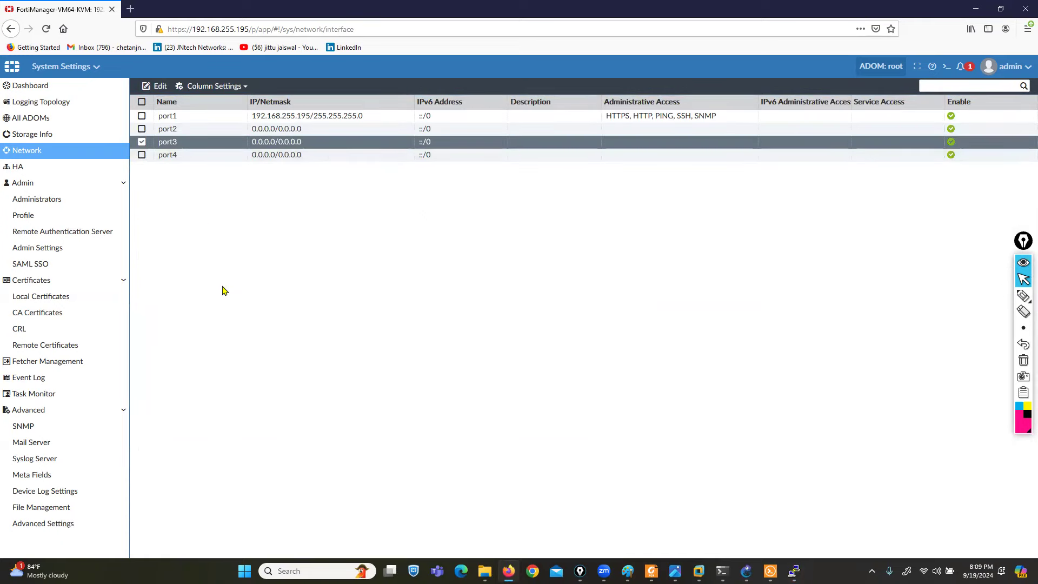
click(157, 87)
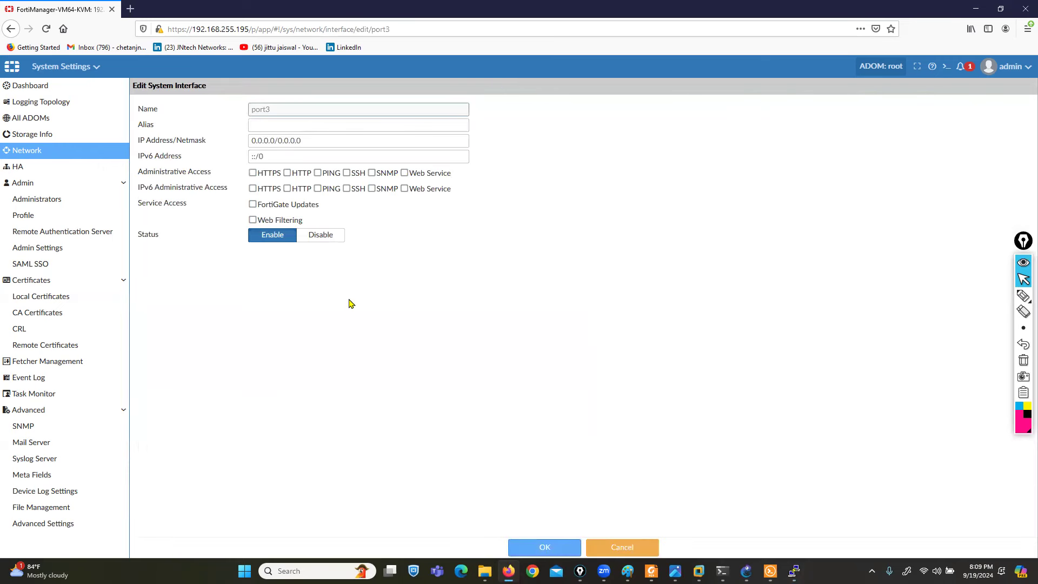
click(312, 126)
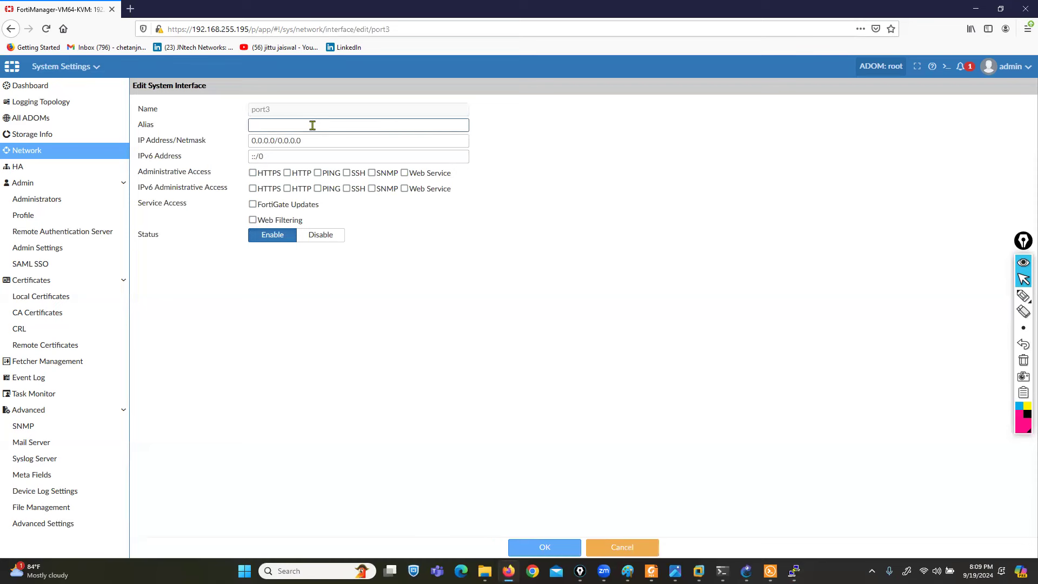
text(FMG-PORT1)
key(Tab)
text(2)
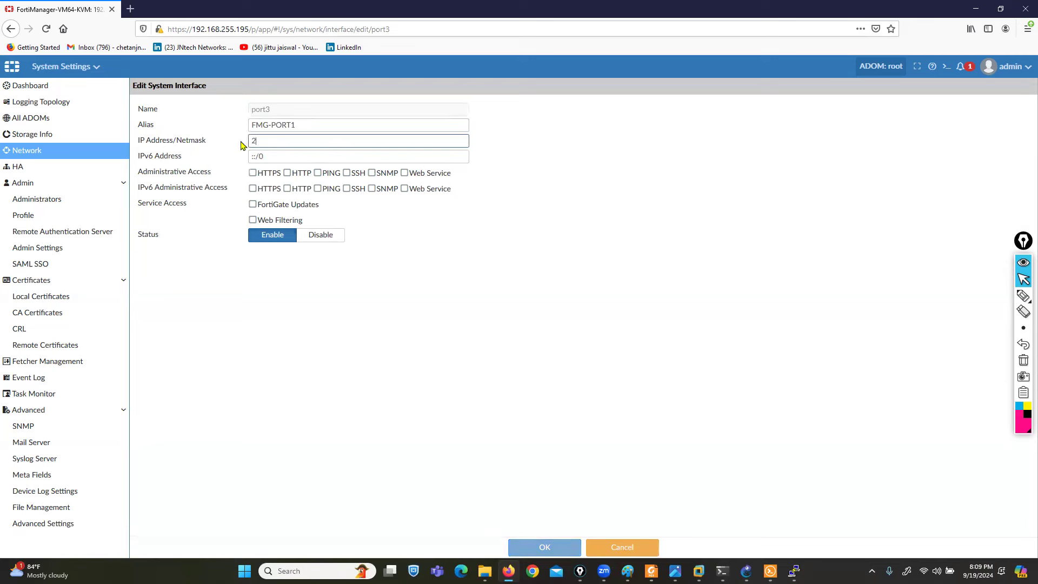
text(0.20.20.1/24)
click(252, 172)
click(287, 173)
click(318, 173)
click(347, 173)
click(522, 547)
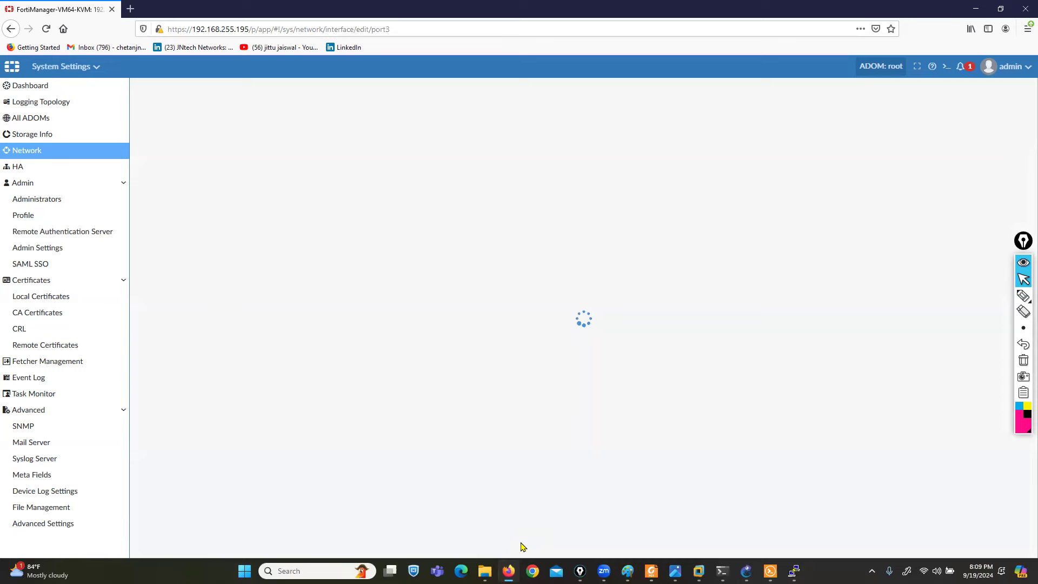
- Rerun show system interface to verify port3's FMG-PORT1 settings, then return to System Settings > Network
click(794, 571)
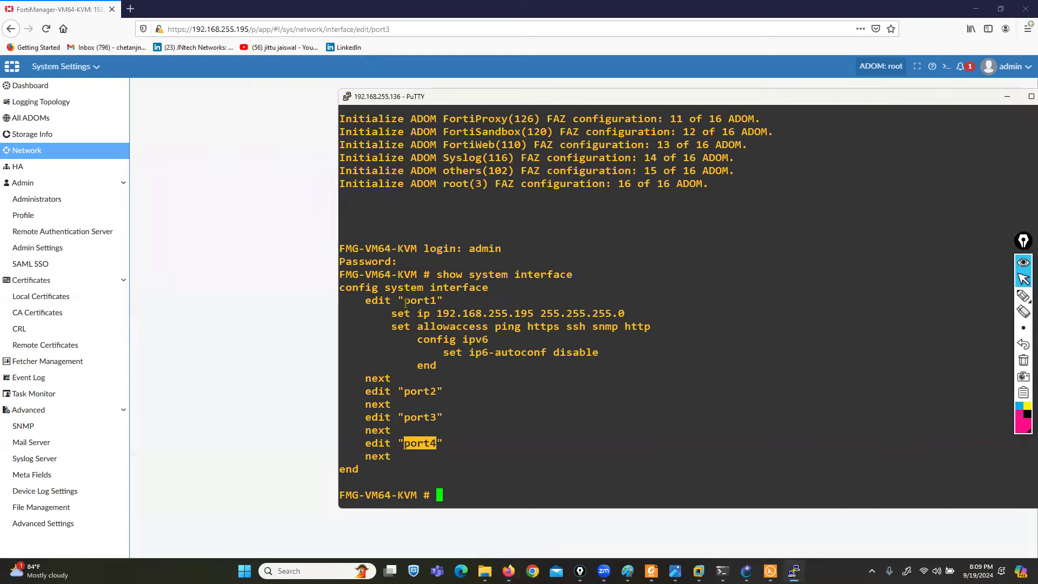
click(405, 303)
key(Return)
key(Return)
key(Up)
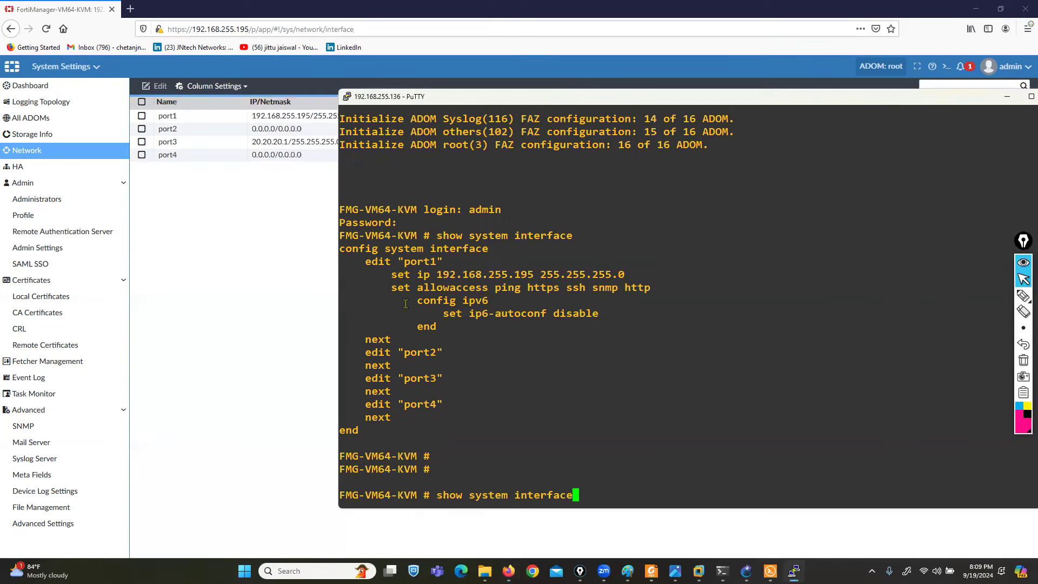
key(Return)
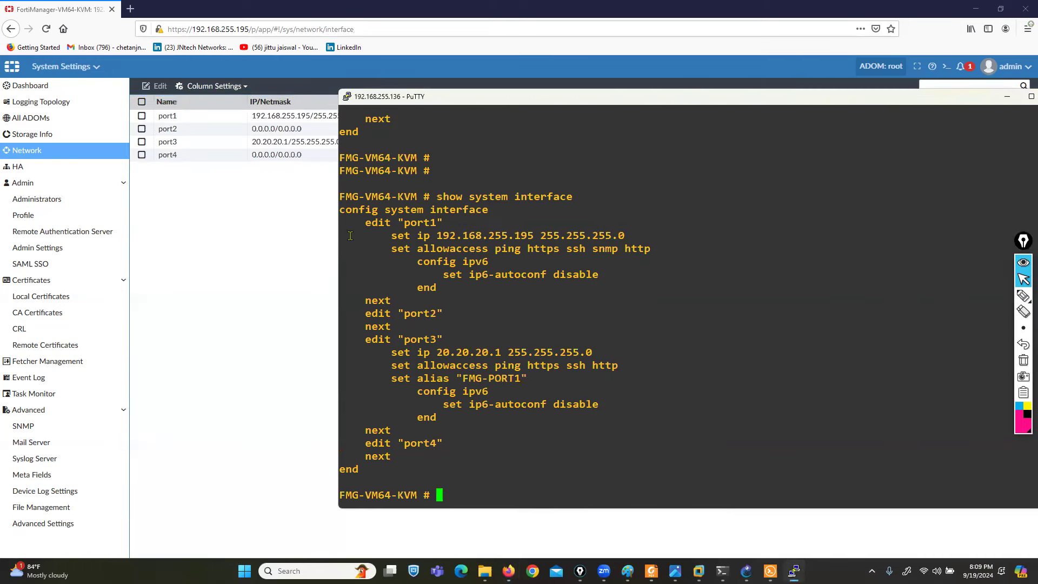
drag(384, 327, 555, 396)
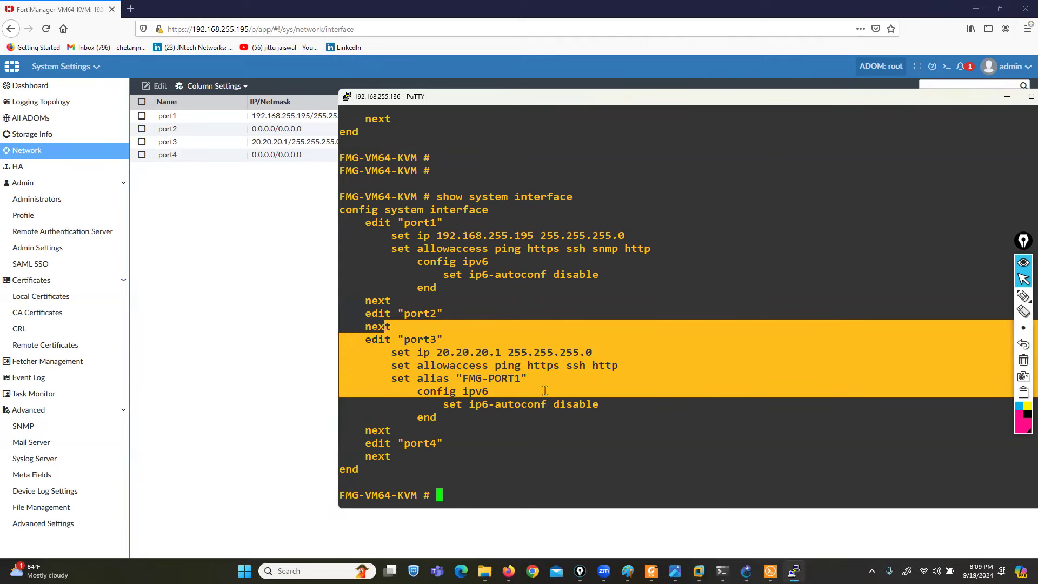
click(270, 289)
click(29, 154)
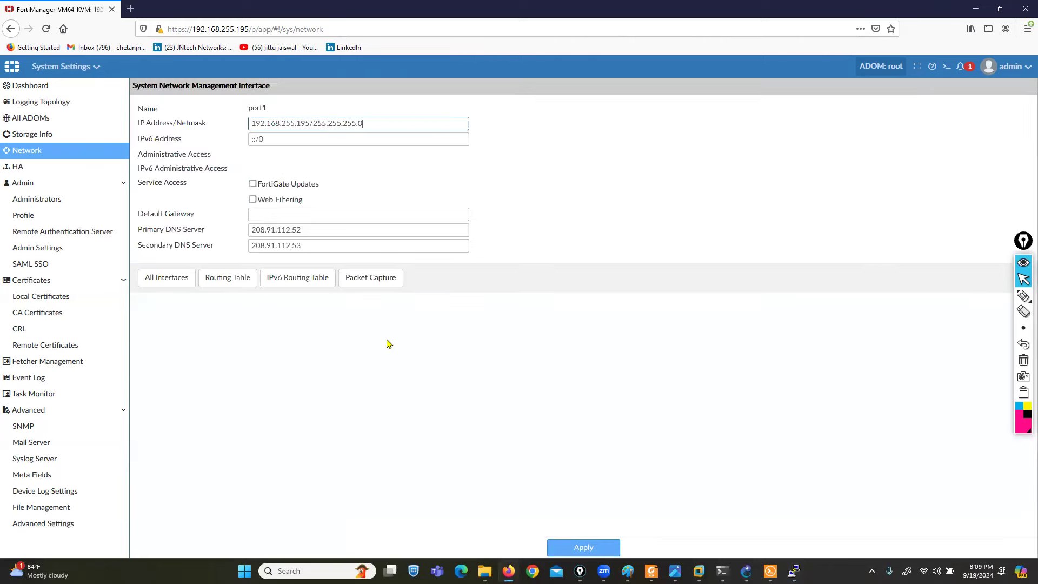
- Create static route 0.0.0.0/0.0.0.0 on port3 via gateway 20.20.20.254
click(211, 282)
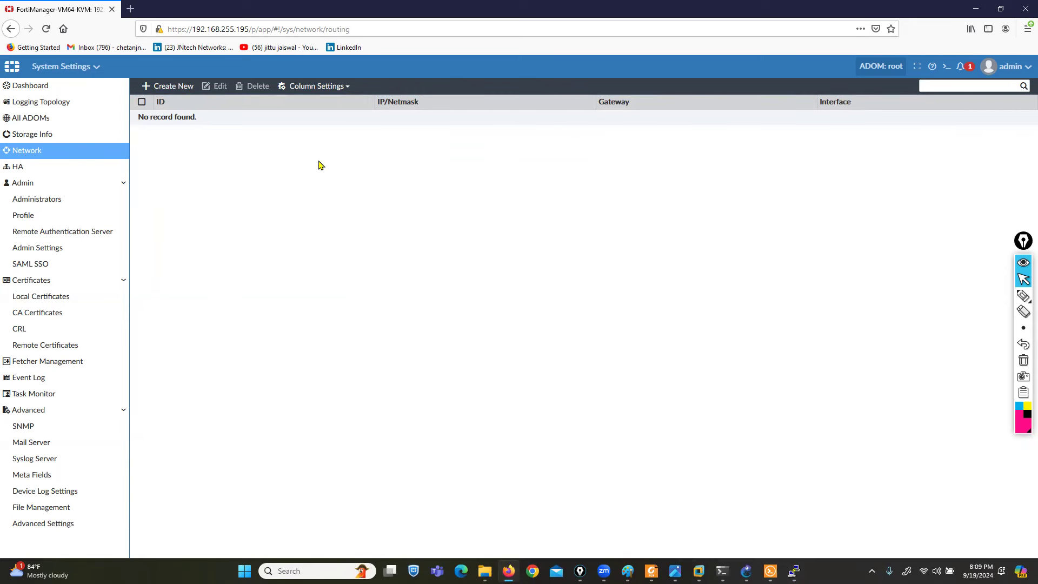
click(156, 87)
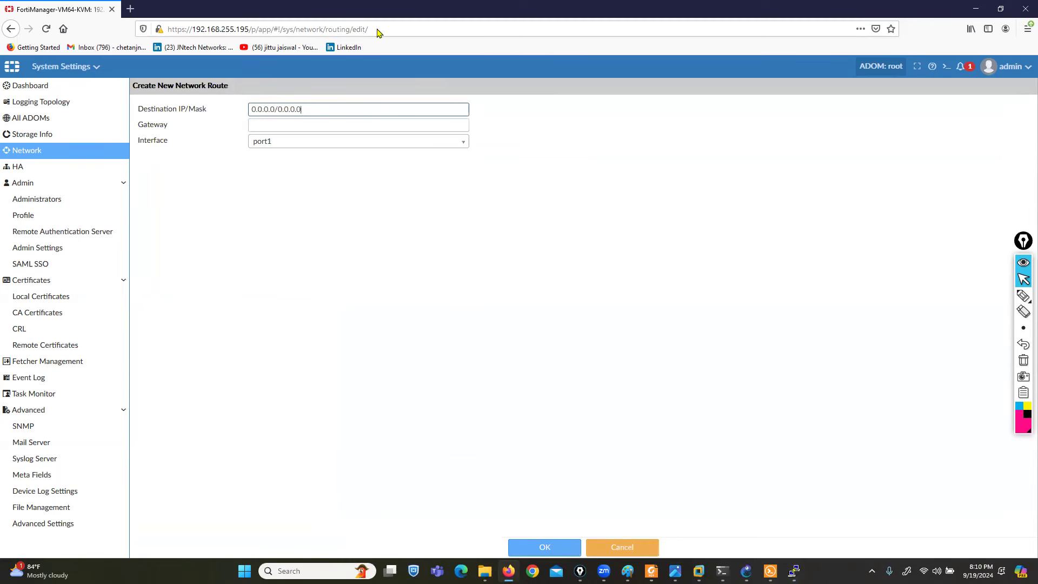
click(409, 10)
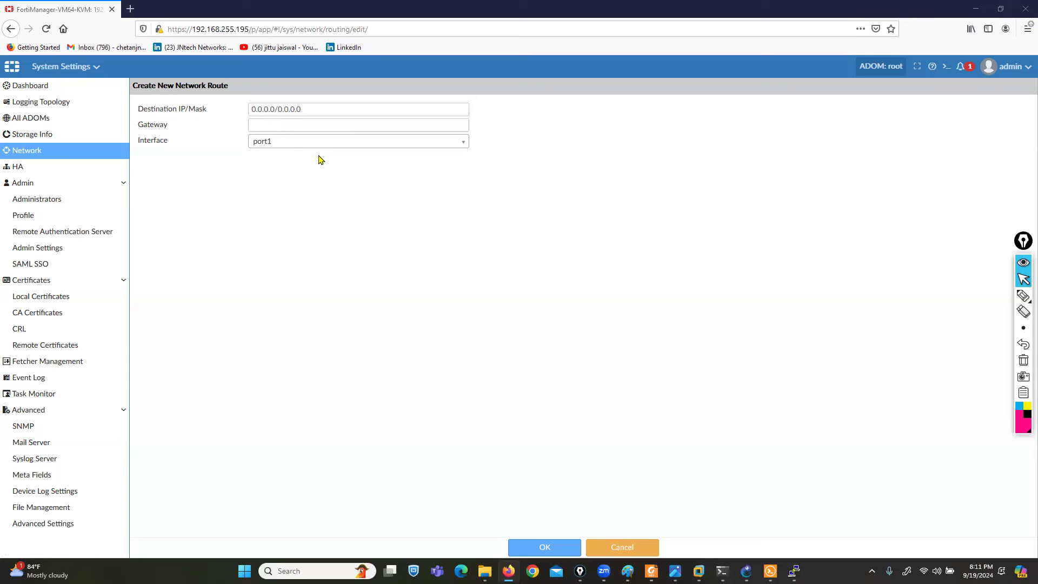
drag(311, 109, 241, 108)
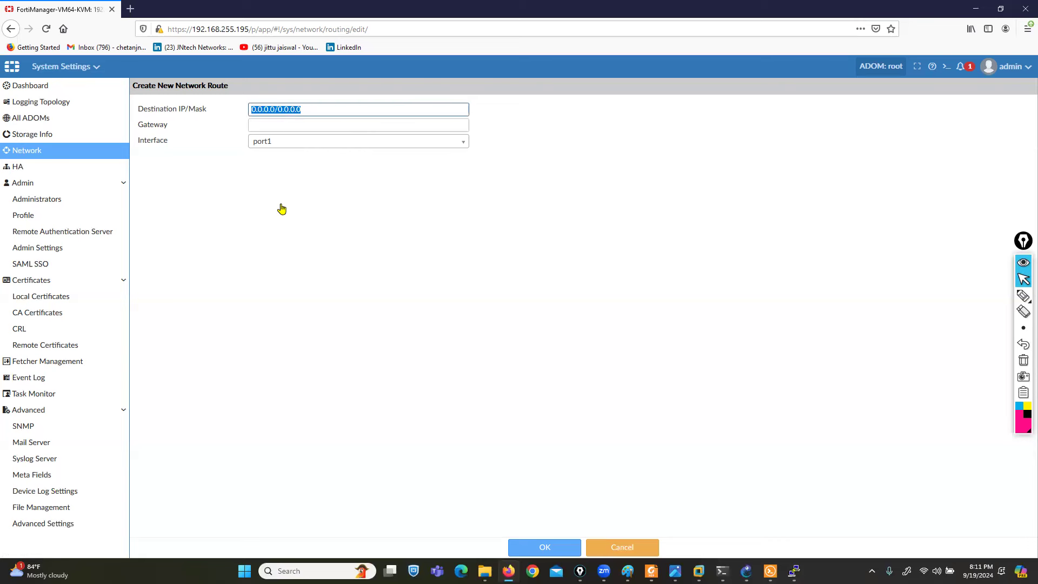
click(269, 142)
click(271, 186)
click(271, 127)
text(20.20.20.254)
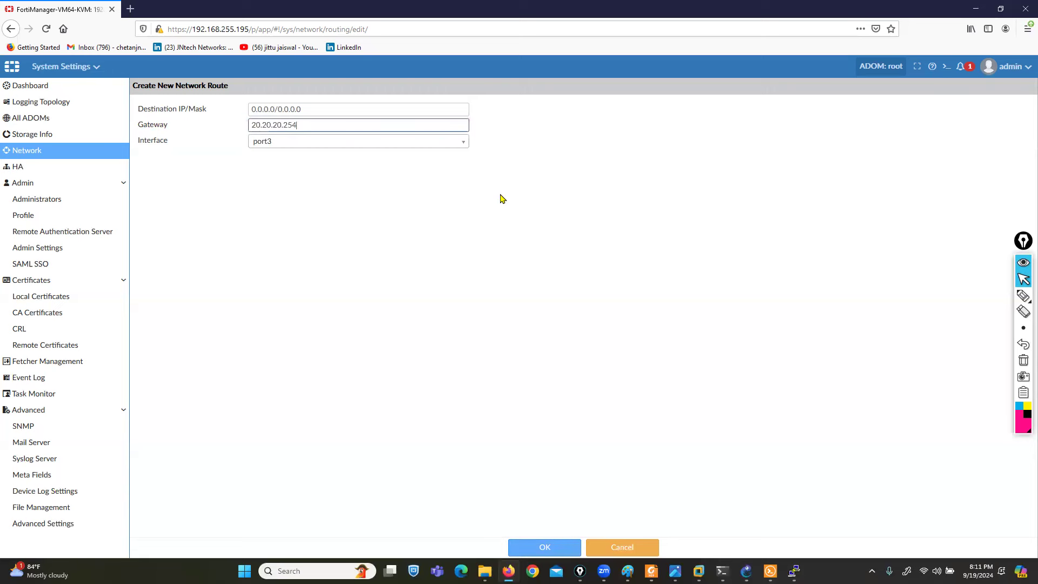
click(530, 546)
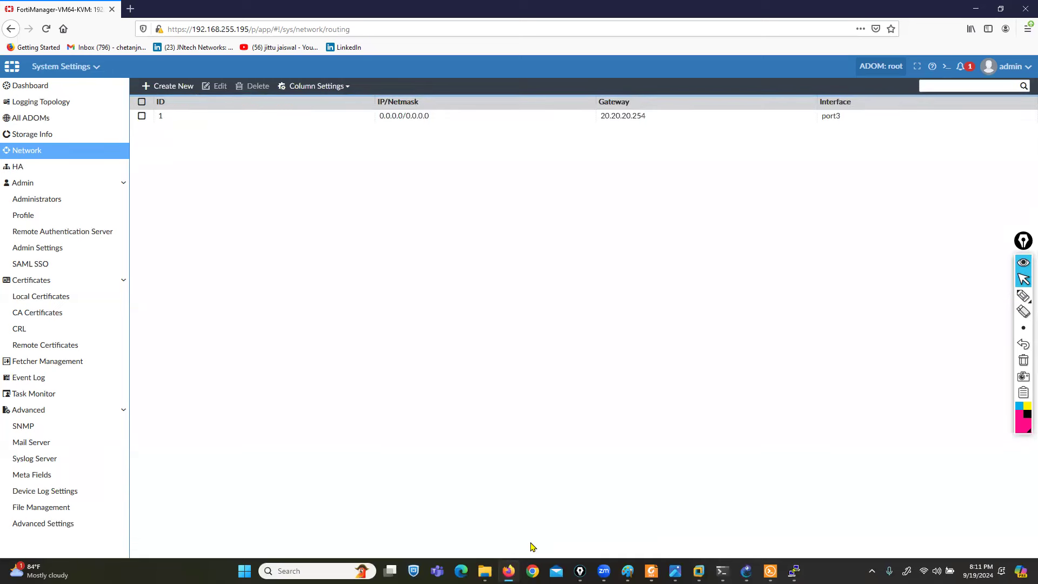
- Check the Routing Table for the new default route, then show the empty Packet Capture list
click(22, 153)
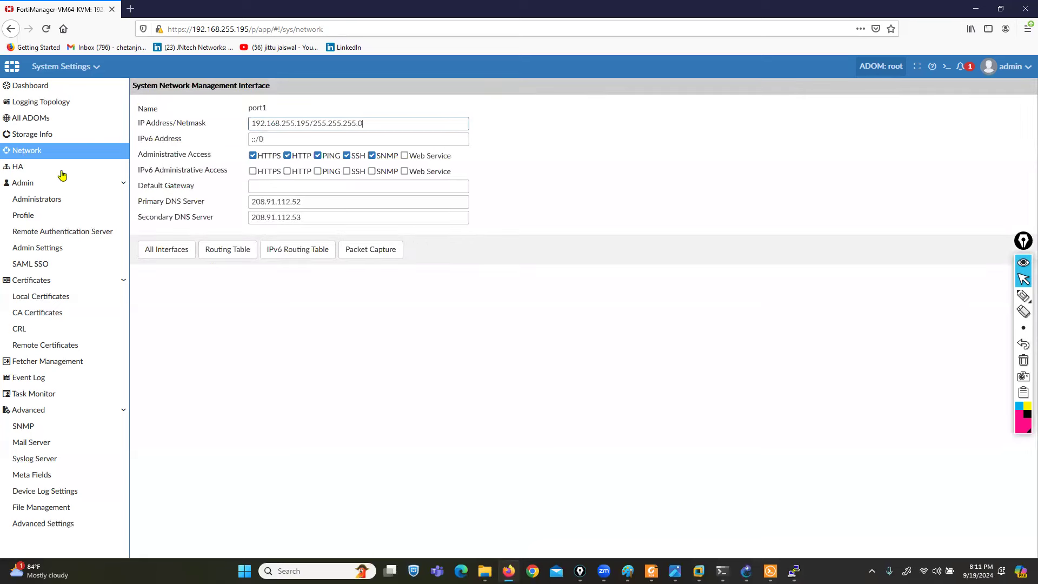
click(216, 253)
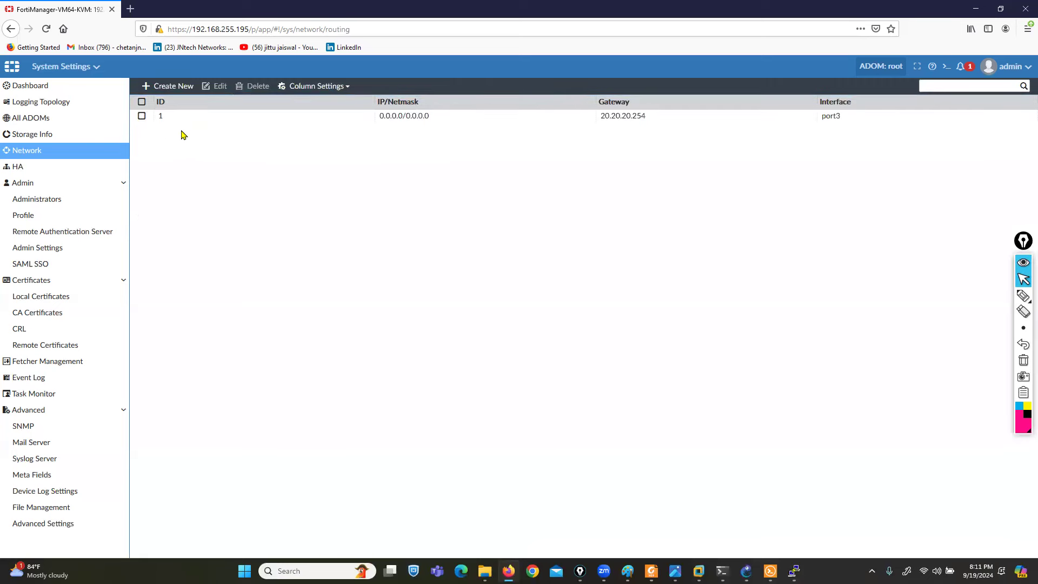
click(28, 156)
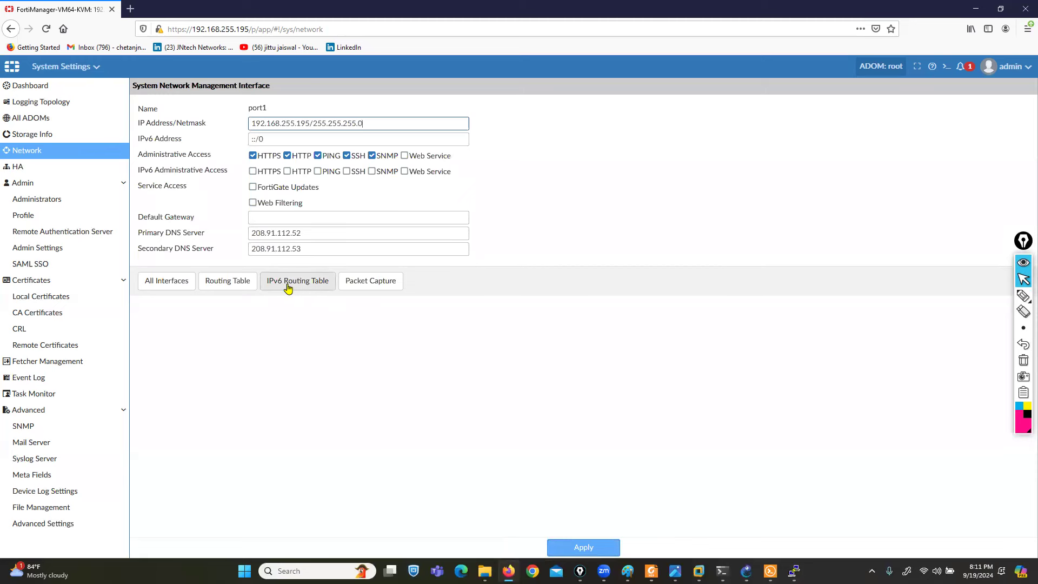
click(359, 285)
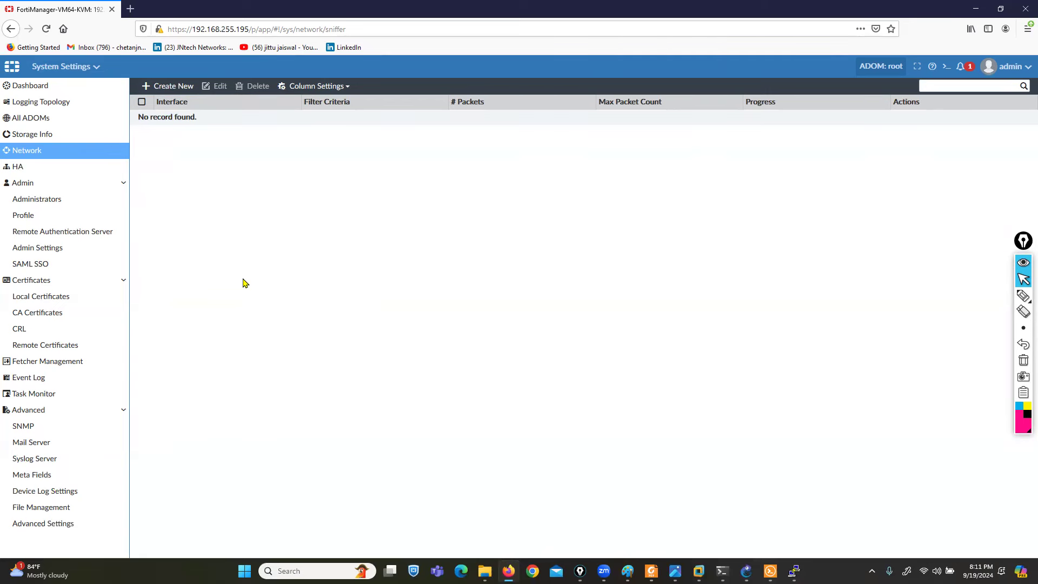
- Create a port1 packet capture limited to 100 packets and start it running
click(169, 86)
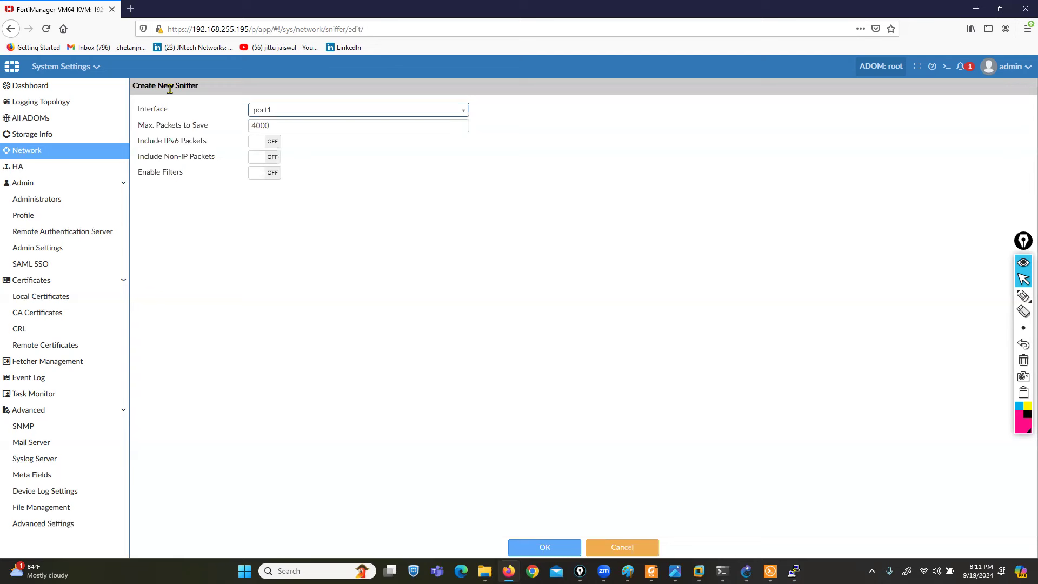
click(278, 111)
click(279, 125)
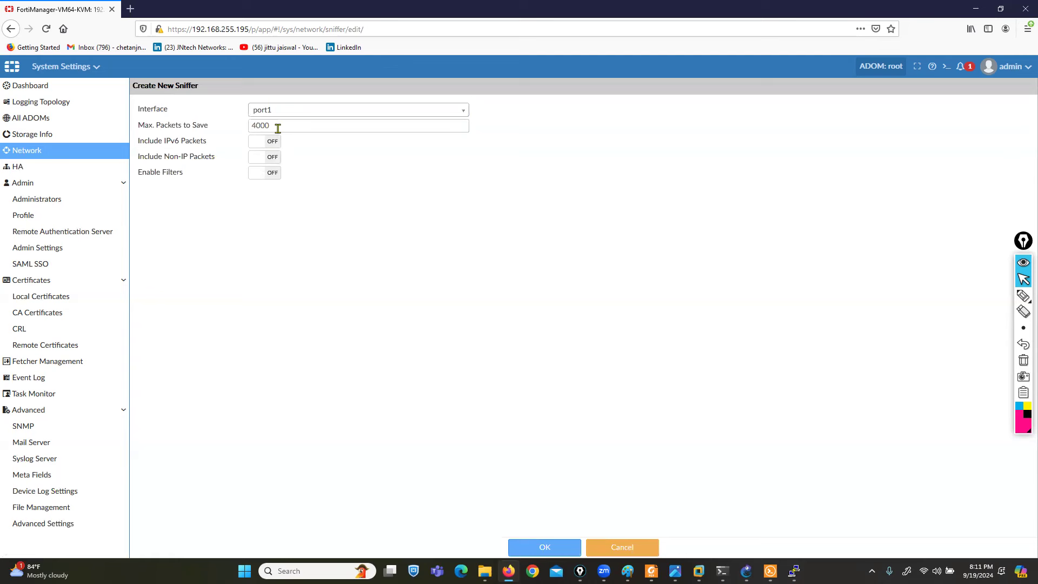
drag(278, 125, 234, 128)
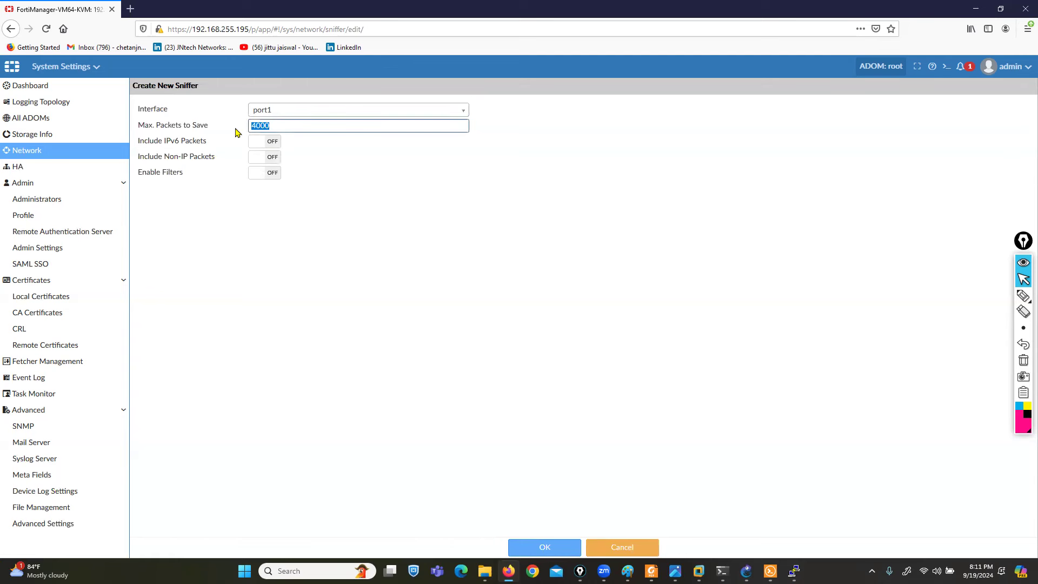
text(1)
click(543, 549)
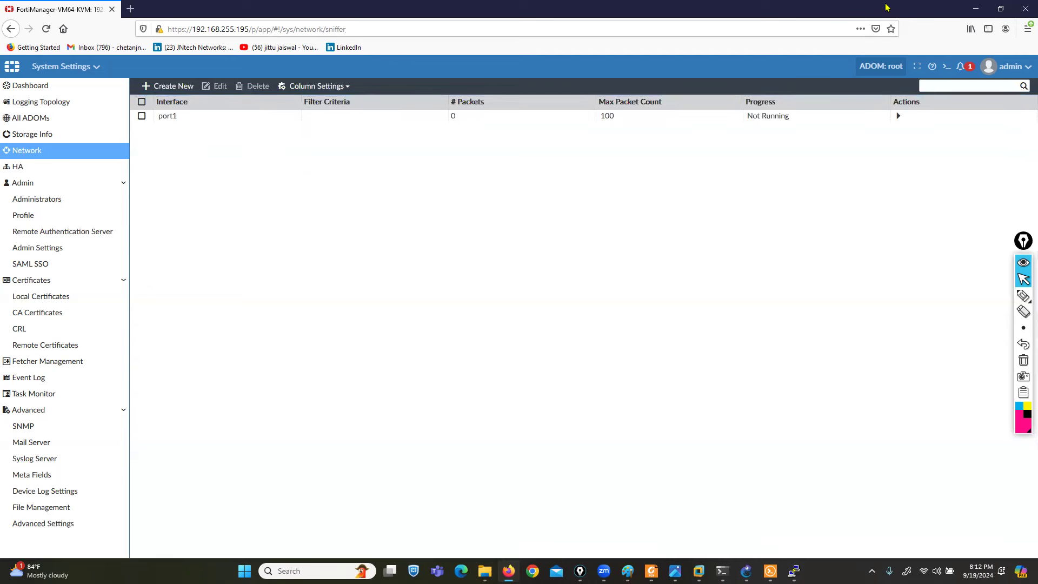
click(897, 116)
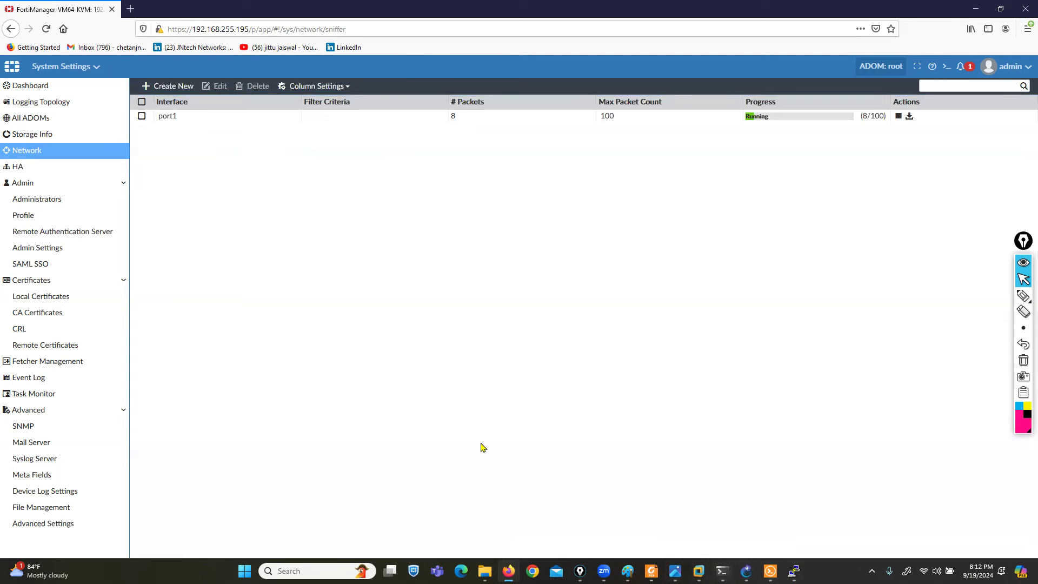
- Open a Command Prompt and enter the command PING 192.168.255.195
key(super+r)
text(cmd)
key(Return)
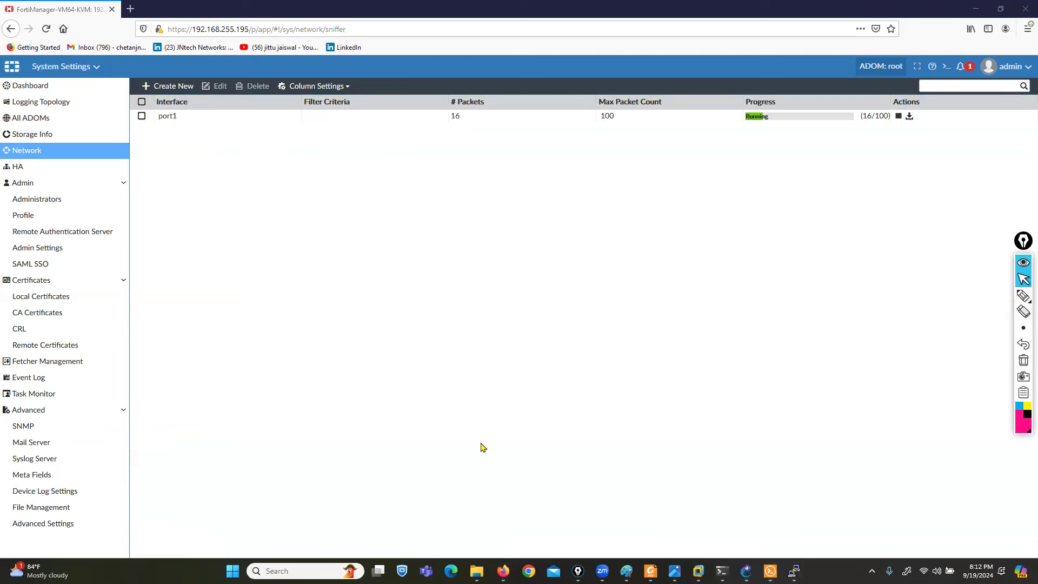
text(PING)
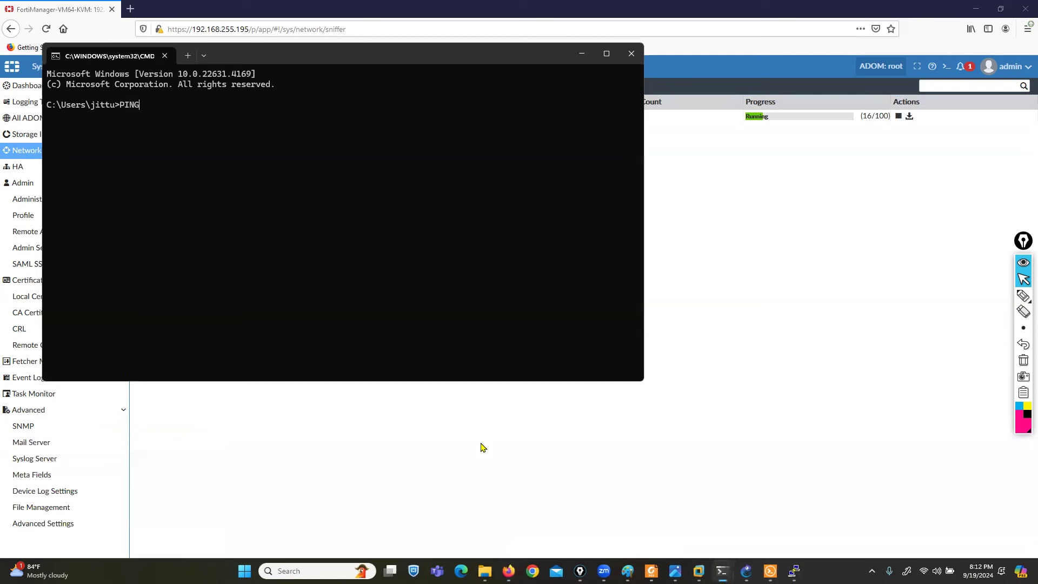
text( 192.168.255.195)
- Run the ping to 192.168.255.195 and go to the desktop
key(Return)
click(464, 428)
key(super+d)
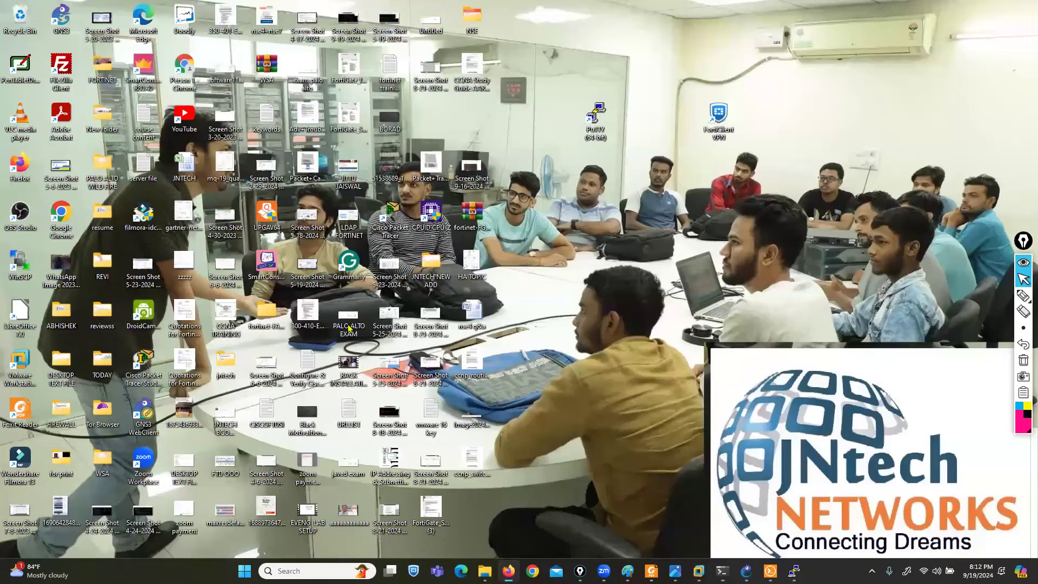
- Launch PuTTY and set up an SSH connection to host 192.168.255.195
double_click(594, 124)
click(490, 259)
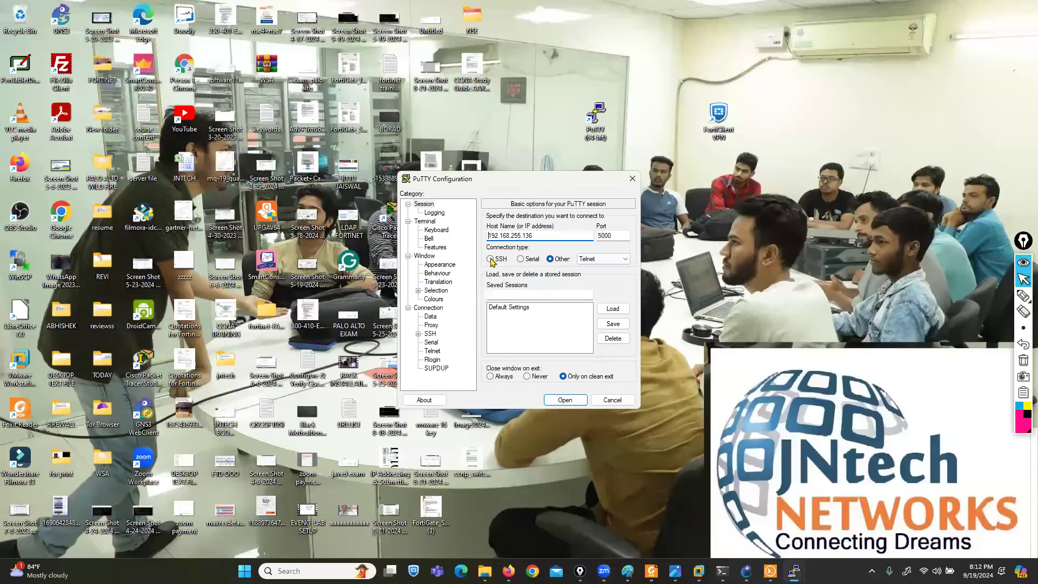
click(538, 236)
text(195)
key(Tab)
- Connect over SSH on port 22, accept the new host key, and log in as admin
text(22)
click(566, 400)
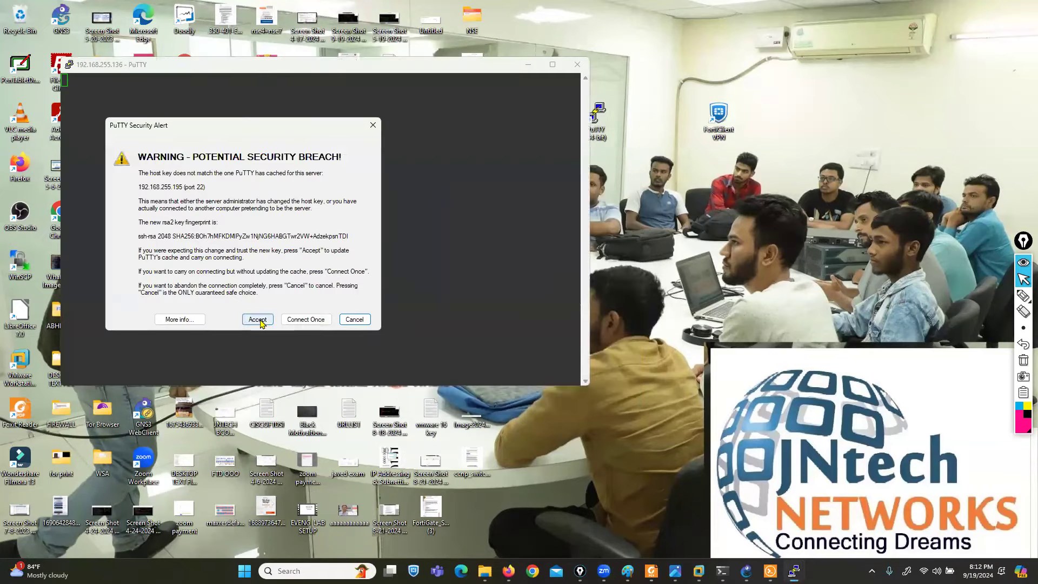
click(259, 319)
drag(275, 71, 547, 125)
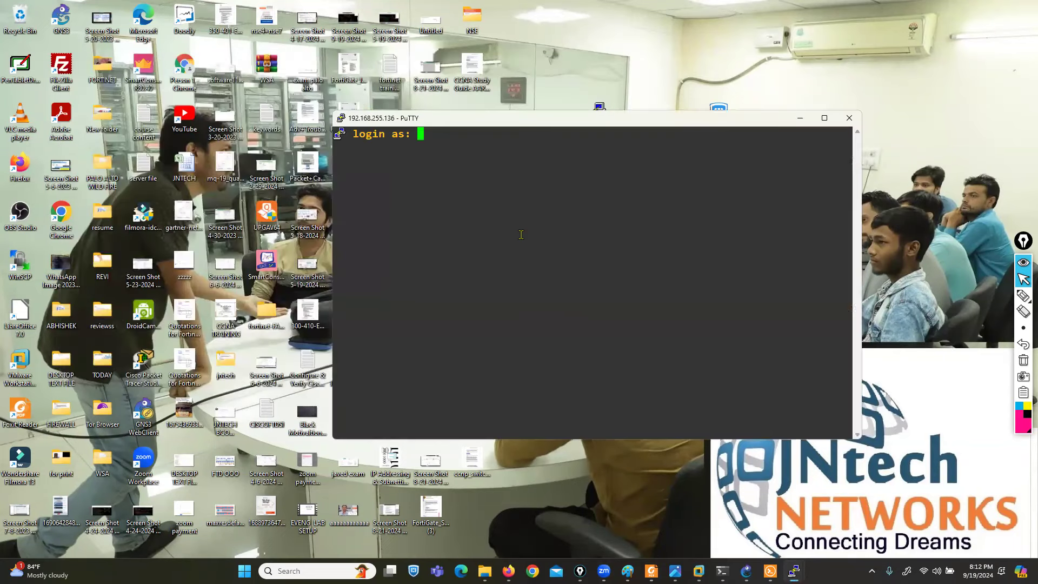
text(admin)
key(Return)
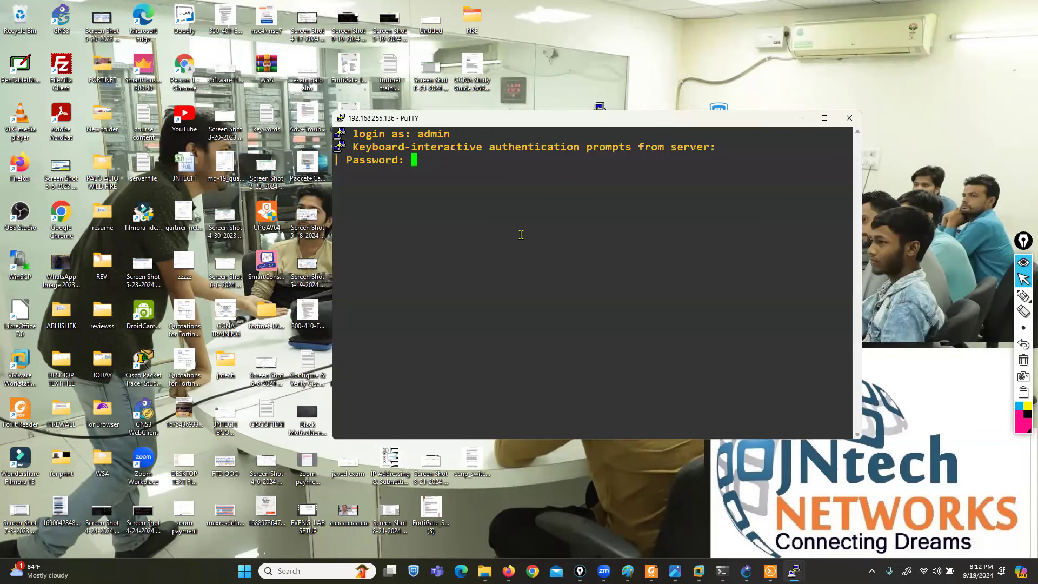
key(Return)
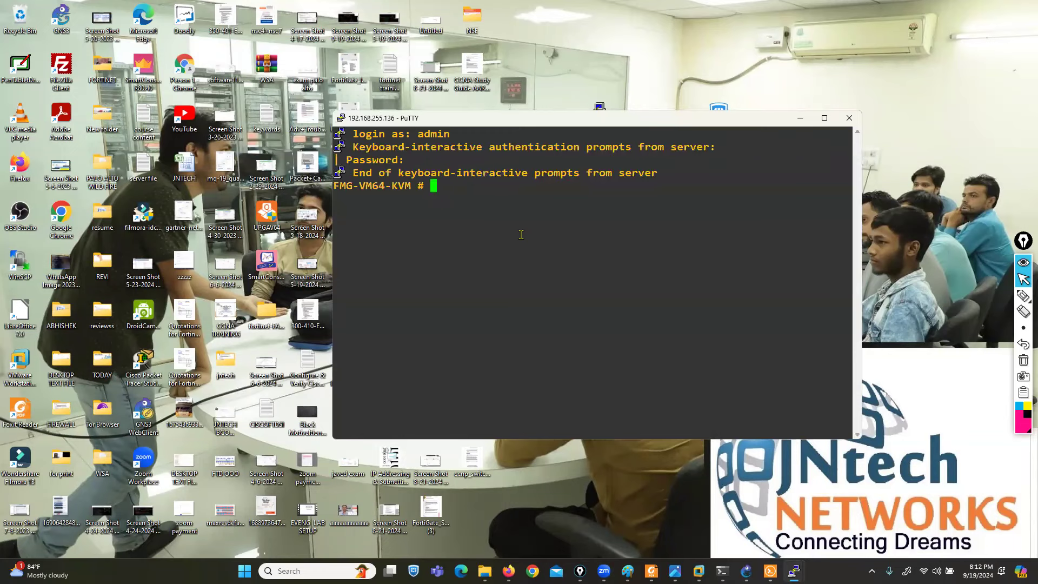
- Download the completed port1 capture sniffer_port1.1.pcap and open it with Wireshark
click(508, 570)
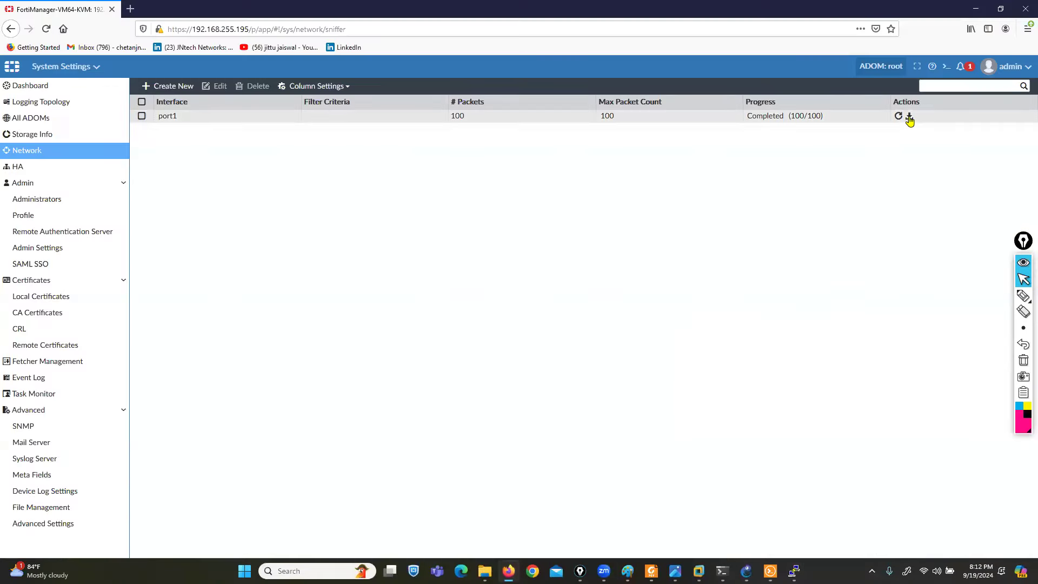
click(909, 117)
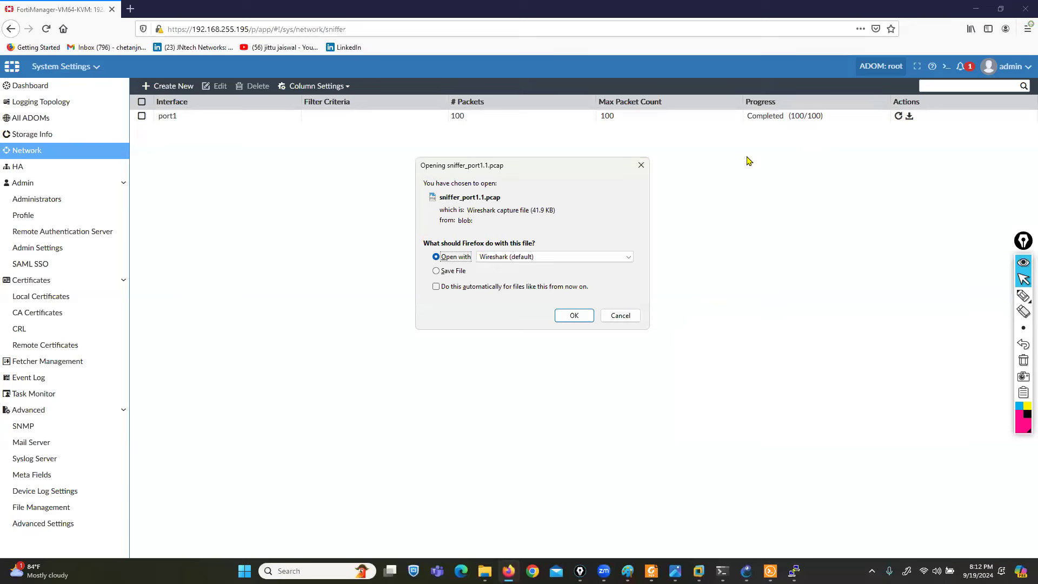
click(1023, 295)
drag(477, 204, 508, 205)
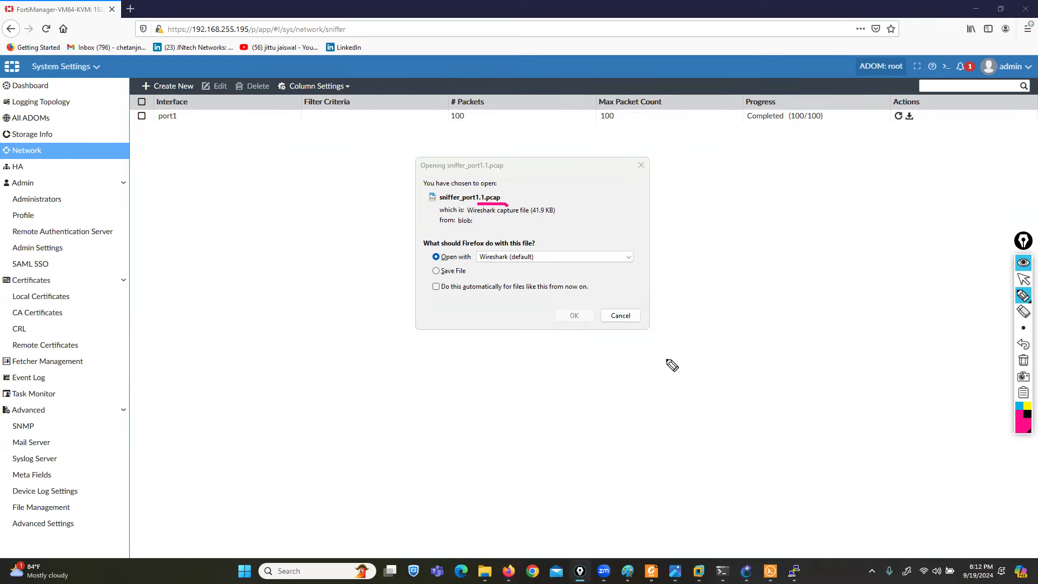
click(1023, 360)
click(1023, 279)
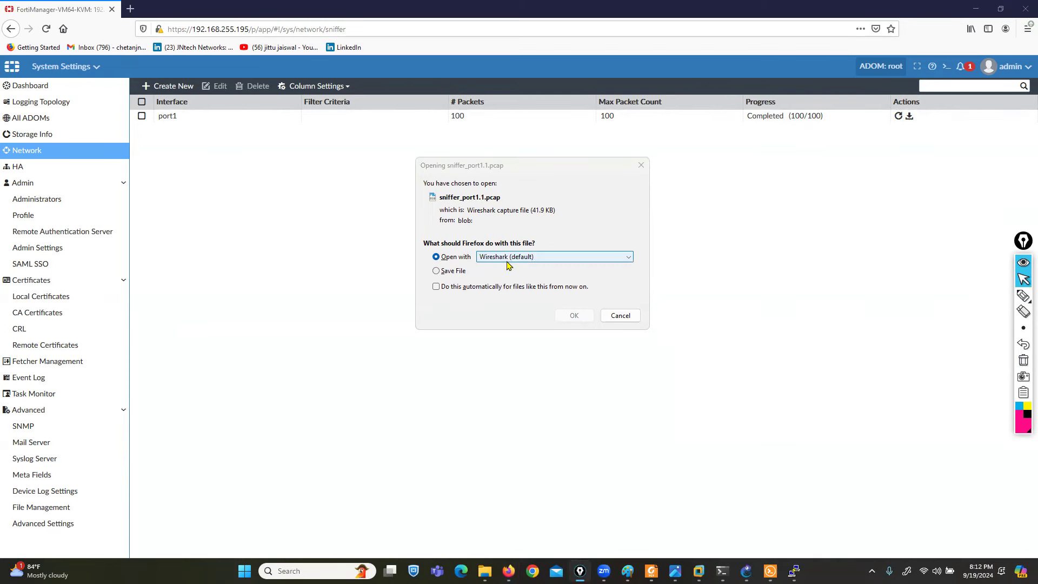
click(483, 320)
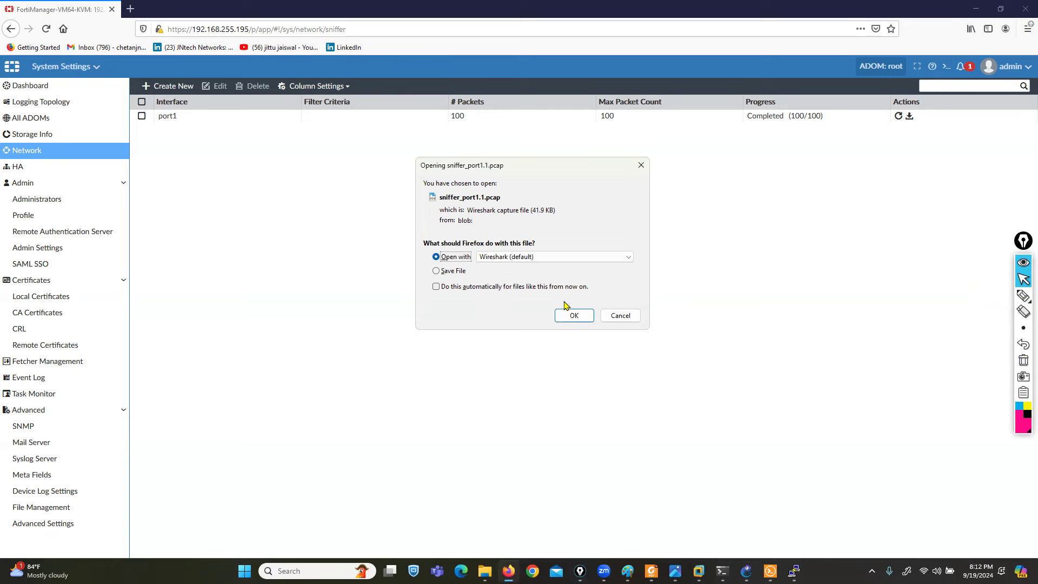
click(573, 318)
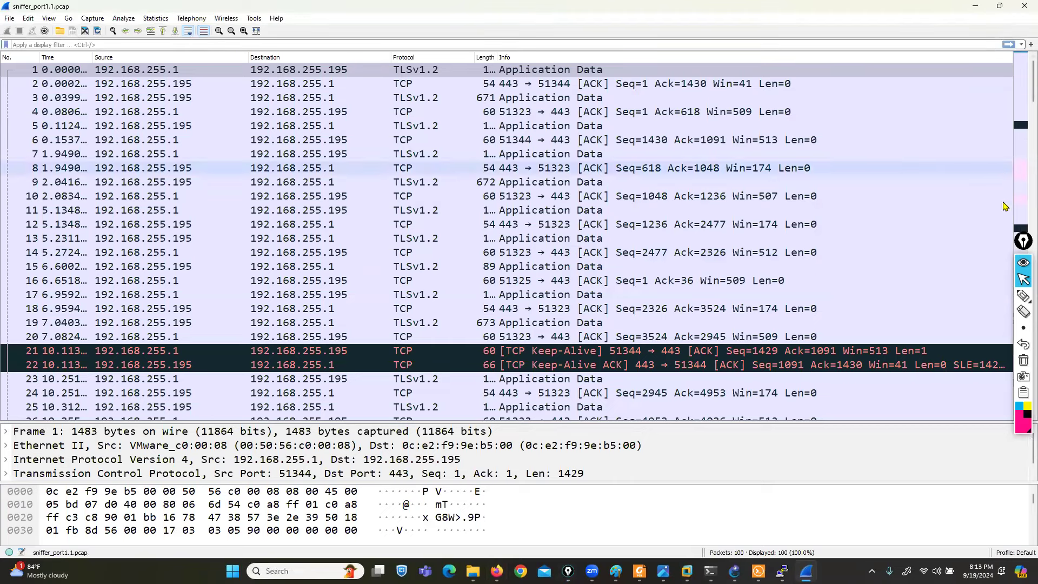
click(1022, 295)
click(989, 296)
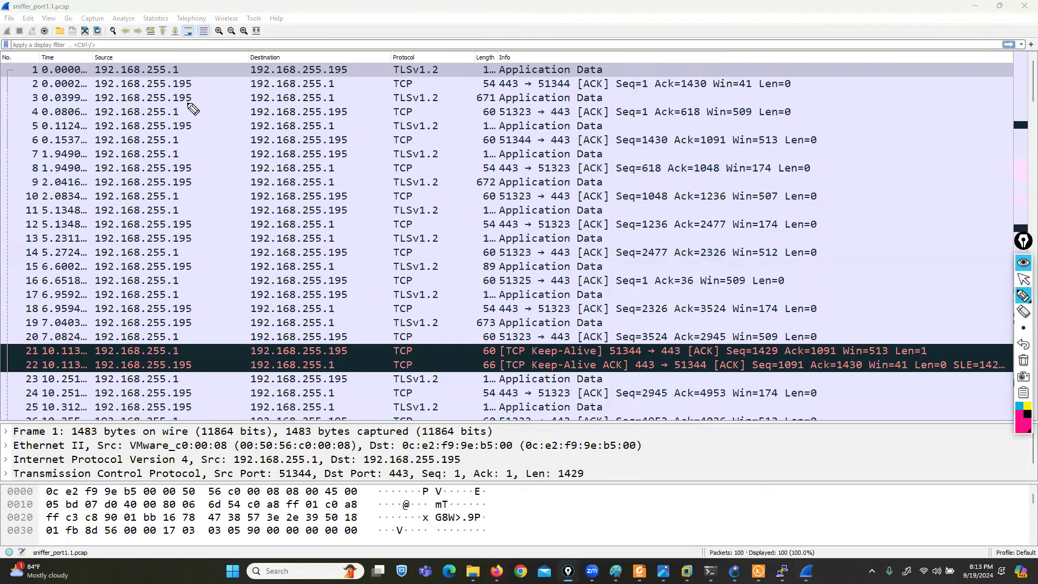
mouse_move(174, 101)
mouse_down()
mouse_move(37, 99)
mouse_move(102, 124)
mouse_move(247, 114)
mouse_up()
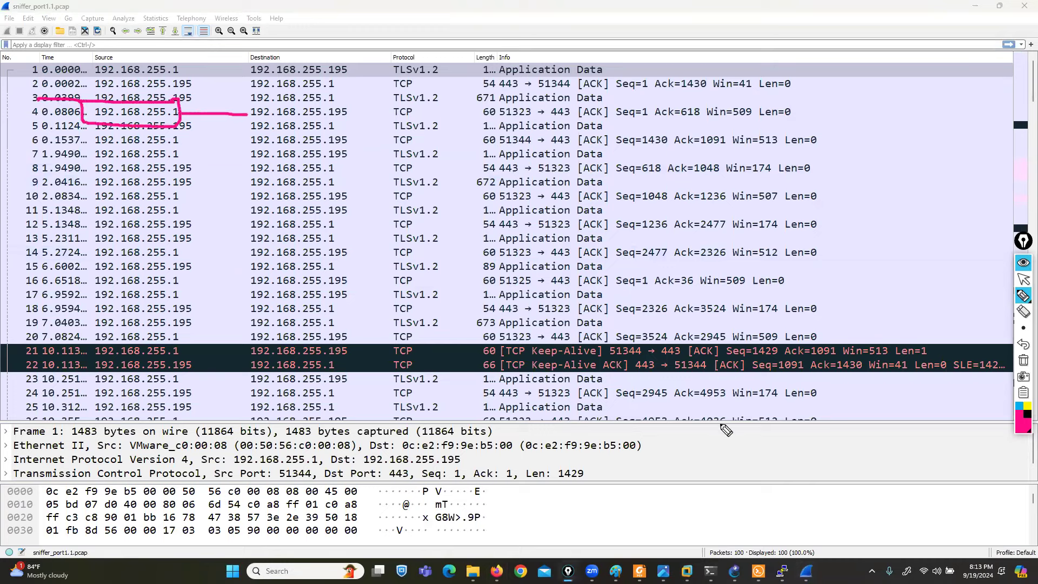
click(1023, 361)
click(1023, 277)
- Open packet 4 in its own window and inspect its Ethernet address bytes
double_click(167, 115)
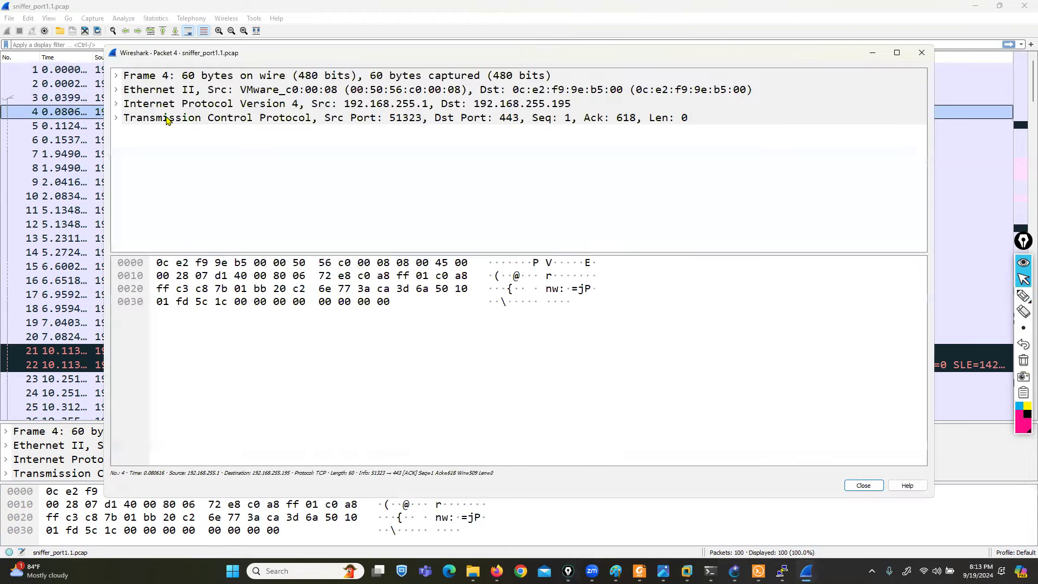
click(258, 265)
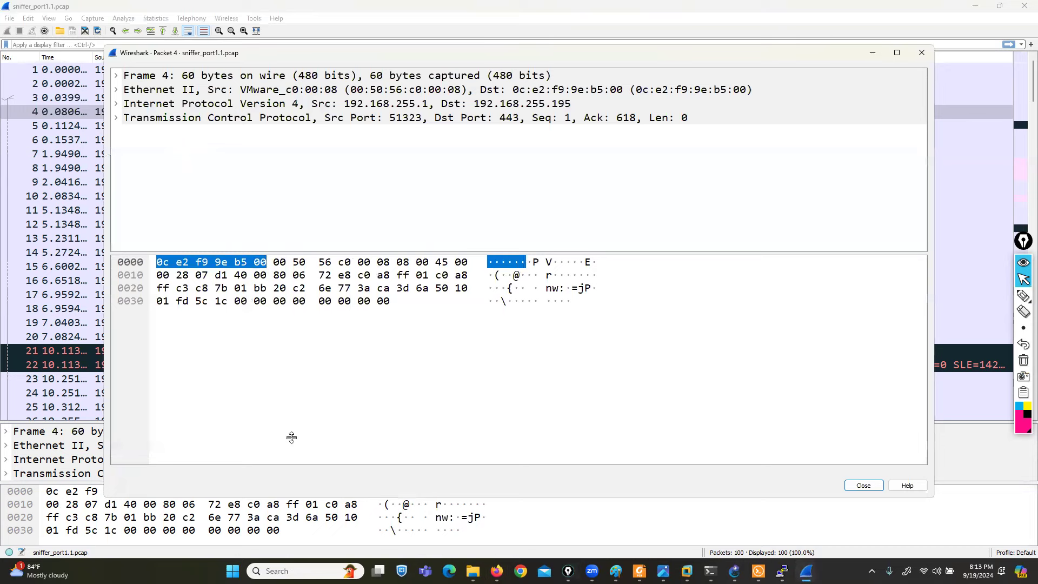
click(311, 287)
click(319, 262)
drag(325, 253, 350, 437)
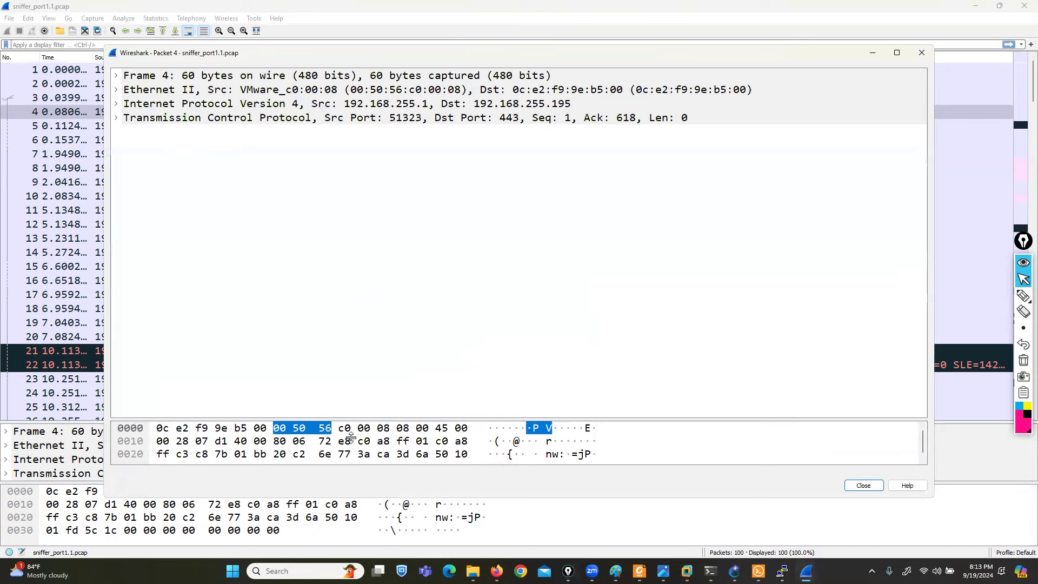
- Expand packet 4's IPv4 and TCP header fields, then close its window
click(116, 104)
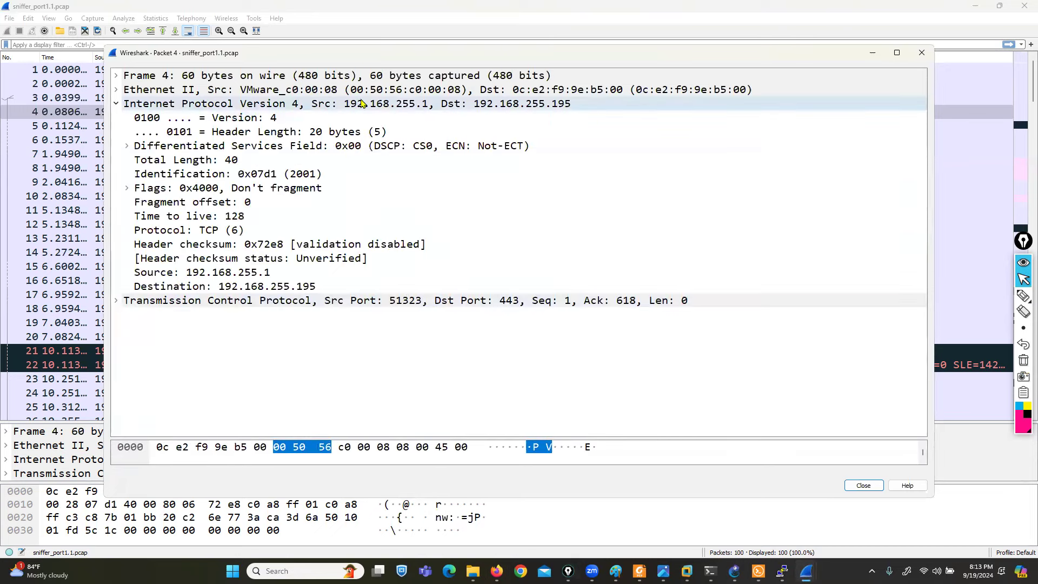
click(406, 105)
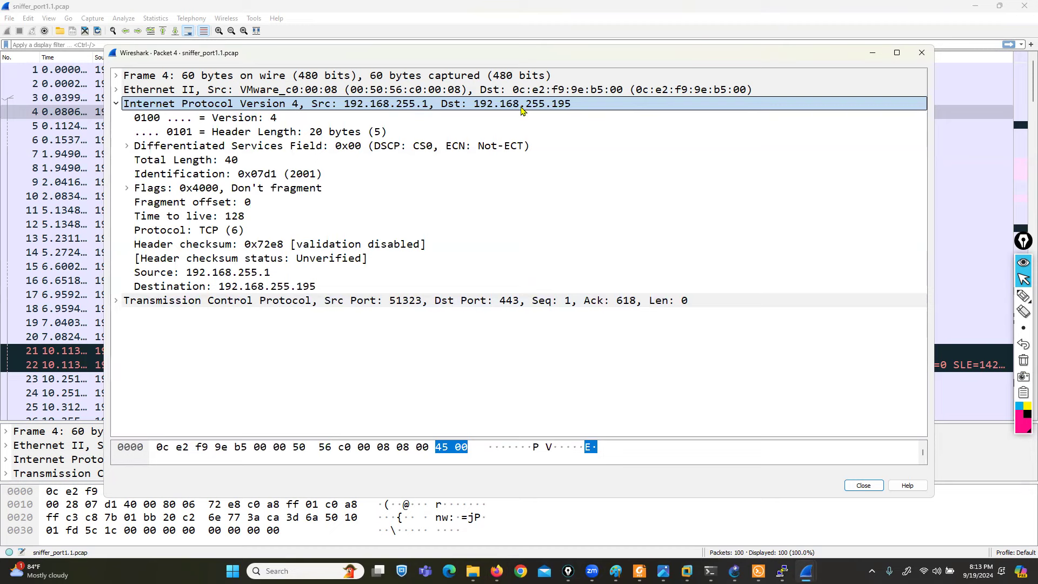
click(116, 300)
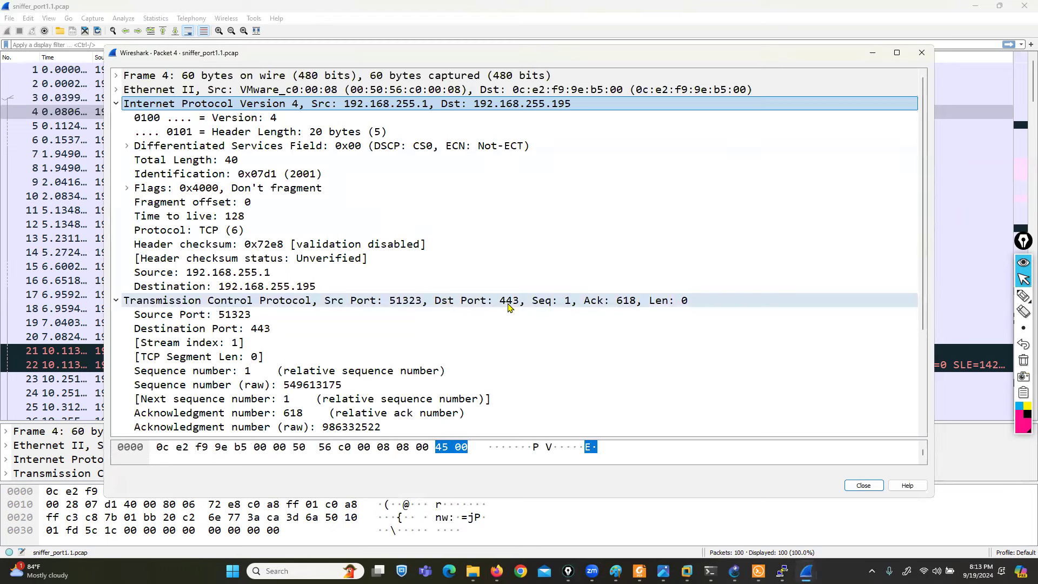
click(925, 56)
- Scroll the capture, select ping request packet 33, then close Wireshark
scroll(433, 319, down, 3)
scroll(433, 319, down, 9)
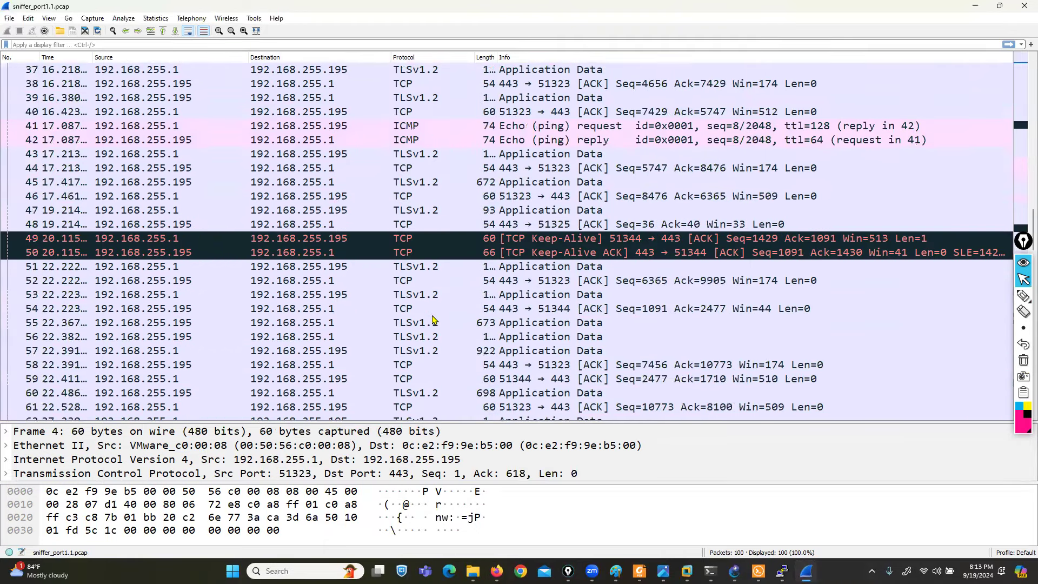
scroll(399, 282, up, 6)
click(404, 268)
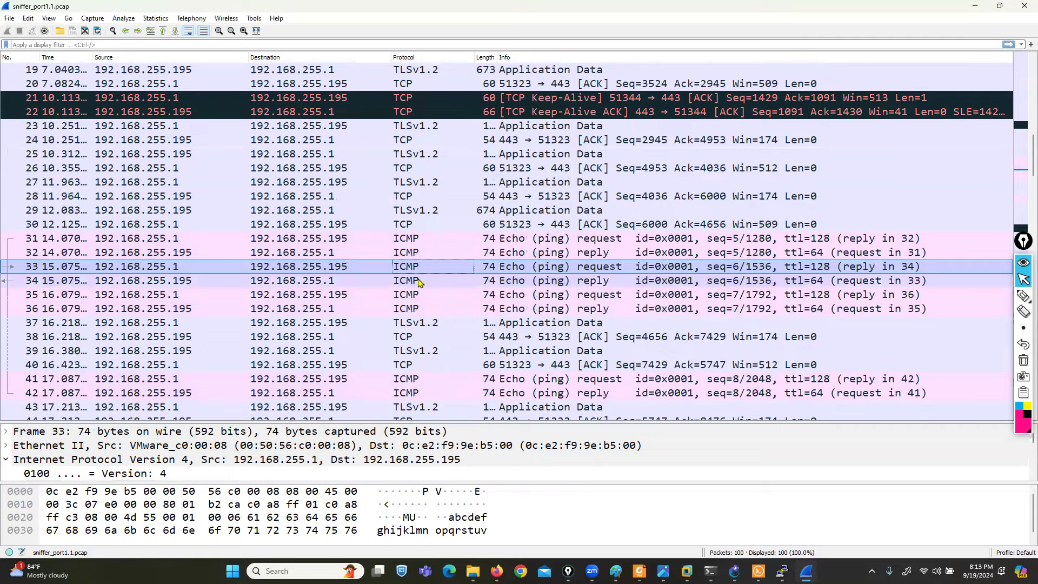
click(1025, 5)
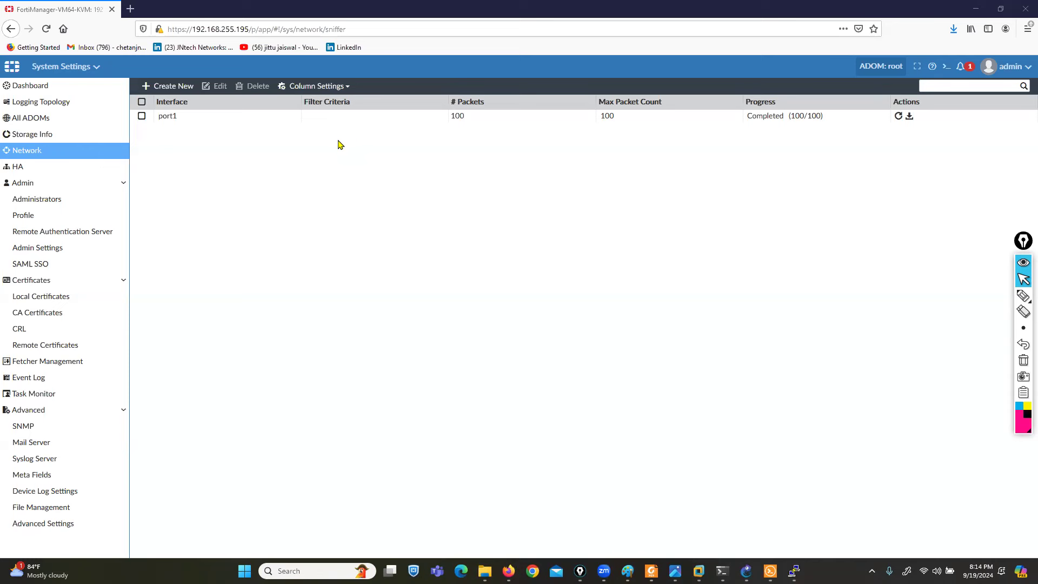
click(1023, 295)
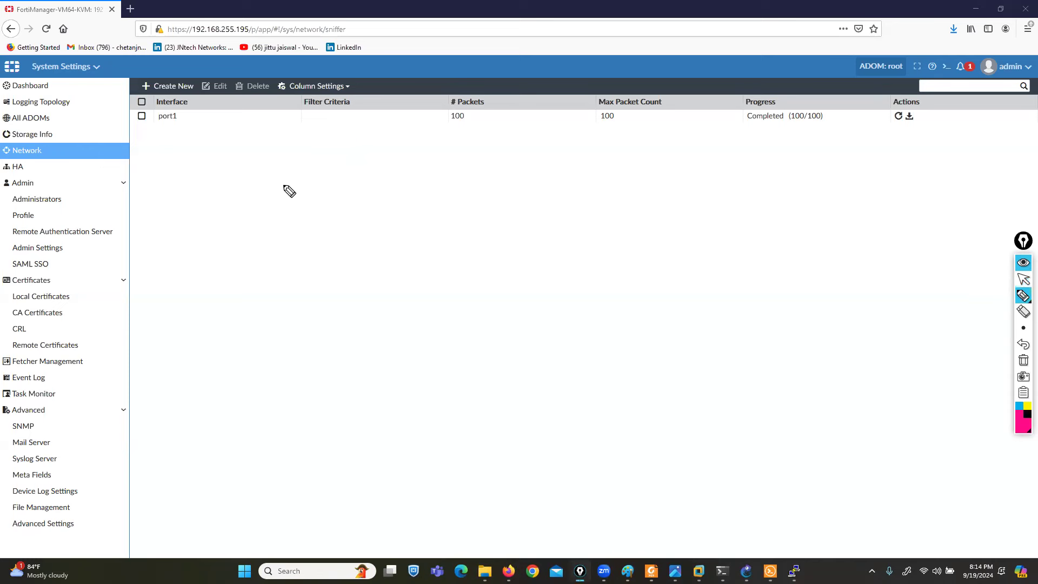
mouse_move(226, 146)
mouse_down()
mouse_move(243, 163)
mouse_move(262, 142)
mouse_move(276, 157)
mouse_move(252, 143)
mouse_move(266, 157)
mouse_move(326, 135)
mouse_move(293, 128)
mouse_move(185, 186)
mouse_move(342, 193)
mouse_move(339, 158)
mouse_up()
click(1023, 344)
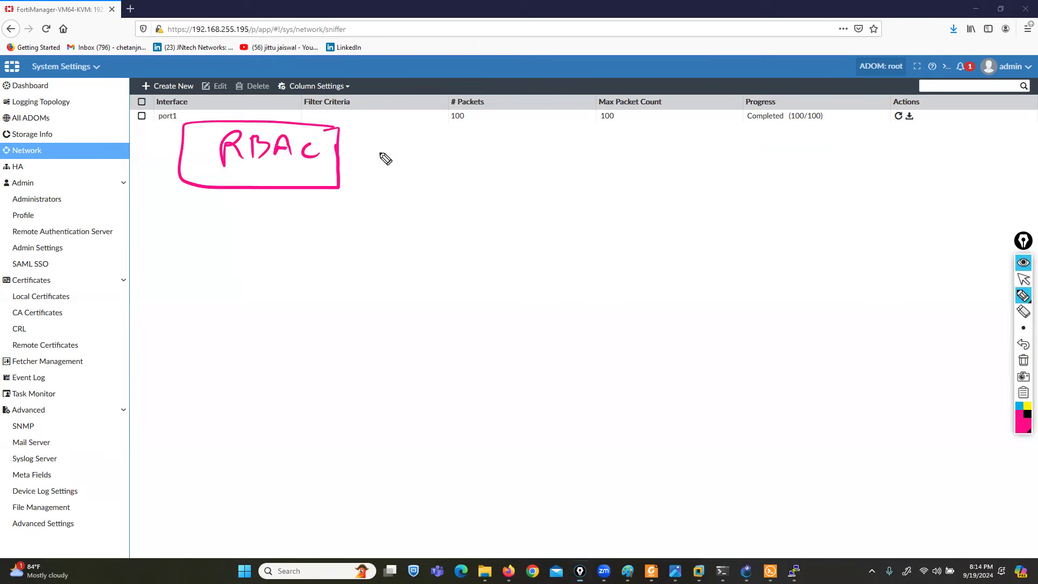
click(1023, 279)
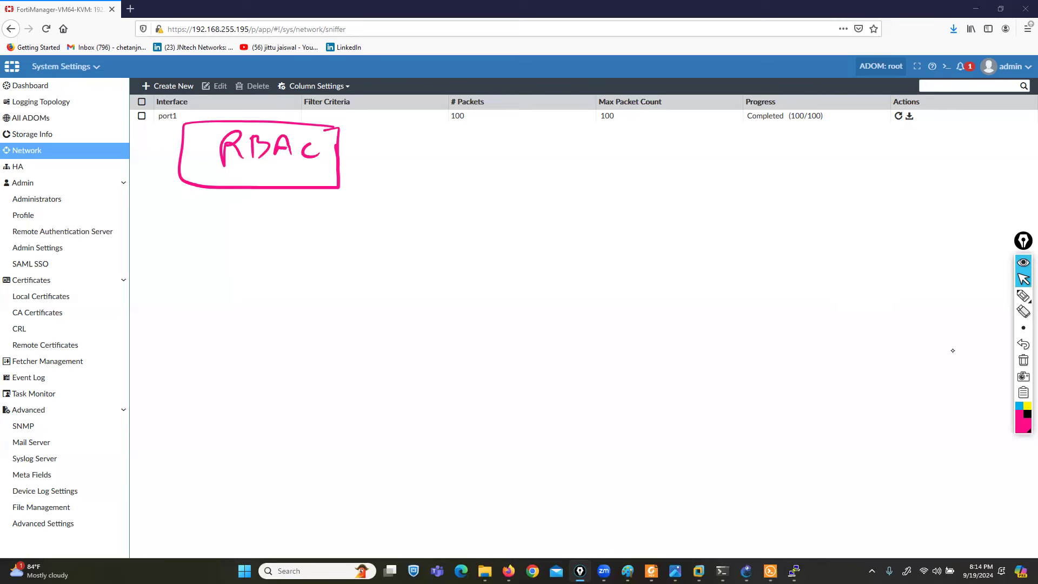
click(1023, 280)
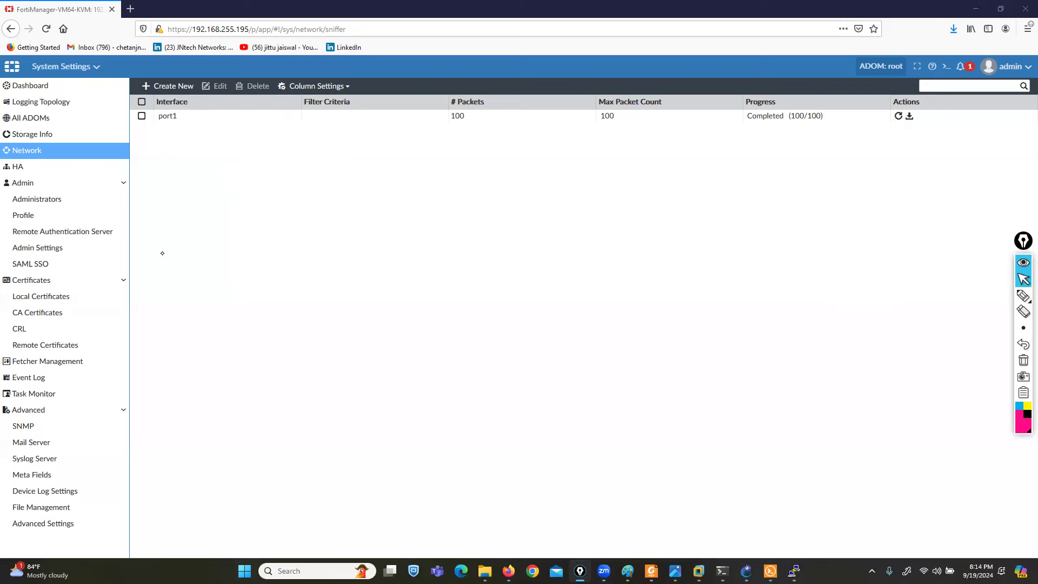
- Review the Administrators list under System Settings > Admin, then open the admin Profile list
click(39, 204)
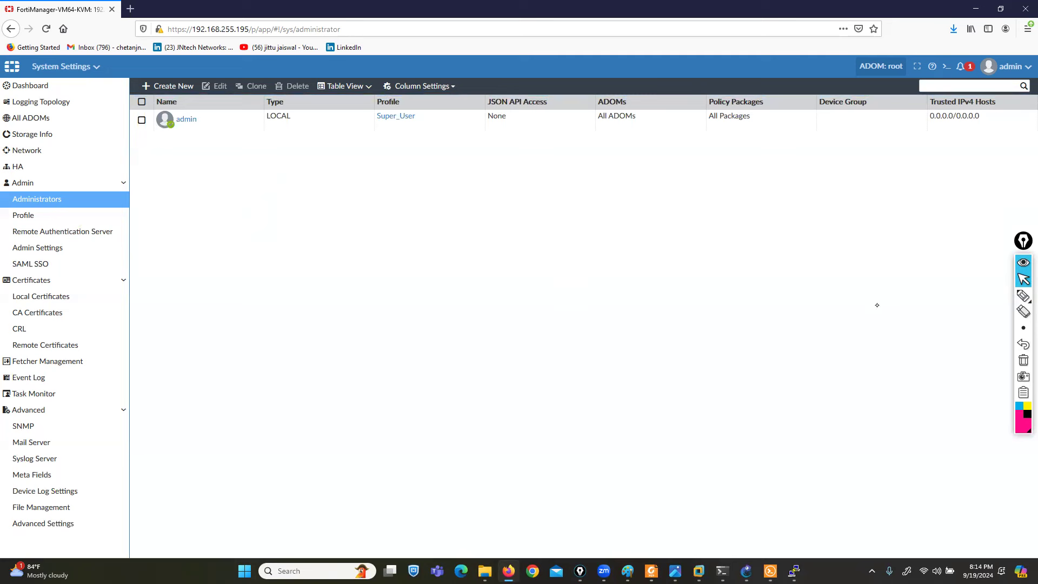
mouse_move(1022, 297)
click(990, 300)
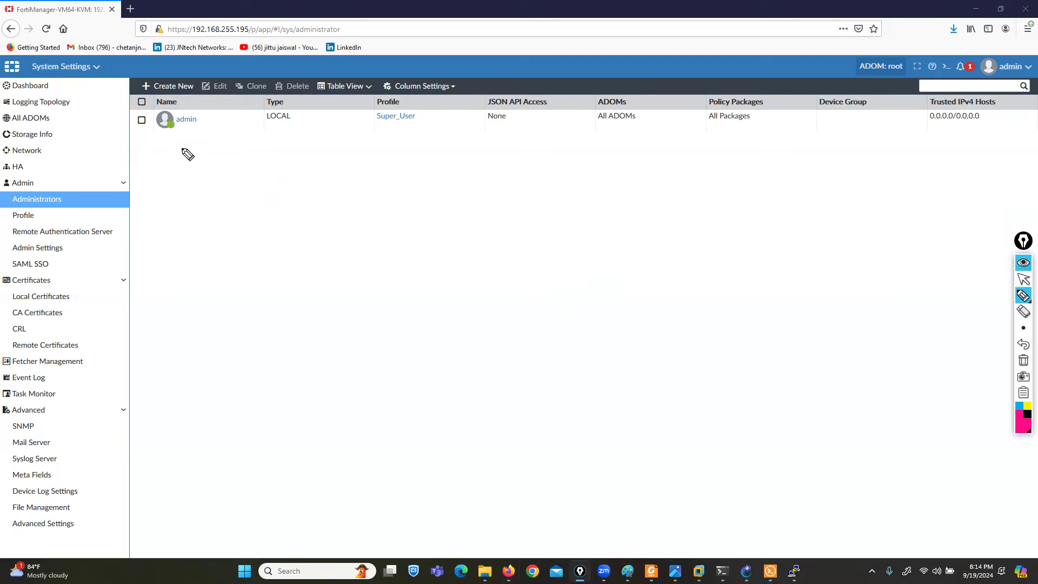
mouse_move(192, 98)
mouse_down()
mouse_move(129, 100)
mouse_move(176, 142)
mouse_move(261, 174)
mouse_move(294, 130)
mouse_move(261, 102)
mouse_move(278, 136)
mouse_move(300, 131)
mouse_move(381, 171)
mouse_move(425, 133)
mouse_move(367, 100)
mouse_move(399, 135)
mouse_move(595, 177)
mouse_move(651, 142)
mouse_move(624, 98)
mouse_move(599, 135)
mouse_up()
mouse_move(119, 44)
mouse_down()
mouse_move(182, 98)
mouse_move(188, 90)
mouse_up()
drag(557, 46, 608, 88)
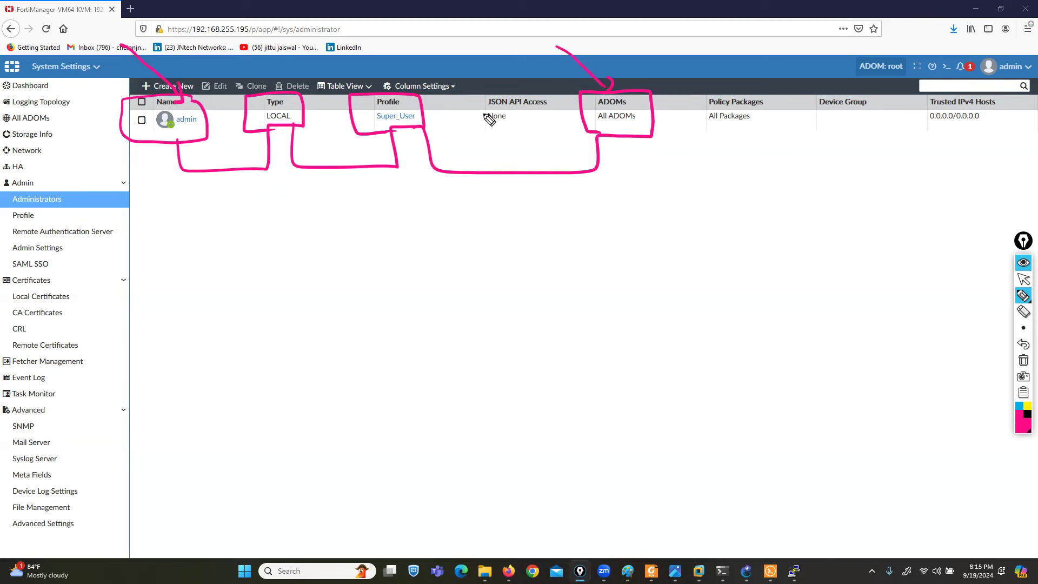
mouse_move(688, 96)
mouse_down()
mouse_move(690, 139)
mouse_move(790, 144)
mouse_move(722, 94)
mouse_move(687, 94)
mouse_up()
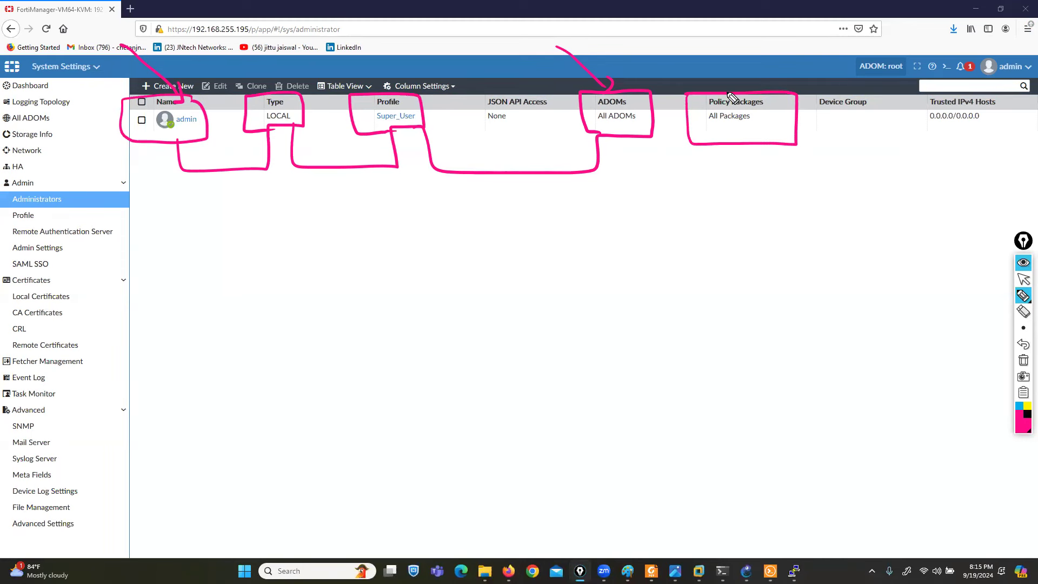
click(1023, 360)
click(1024, 279)
click(41, 215)
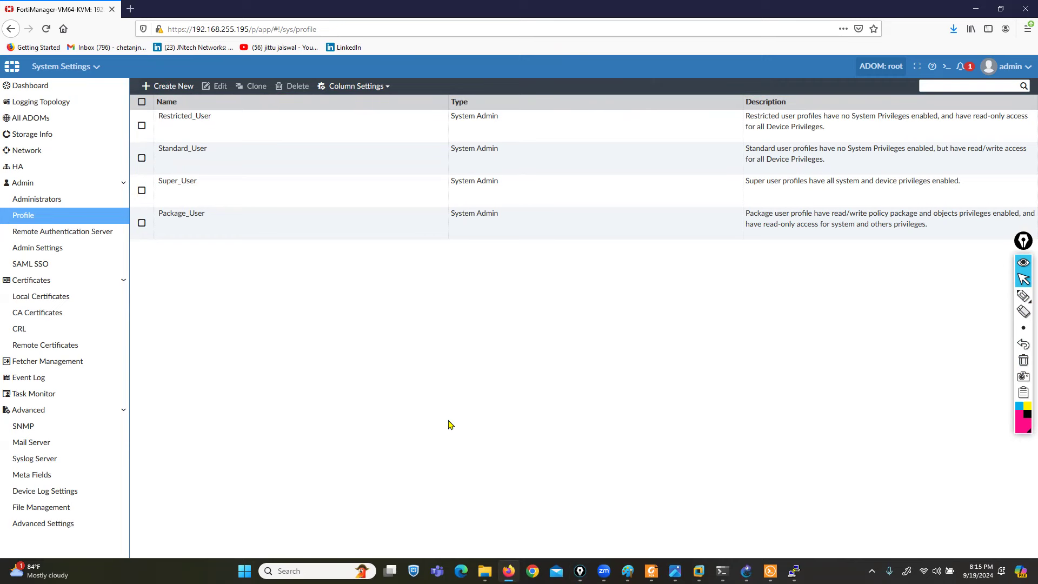
- Look over the Restricted_User, Standard_User, Super_User and Package_User profiles, then switch to File Explorer
mouse_move(1023, 299)
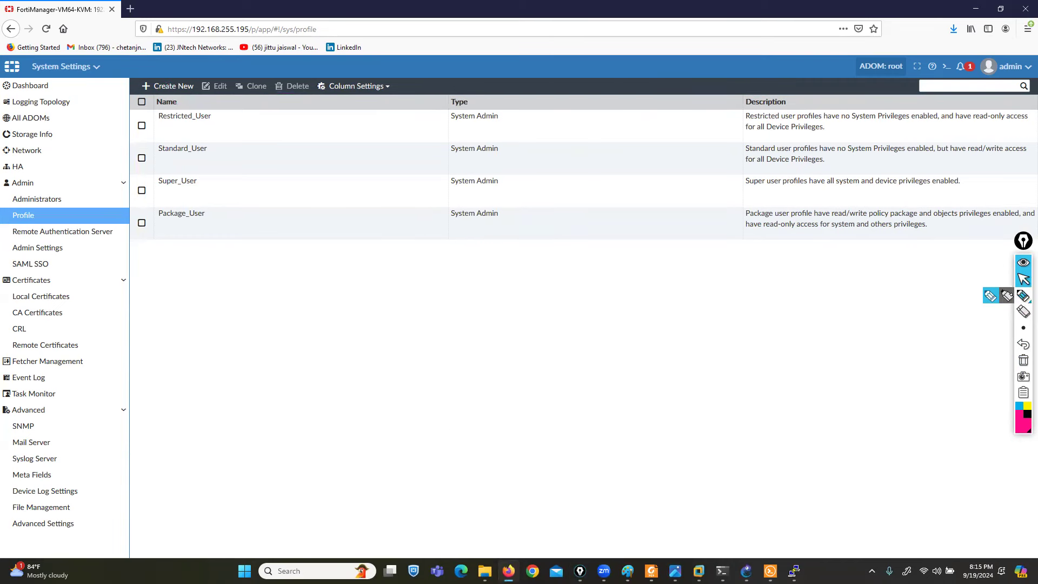
click(989, 301)
drag(82, 123, 128, 118)
drag(200, 105, 218, 129)
mouse_move(134, 114)
mouse_down()
mouse_move(119, 107)
mouse_move(127, 133)
mouse_up()
mouse_move(201, 138)
mouse_down()
mouse_move(217, 149)
mouse_move(216, 164)
mouse_up()
drag(129, 141, 119, 164)
mouse_move(196, 173)
mouse_down()
mouse_move(207, 176)
mouse_move(209, 195)
mouse_up()
drag(148, 172, 135, 192)
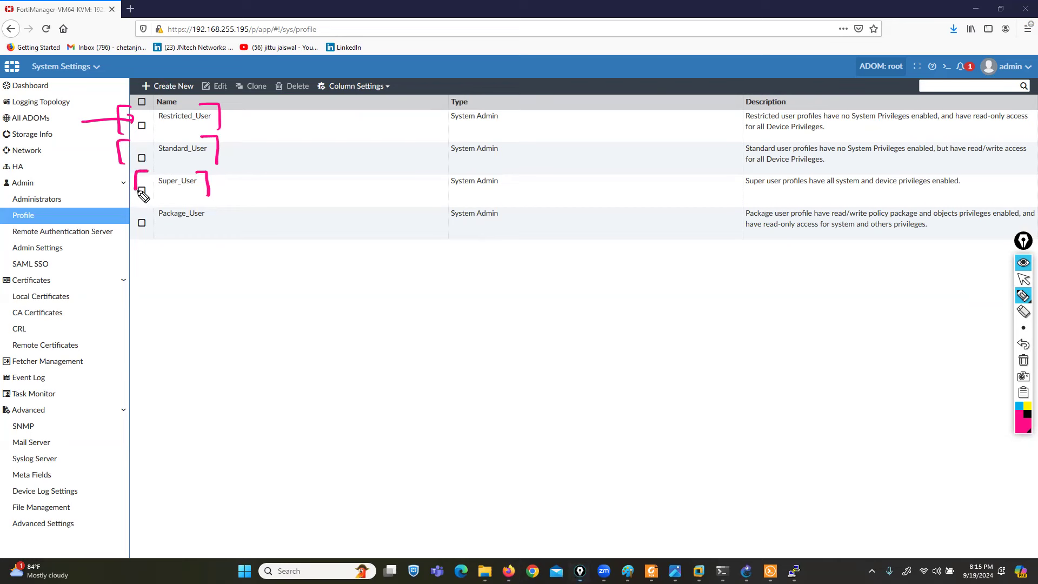
drag(209, 205, 217, 233)
drag(139, 206, 137, 233)
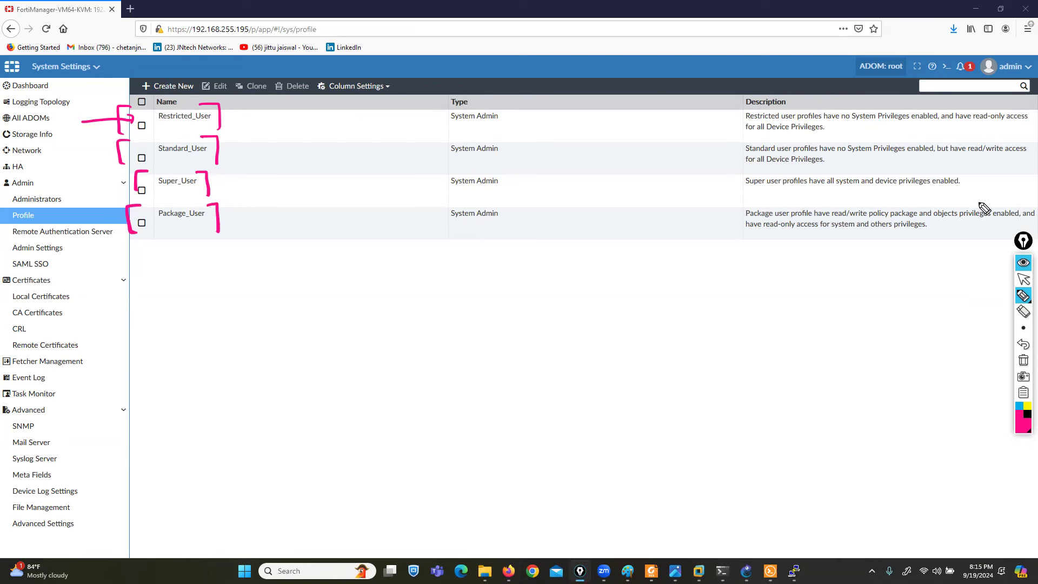
click(1023, 360)
click(1023, 279)
click(485, 571)
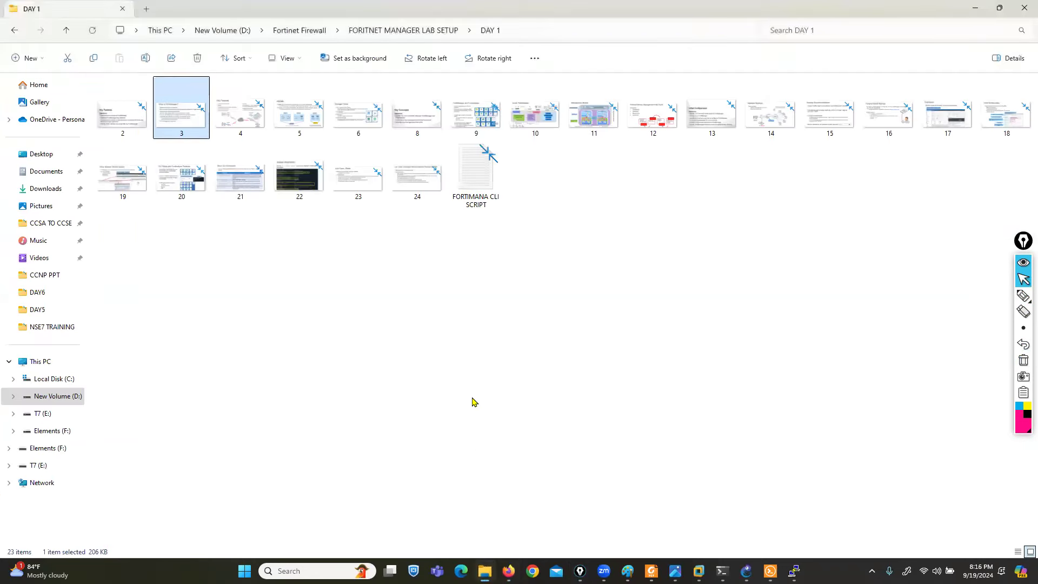
- Navigate to the day 2 slides folder and open slide 11 on administrator profiles
key(alt+Left)
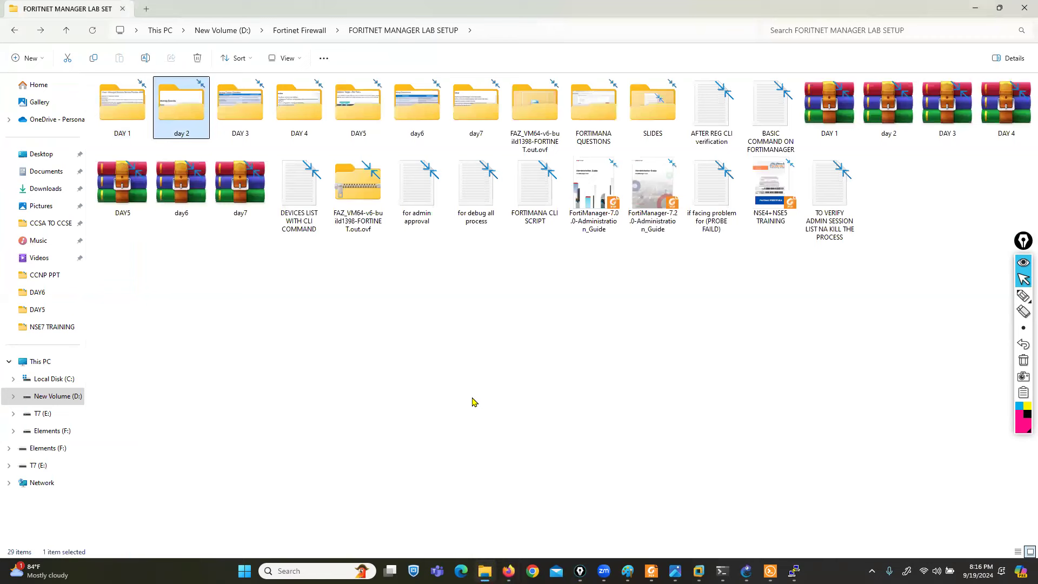
key(alt+Right)
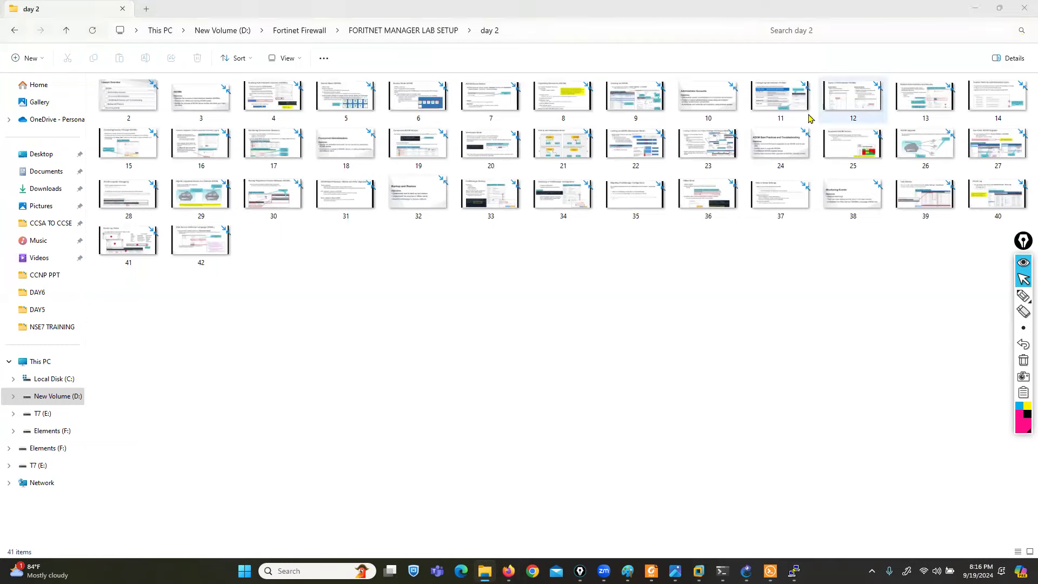
click(765, 100)
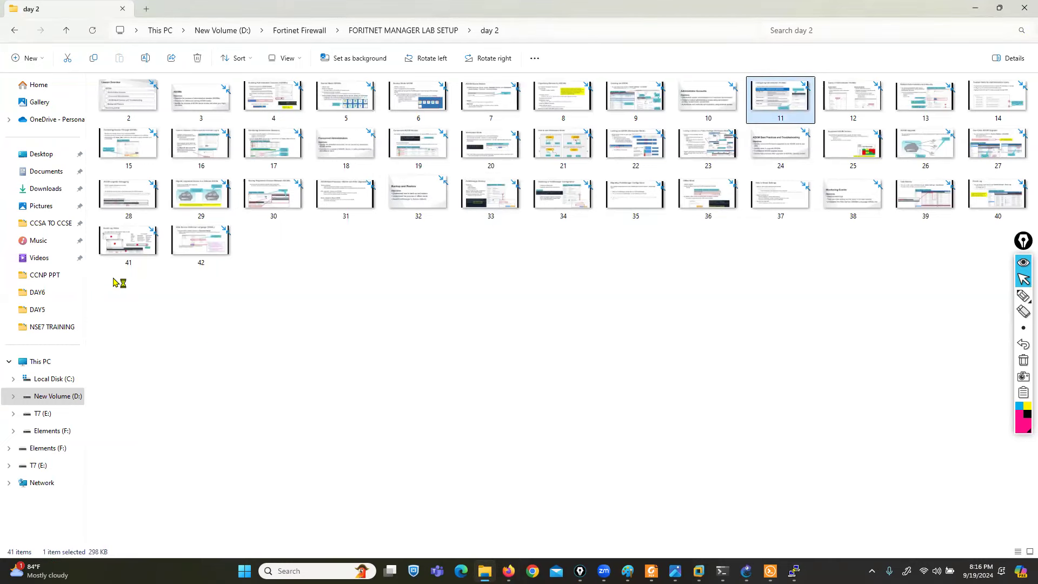
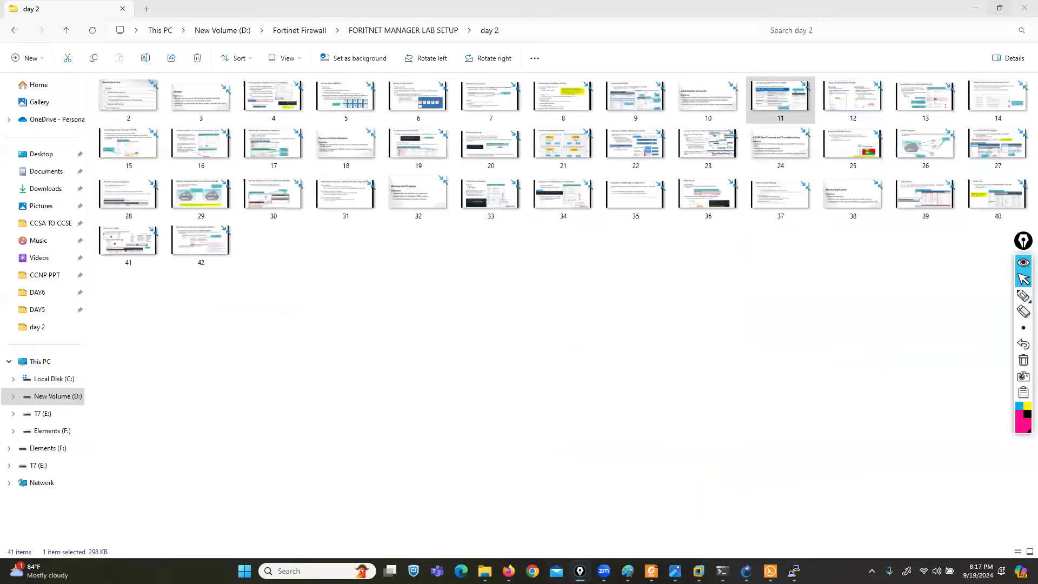
- Return to Firefox and close the app menu to show FortiManager's four built-in admin profiles
click(509, 570)
click(530, 504)
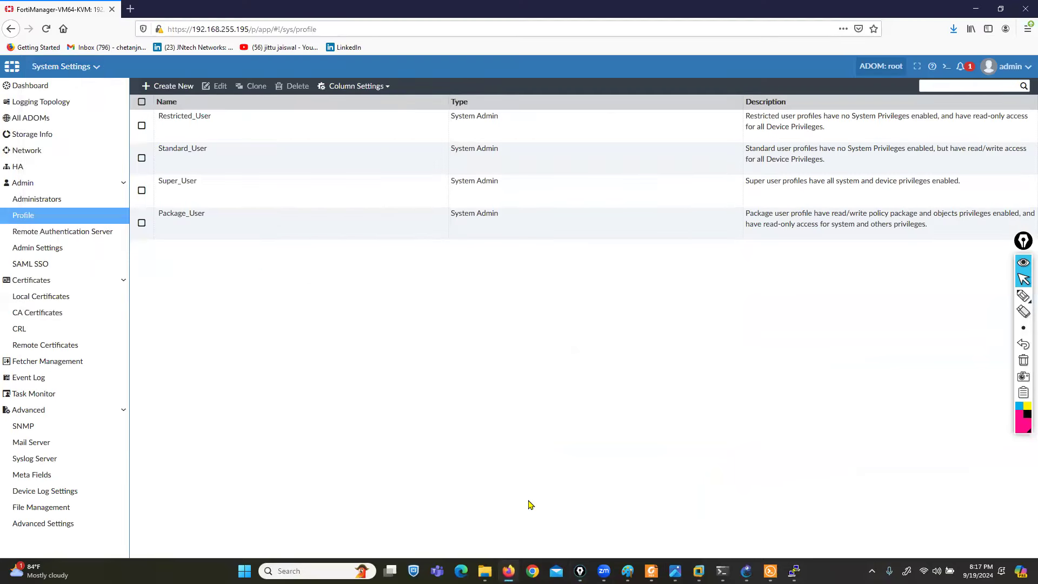
- Start a new admin profile named L3ADMIN11 and highlight the System Admin and Restricted Admin types
click(169, 85)
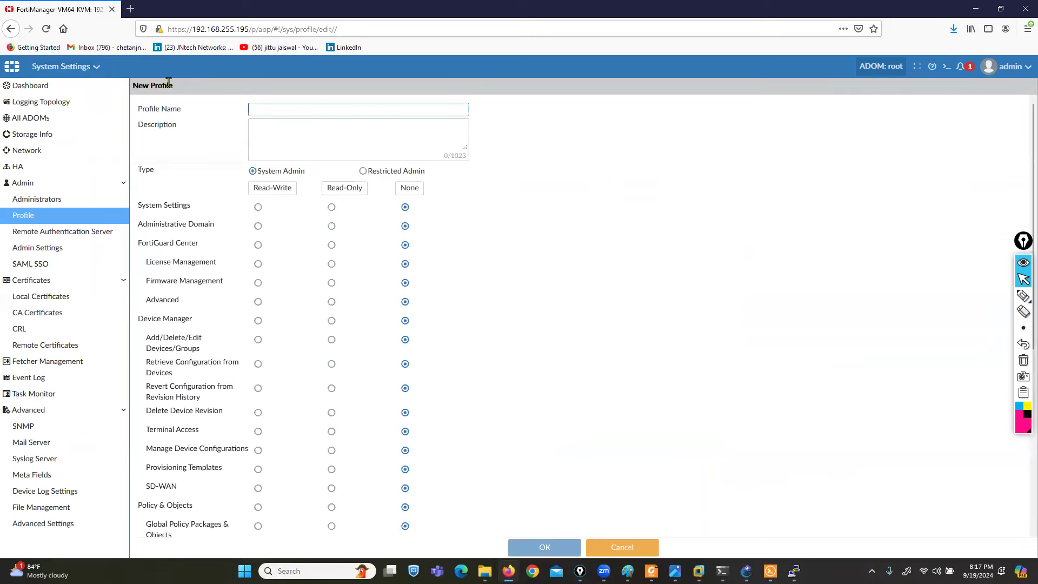
click(291, 108)
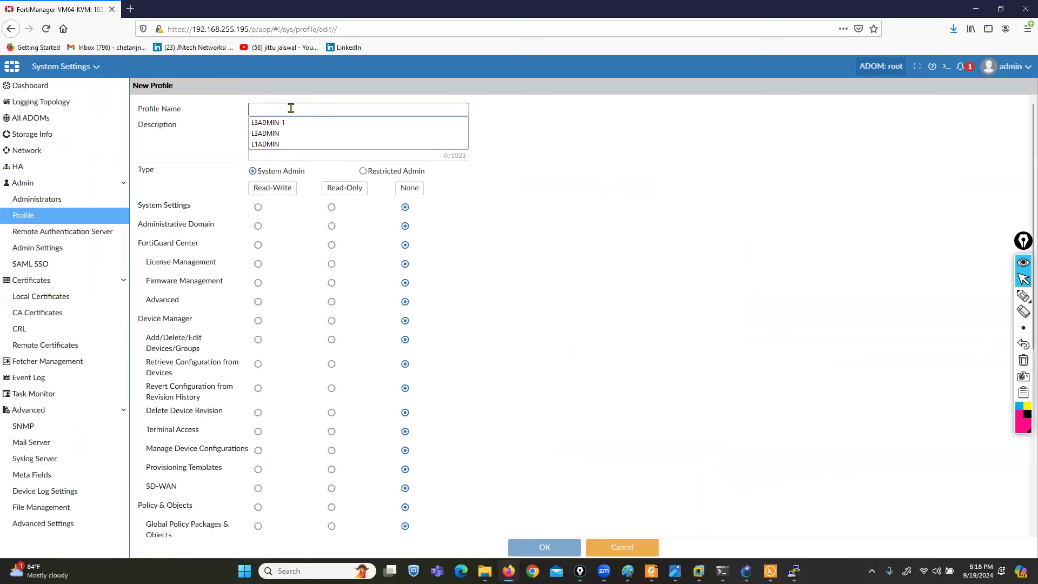
text(L3ADMIN11)
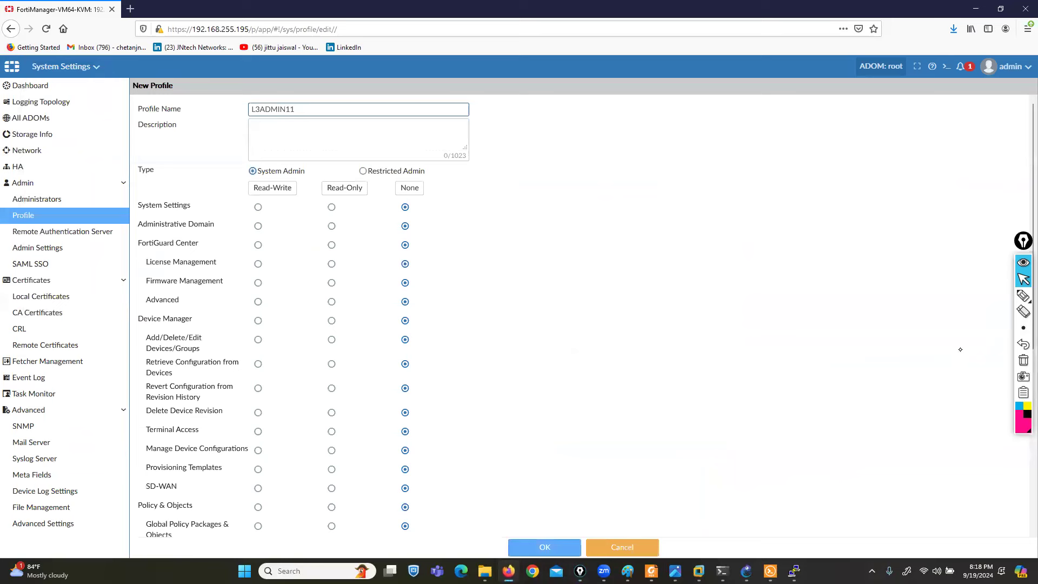
click(1023, 295)
mouse_move(140, 185)
mouse_down()
mouse_move(162, 166)
mouse_move(135, 186)
mouse_up()
mouse_move(206, 140)
mouse_down()
mouse_move(246, 163)
mouse_move(234, 165)
mouse_up()
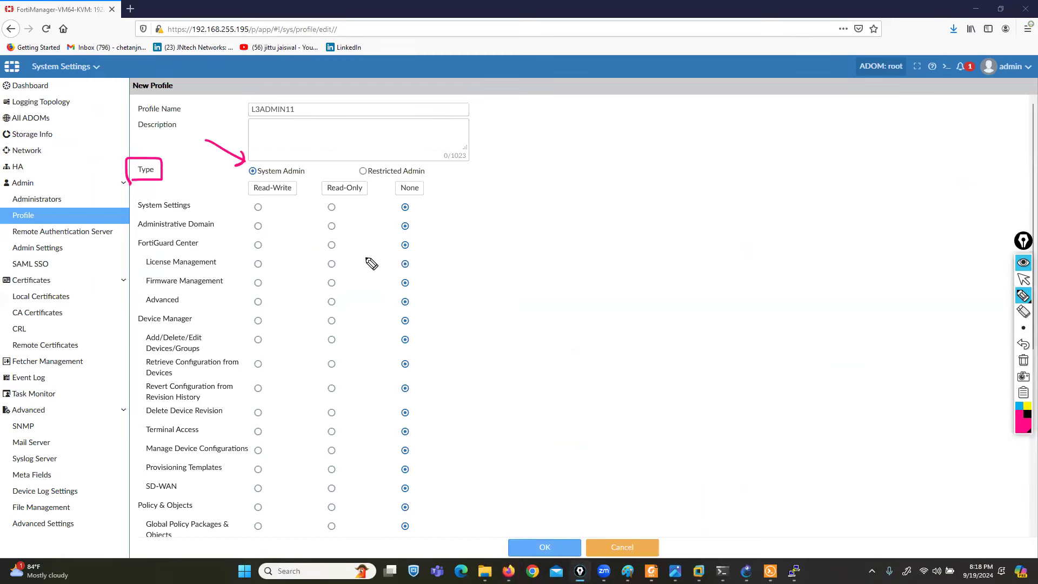
mouse_move(425, 130)
mouse_down()
mouse_move(393, 162)
mouse_move(406, 160)
mouse_up()
- Set the type to Restricted Admin and mark its Web Filter, Application Control and Intrusion Prevention permissions
click(1024, 279)
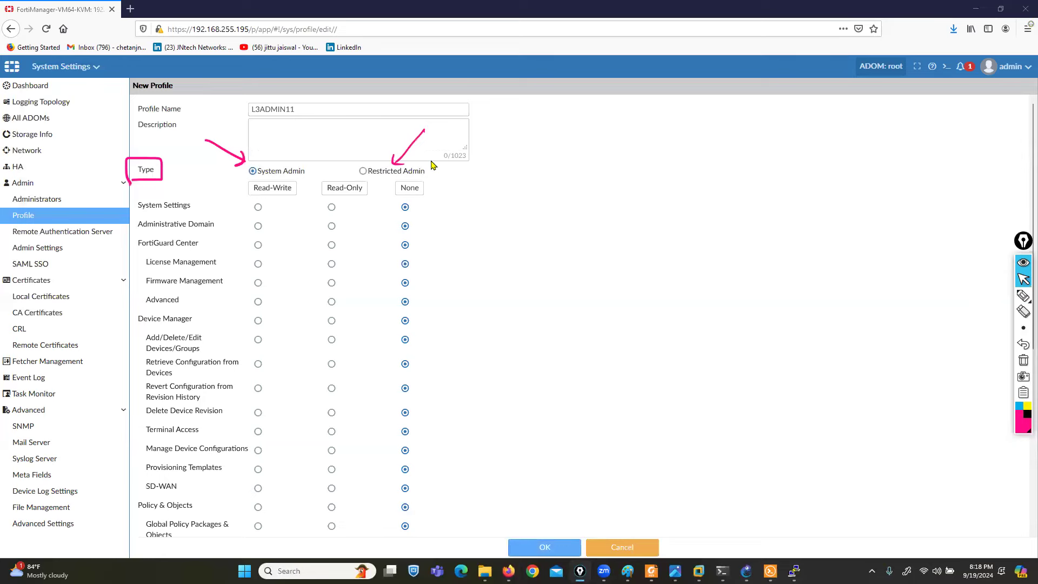
click(361, 171)
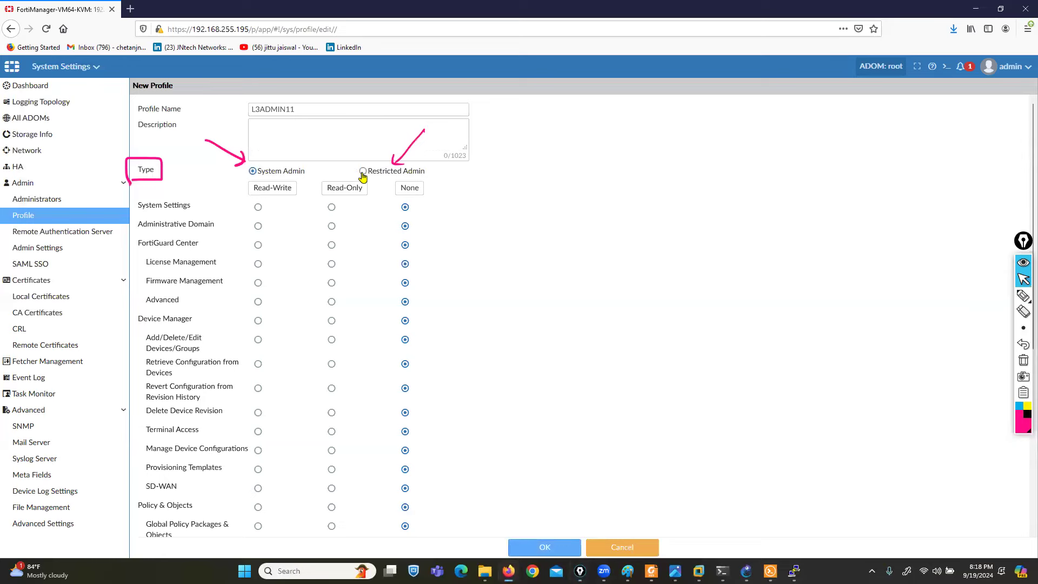
click(1023, 295)
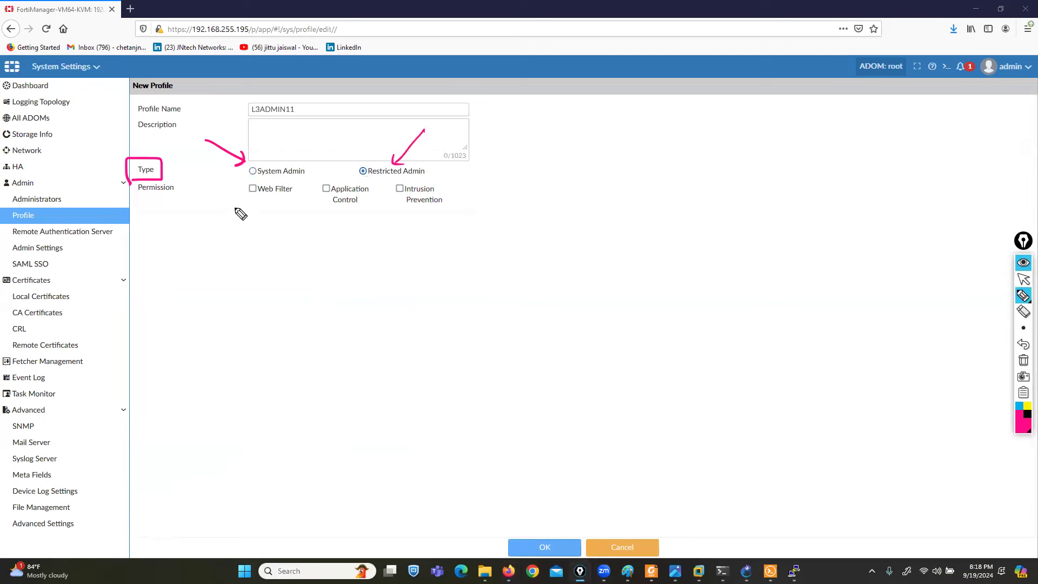
mouse_move(203, 176)
mouse_down()
mouse_move(127, 187)
mouse_move(154, 214)
mouse_move(457, 217)
mouse_move(421, 182)
mouse_move(203, 178)
mouse_up()
drag(276, 270, 264, 205)
drag(343, 258, 345, 221)
drag(407, 273, 422, 228)
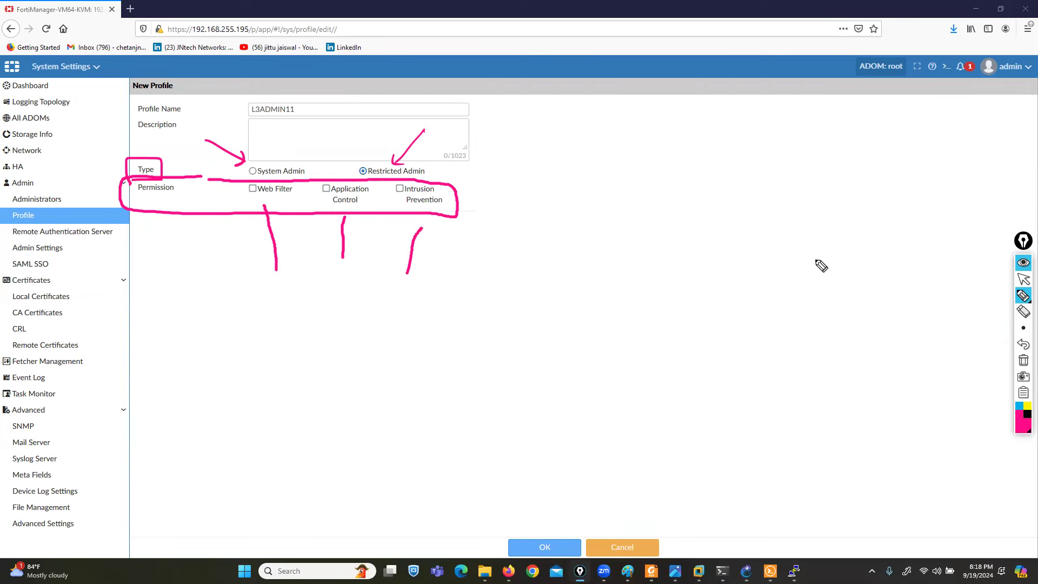
click(1025, 361)
click(1023, 279)
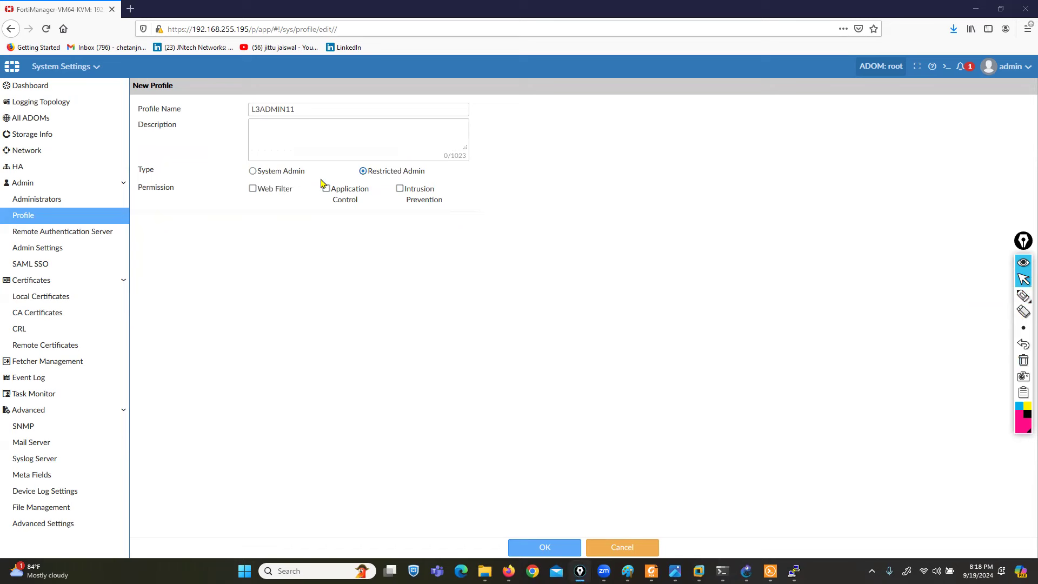
- Switch the type back to System Admin and highlight the permission categories and Read-Write/Read-Only/None choices
click(256, 172)
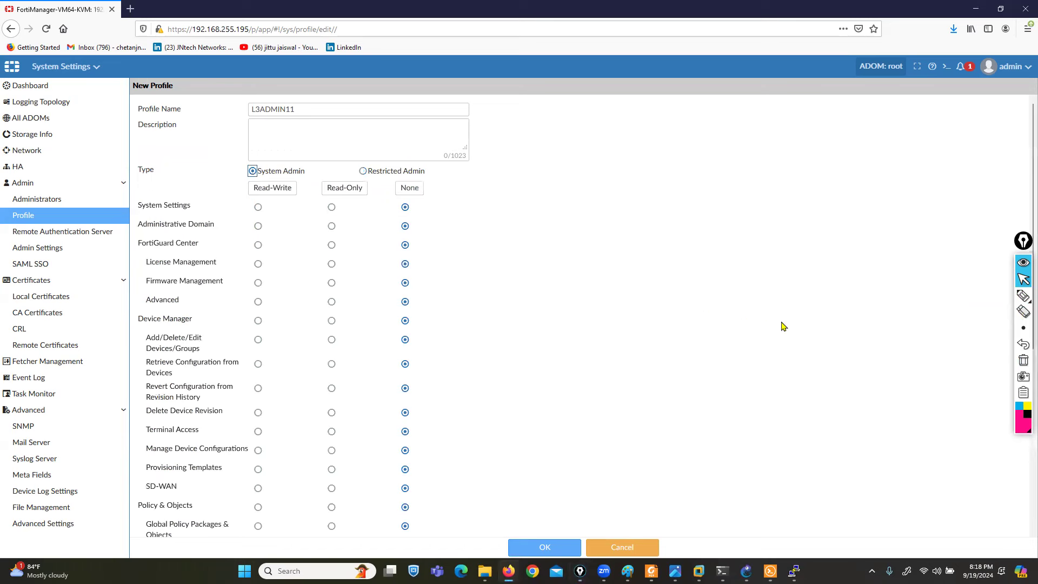
click(1022, 295)
drag(210, 191, 116, 220)
mouse_move(116, 255)
mouse_down()
mouse_move(123, 562)
mouse_move(235, 540)
mouse_move(242, 389)
mouse_move(207, 184)
mouse_up()
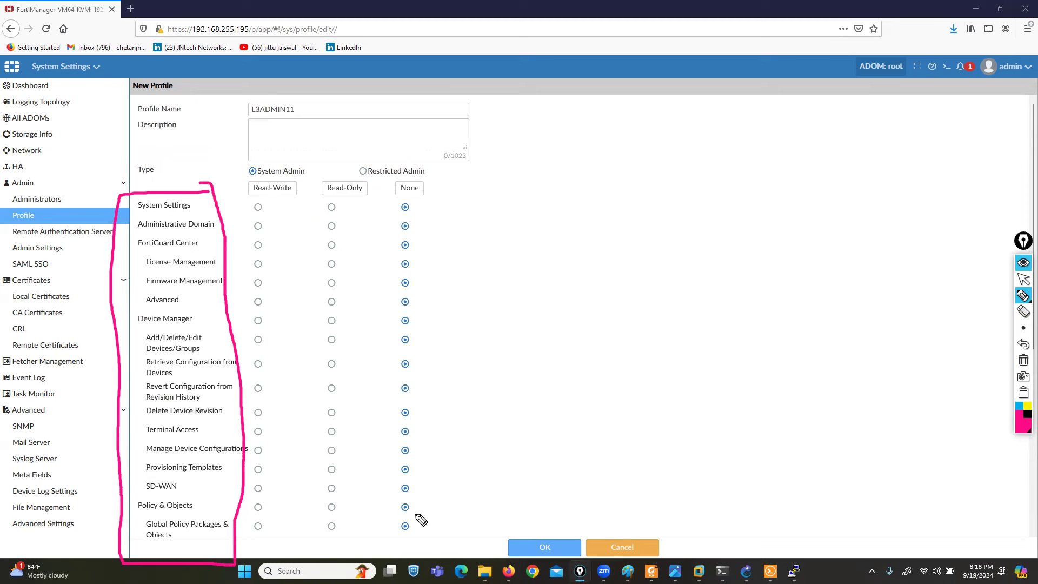
click(1022, 361)
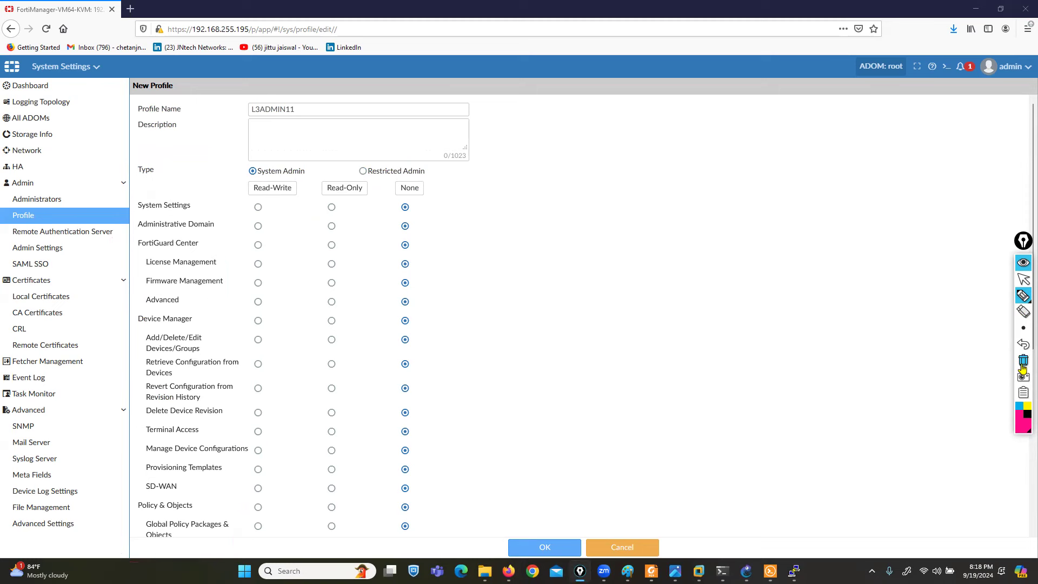
mouse_move(248, 179)
mouse_down()
mouse_move(241, 195)
mouse_move(316, 197)
mouse_move(358, 180)
mouse_move(367, 199)
mouse_move(400, 197)
mouse_move(422, 178)
mouse_up()
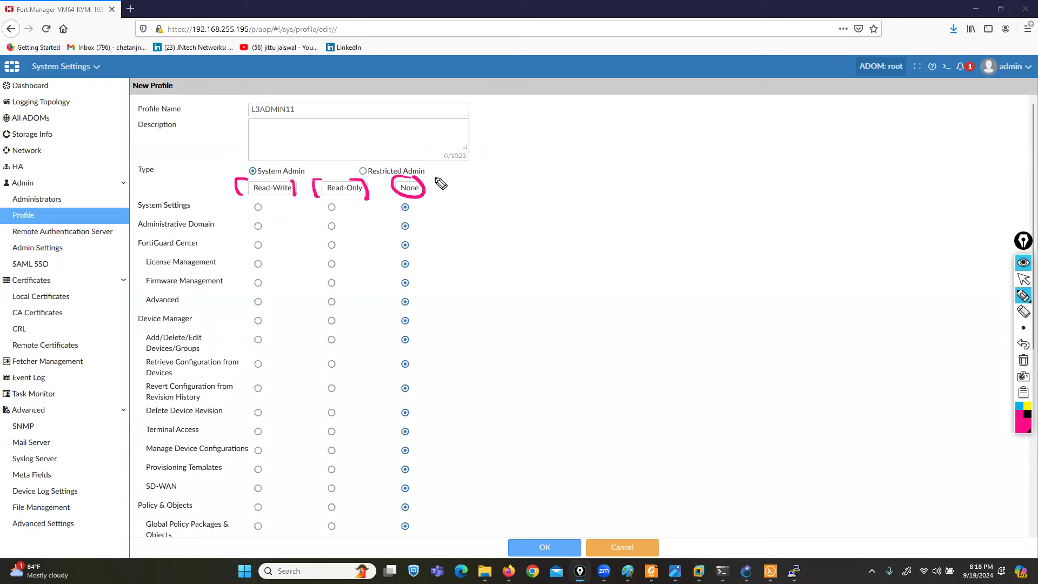
click(1023, 360)
click(1019, 281)
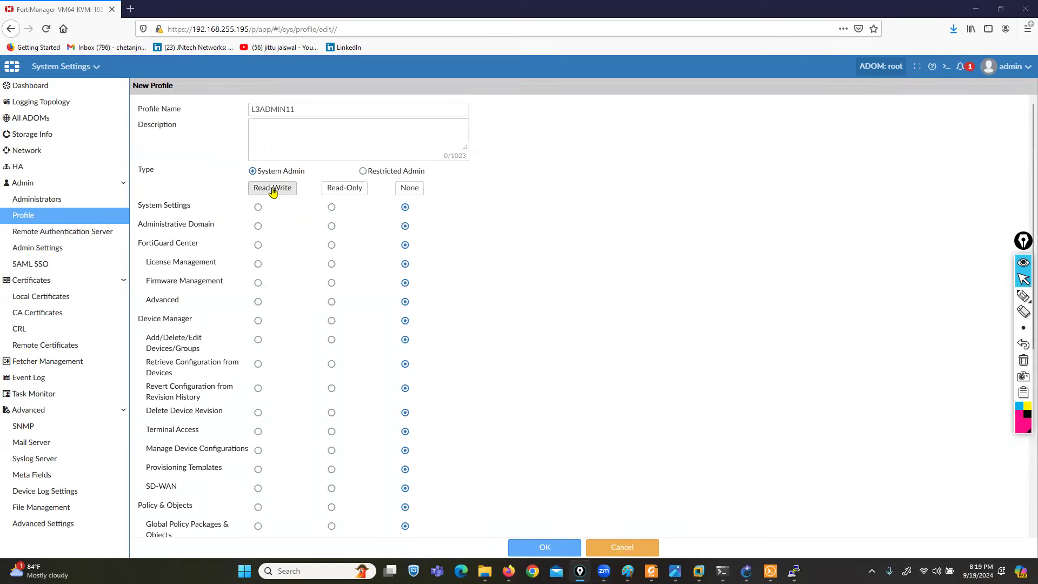
- Grant Read-Write on every permission and save the L3ADMIN11 profile
click(272, 189)
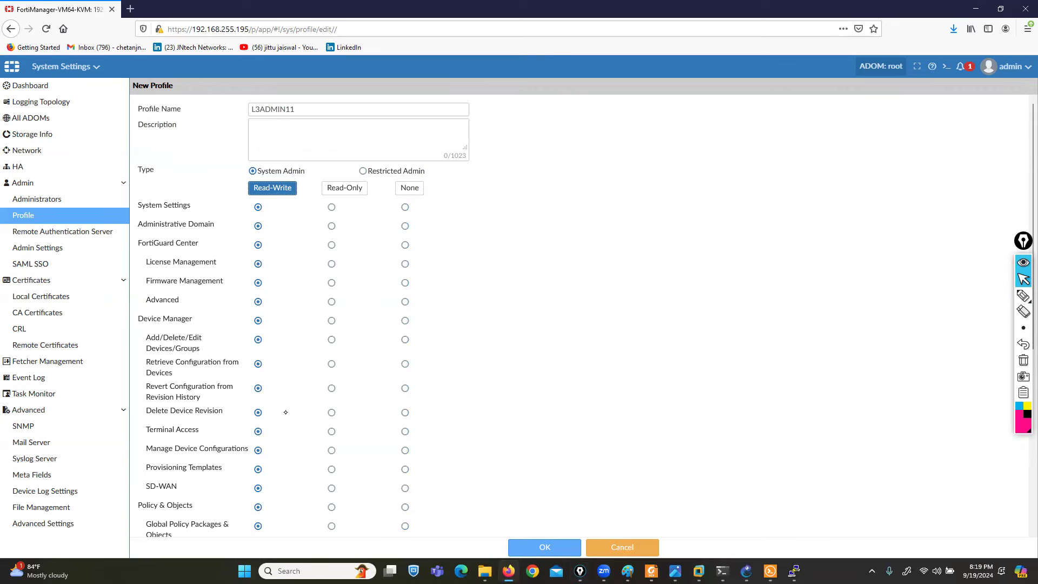
scroll(286, 412, down, 6)
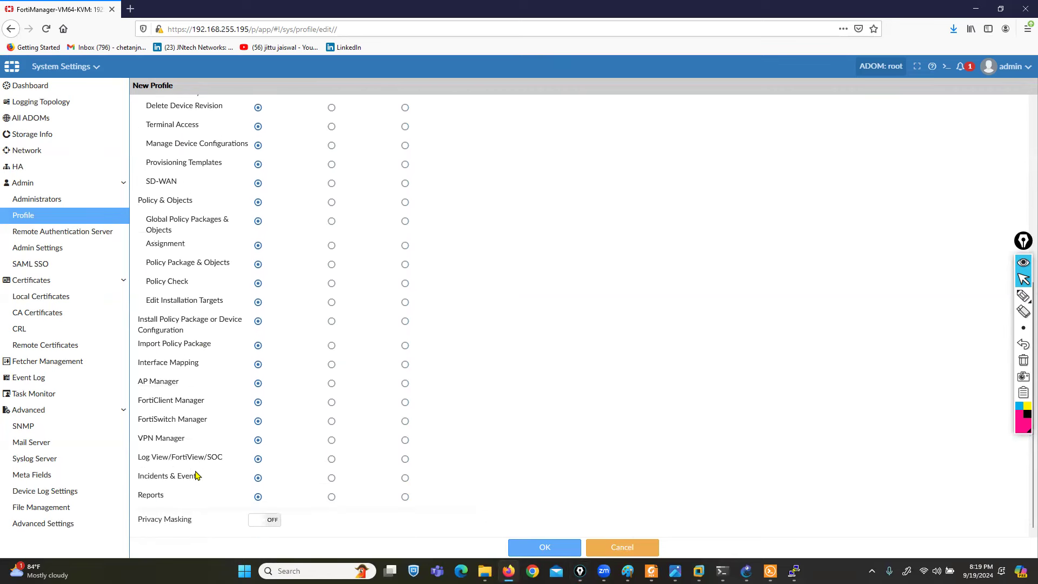
scroll(197, 476, up, 3)
click(523, 551)
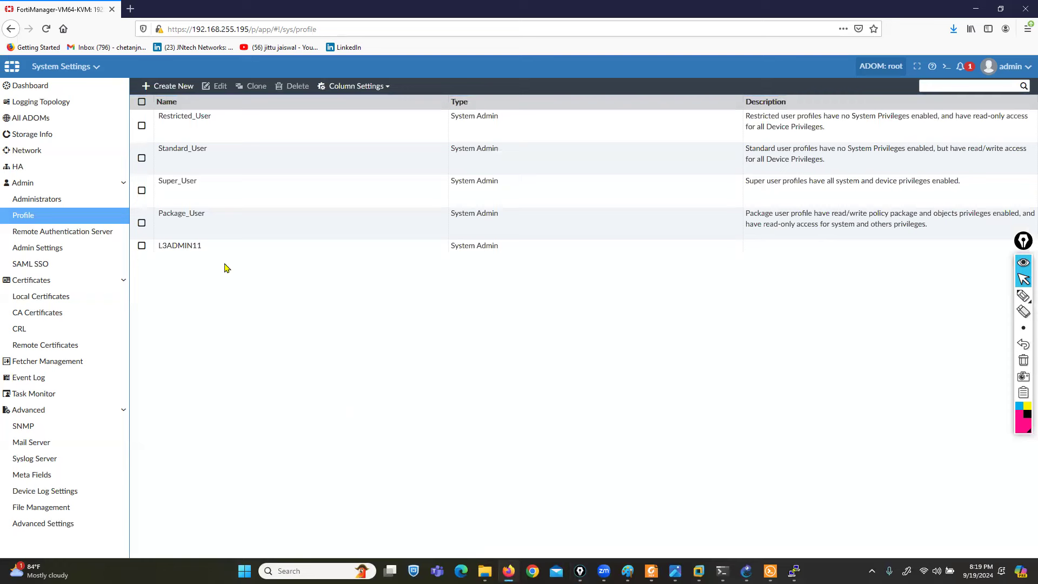
- Select the new L3ADMIN11 profile, then start a new administrator named admin1
click(204, 250)
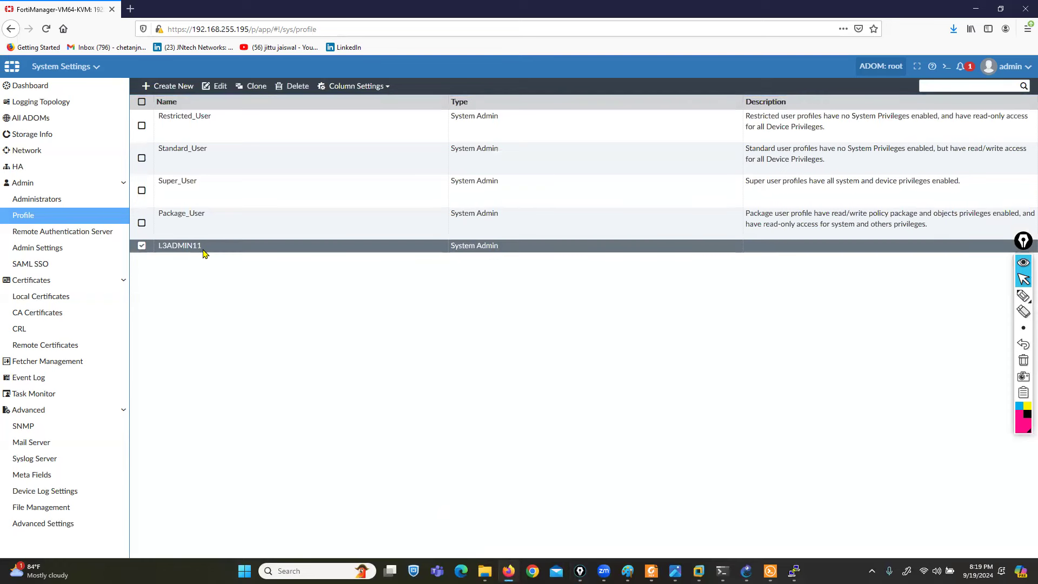
click(48, 200)
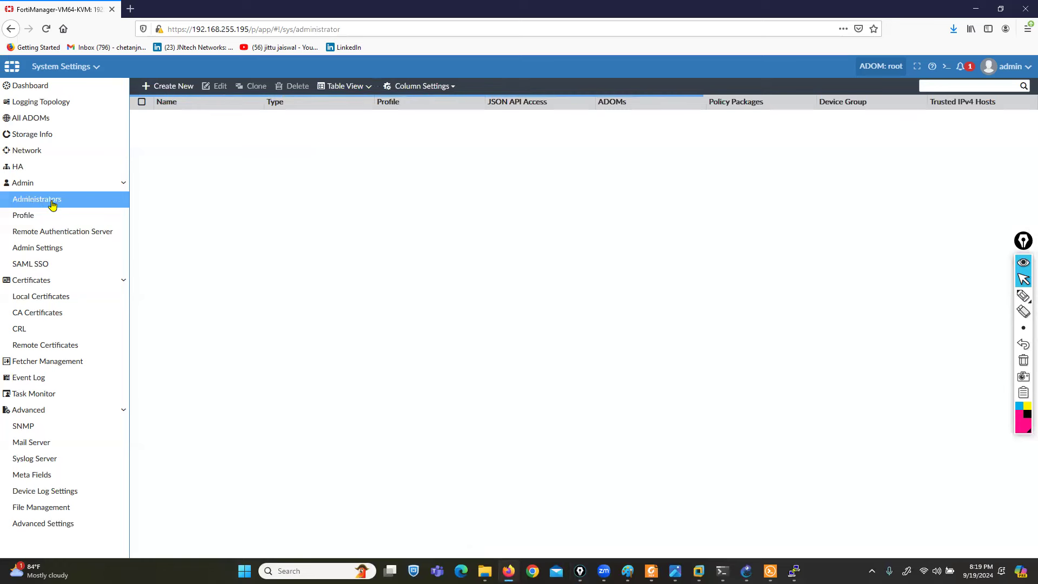
click(179, 86)
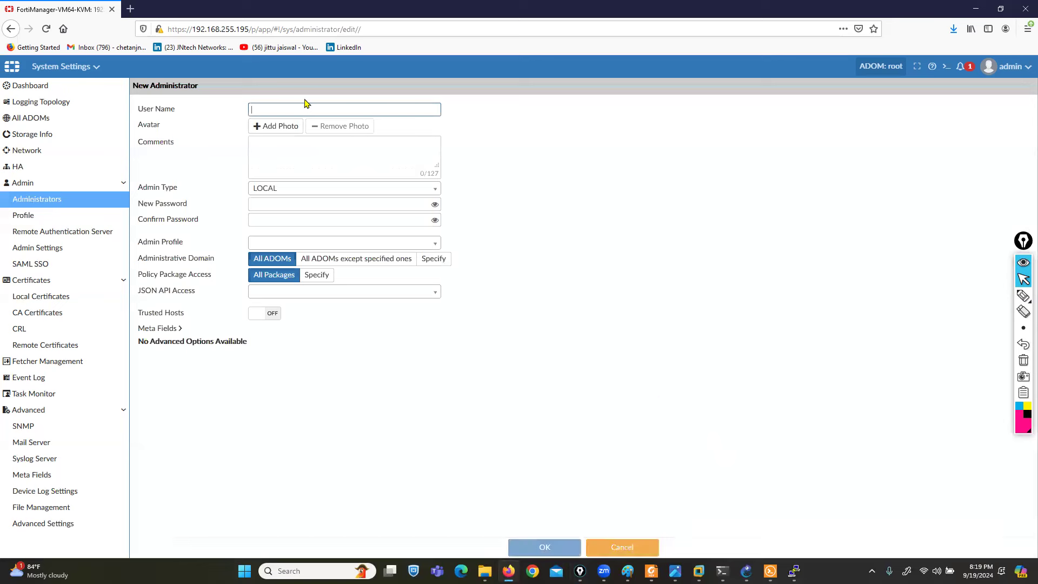
text(A)
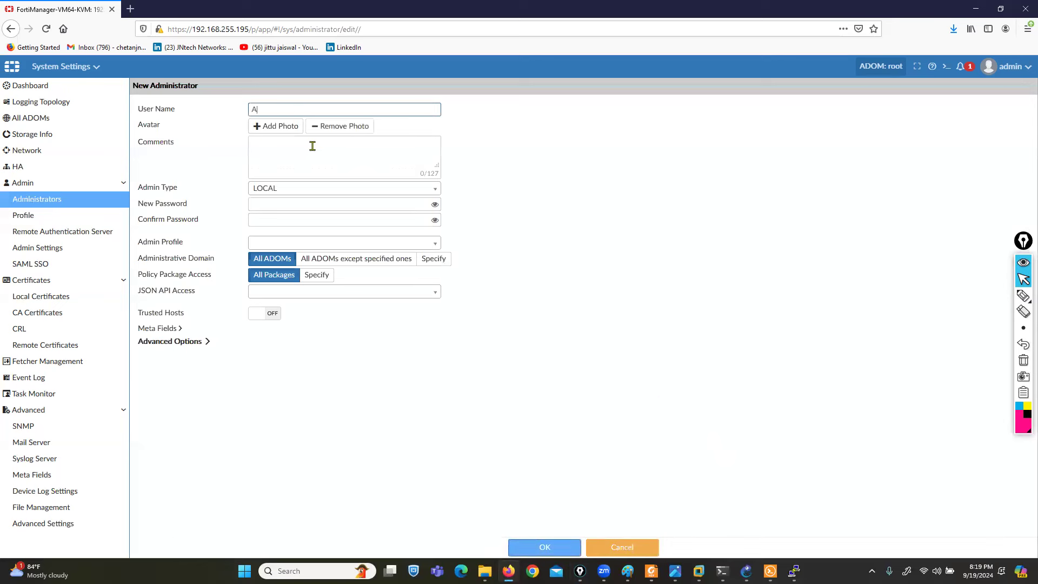
key(BackSpace)
text(admin1)
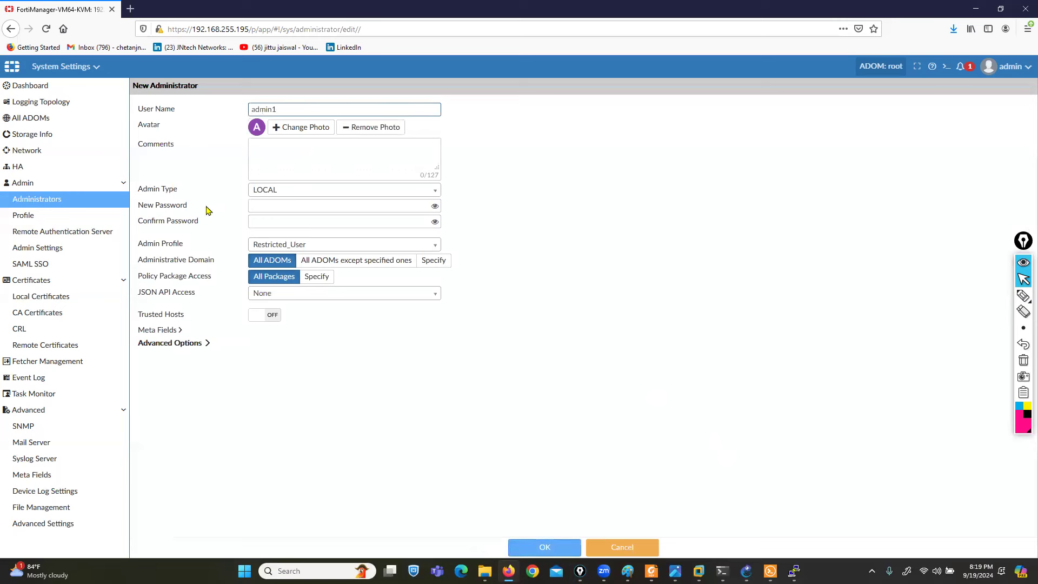
- Show the Admin Type options, with LOCAL highlighted
drag(139, 194, 267, 194)
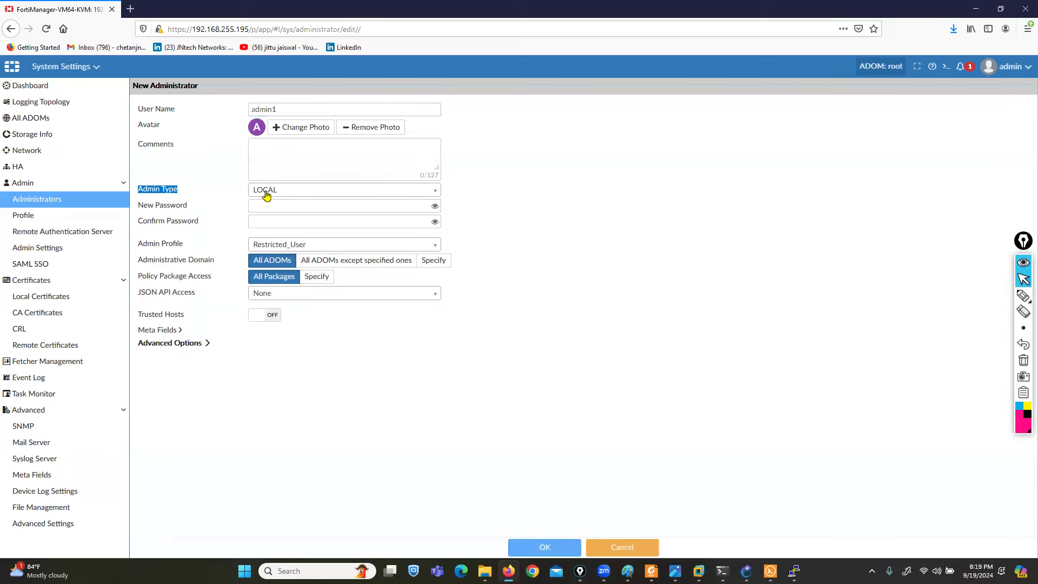
click(266, 194)
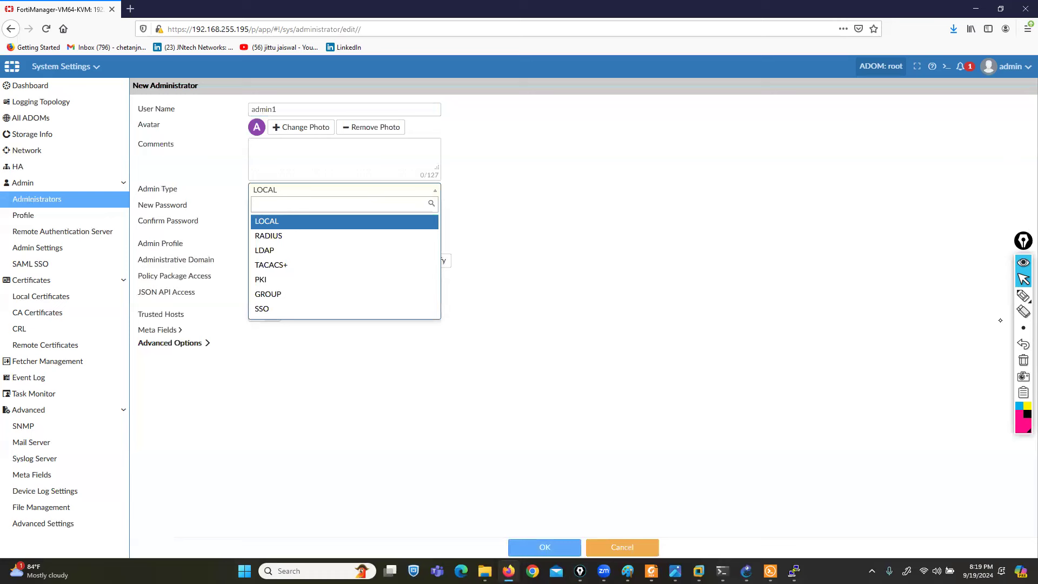
click(1023, 295)
mouse_move(274, 214)
mouse_down()
mouse_move(289, 211)
mouse_move(289, 226)
mouse_move(253, 227)
mouse_up()
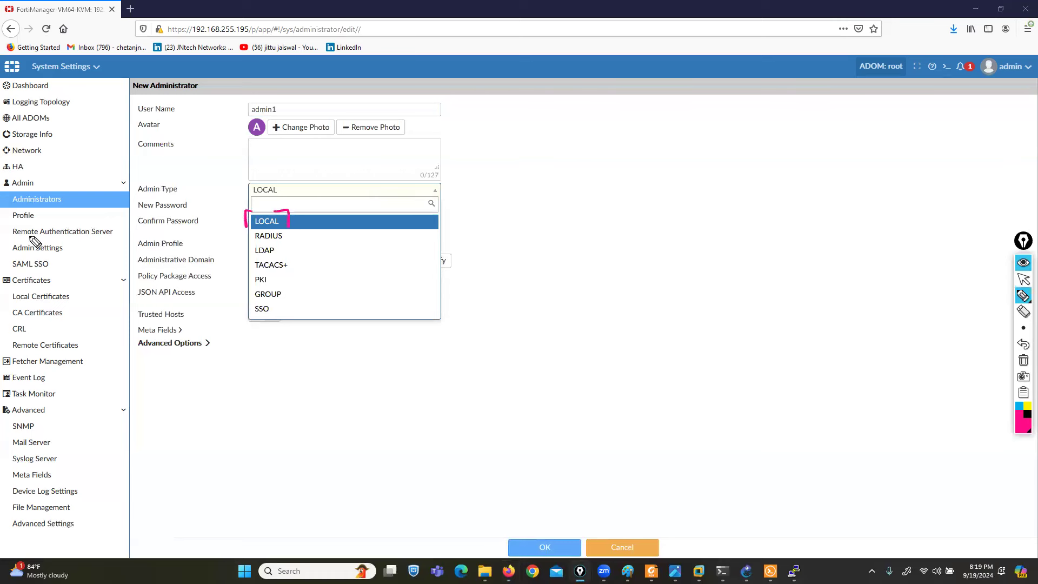
mouse_move(34, 220)
mouse_down()
mouse_move(3, 229)
mouse_move(27, 249)
mouse_move(130, 241)
mouse_move(76, 220)
mouse_move(43, 222)
mouse_up()
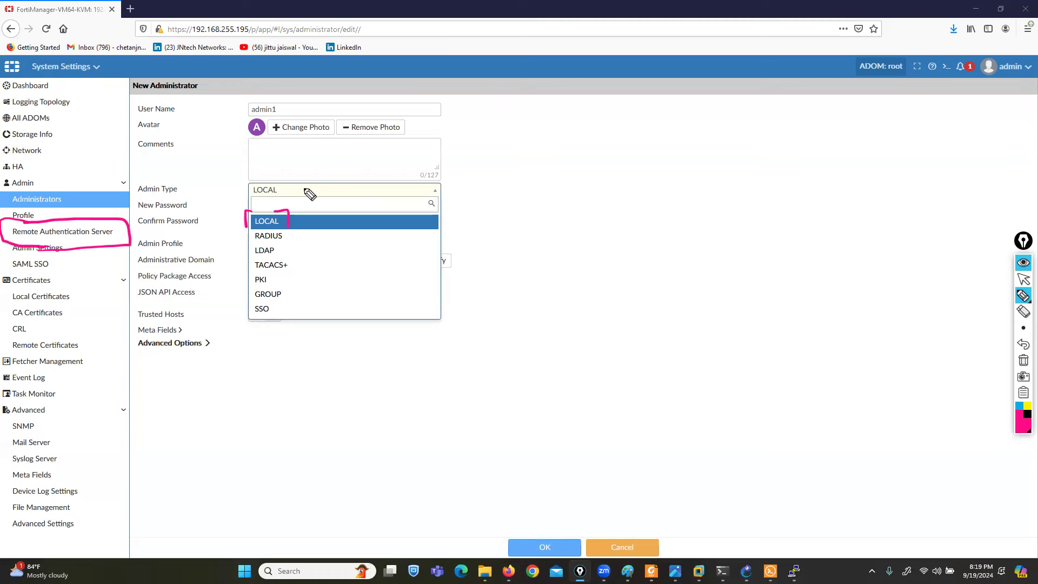
- Keep admin1 as a LOCAL administrator and enter and confirm its password
click(1021, 298)
click(1024, 279)
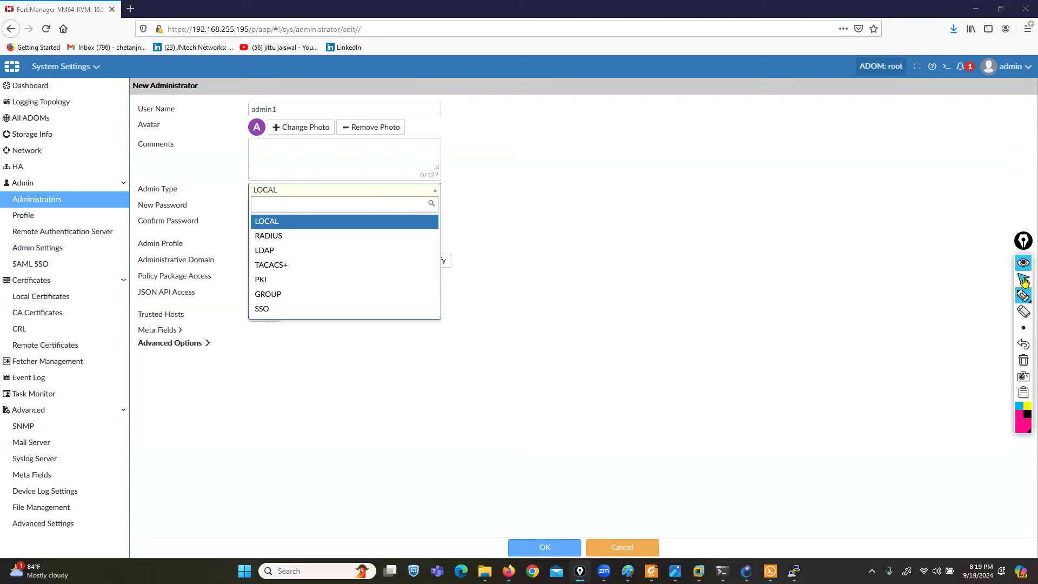
click(309, 222)
click(292, 204)
text(•••)
key(Tab)
key(Tab)
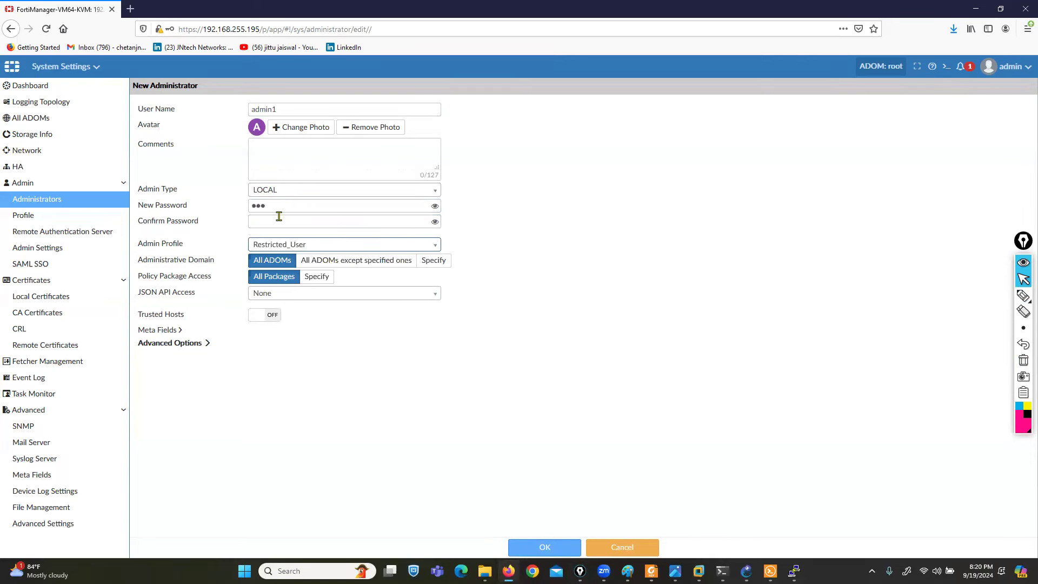
click(279, 216)
text(•••)
- Assign the Standard_User admin profile to admin1
click(557, 222)
drag(137, 245, 180, 246)
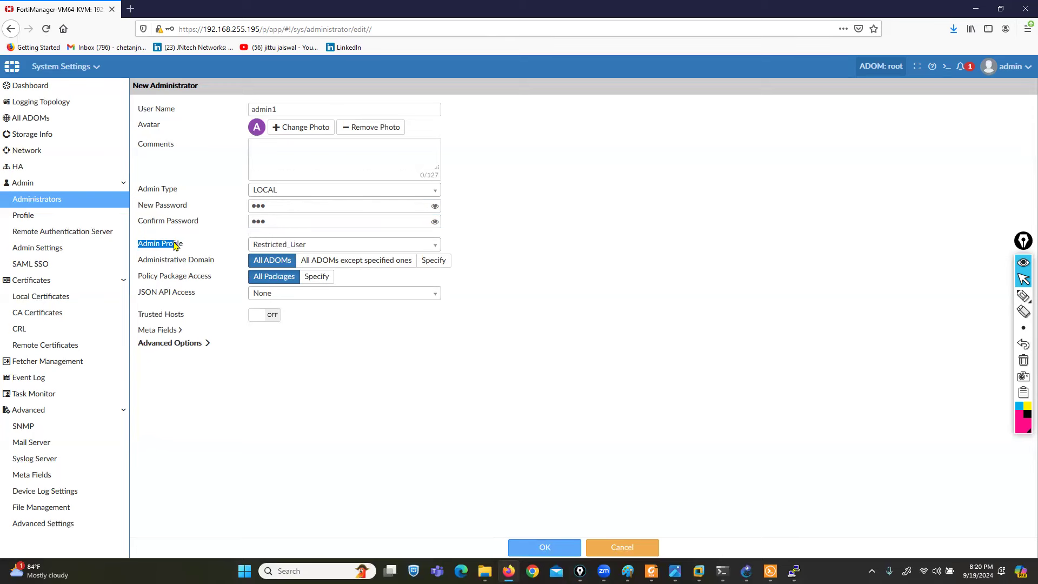
click(358, 250)
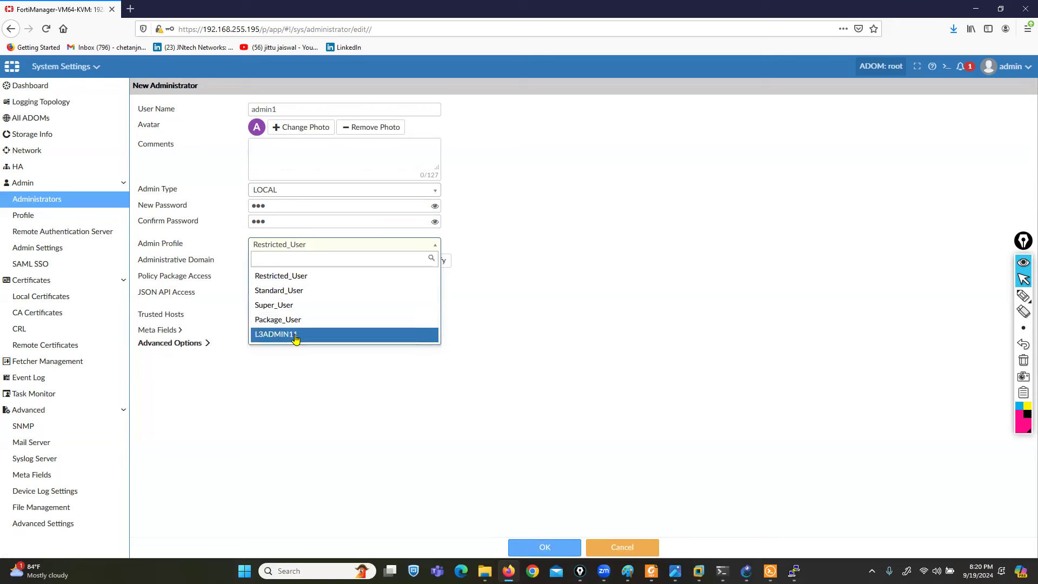
click(280, 295)
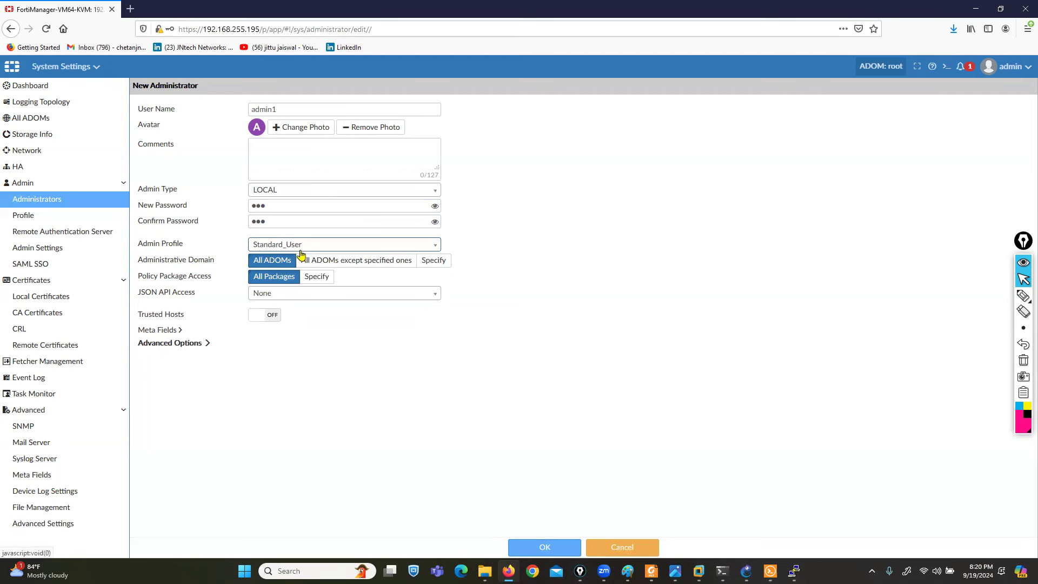
drag(279, 109, 253, 110)
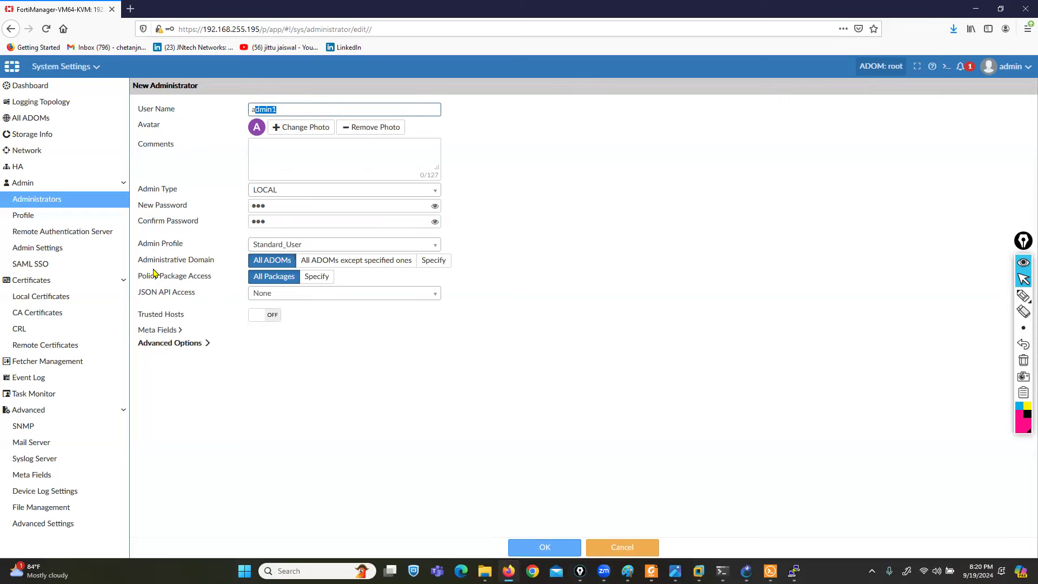
drag(138, 264, 208, 264)
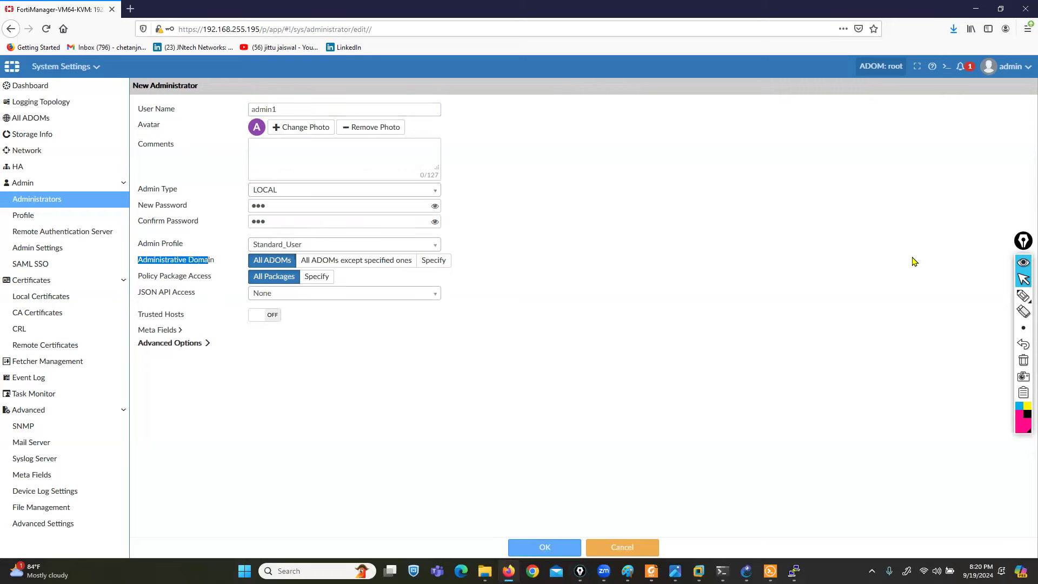
click(1023, 295)
drag(206, 203, 250, 241)
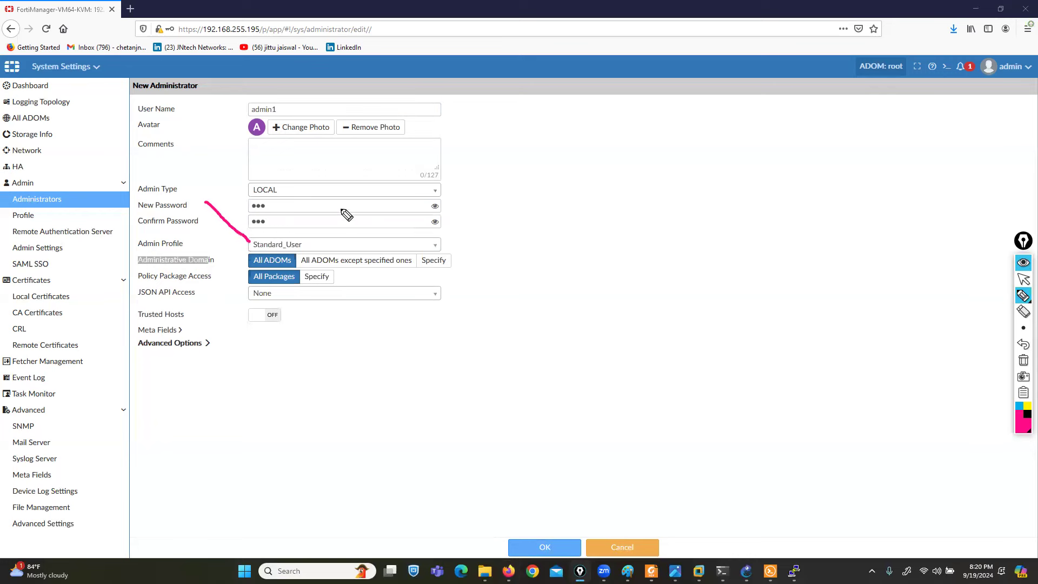
mouse_move(341, 182)
mouse_down()
mouse_move(350, 245)
mouse_move(383, 227)
mouse_up()
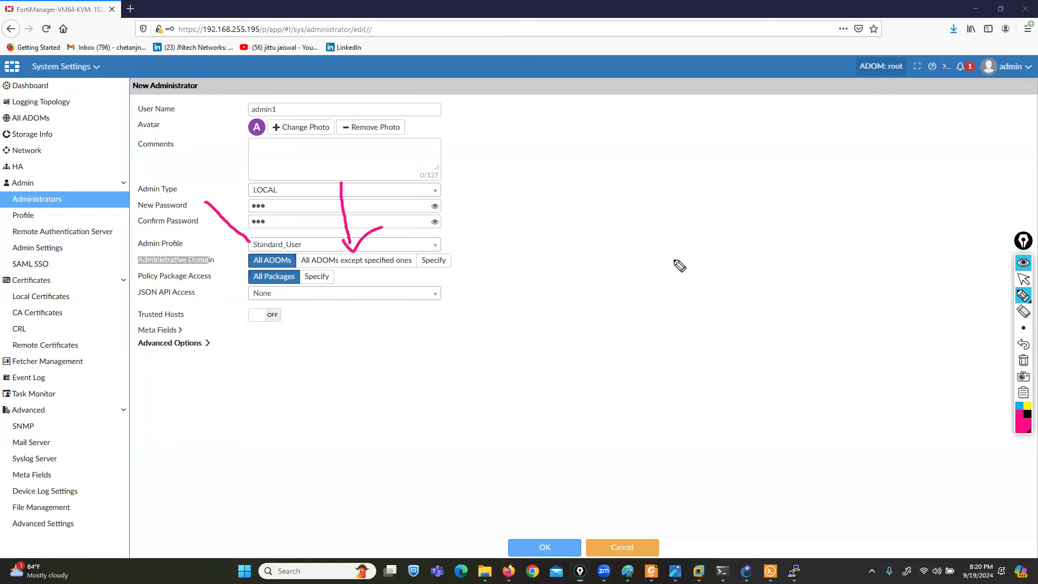
click(1022, 279)
- Look at the Specify ADOM list, then leave admin1 with access to All ADOMs
click(434, 260)
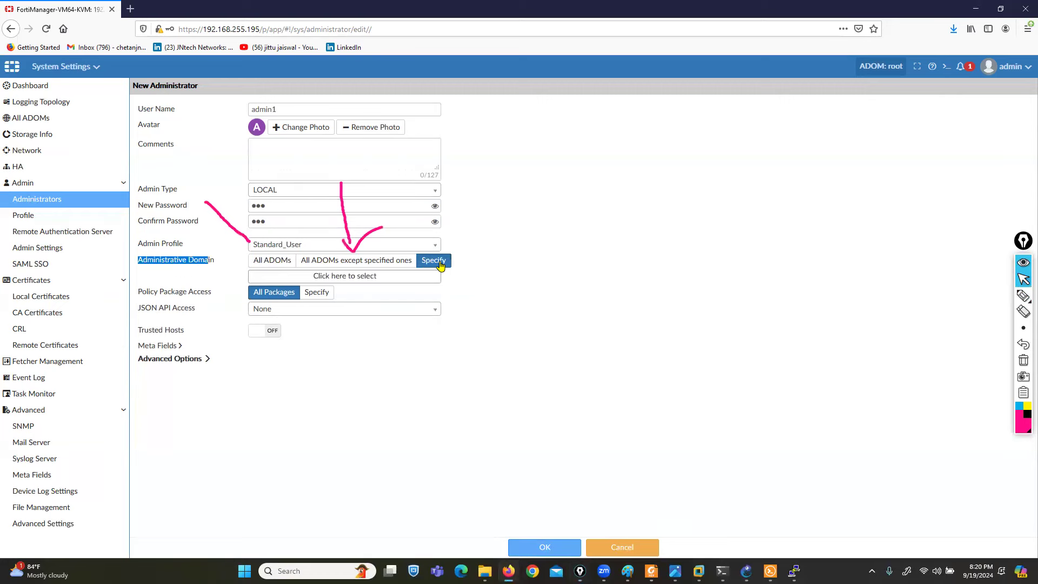
click(366, 276)
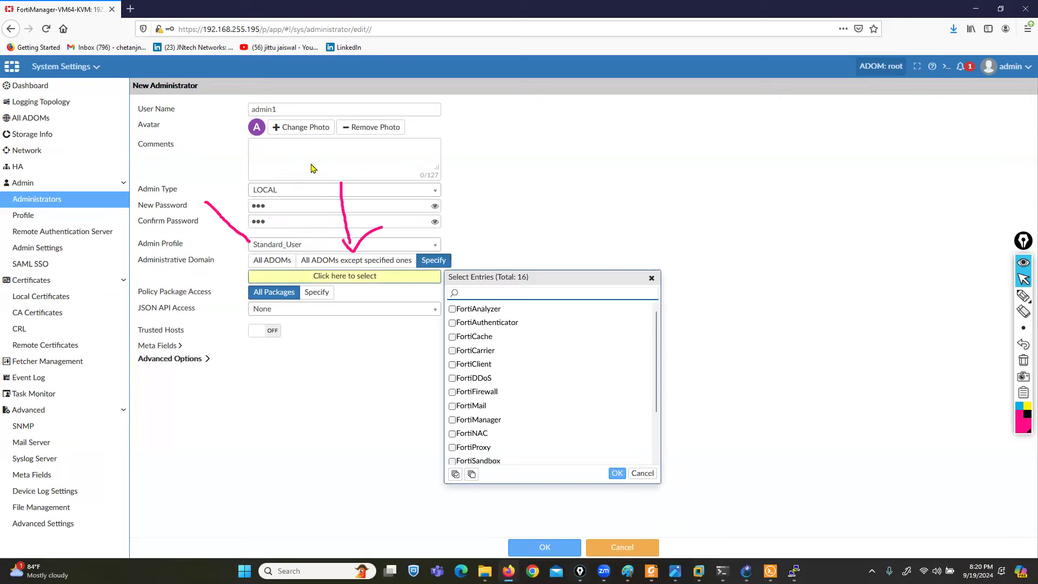
double_click(279, 113)
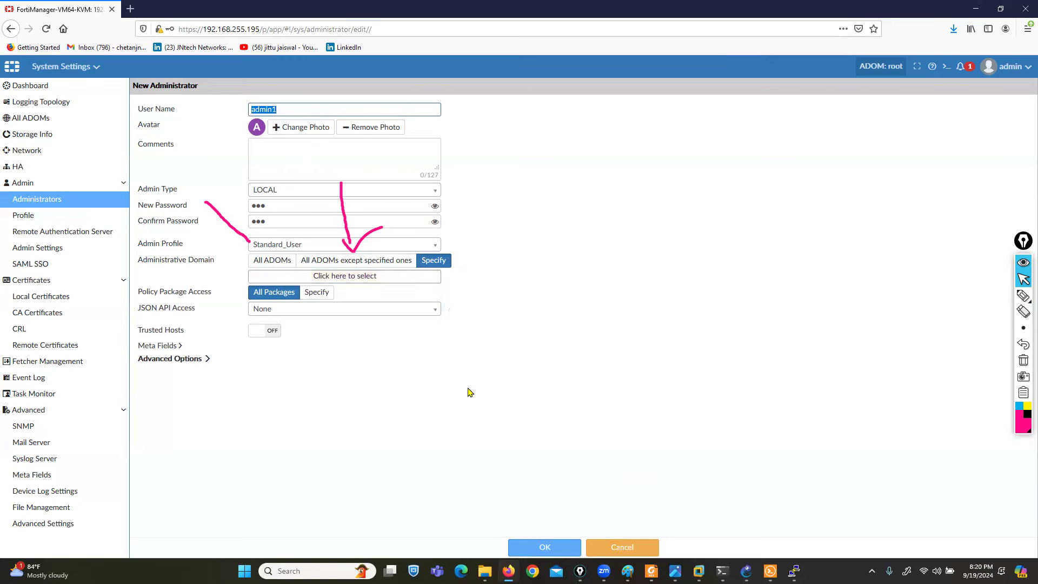
click(372, 278)
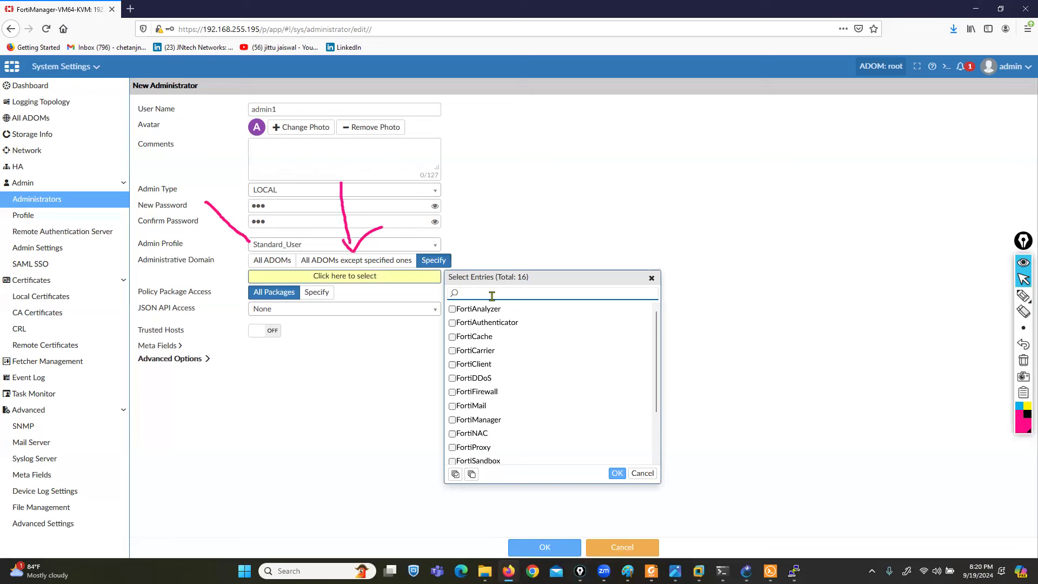
click(642, 473)
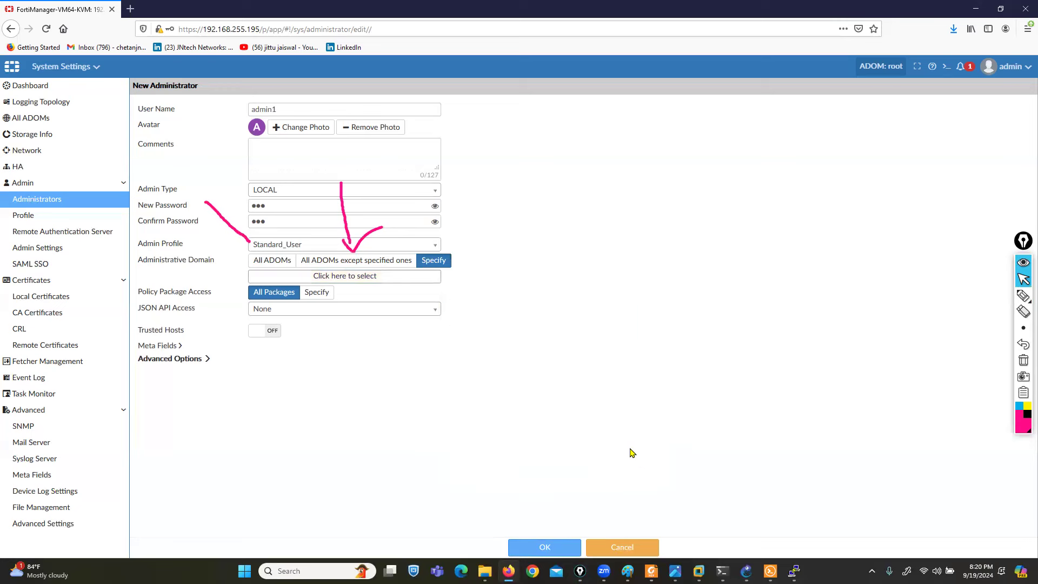
click(277, 261)
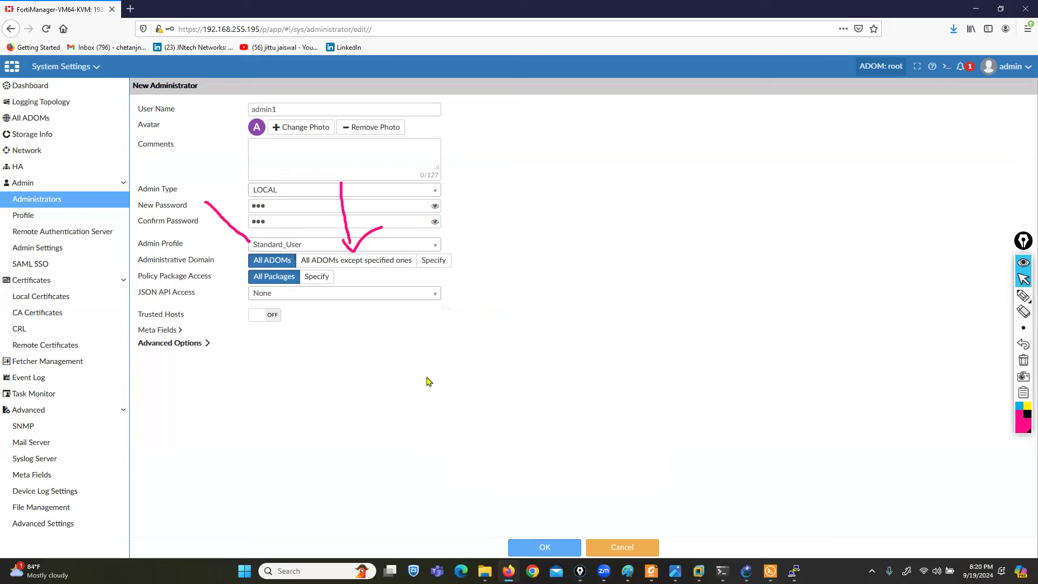
drag(137, 279, 213, 281)
- Save admin1, accepting the short password warning
click(544, 547)
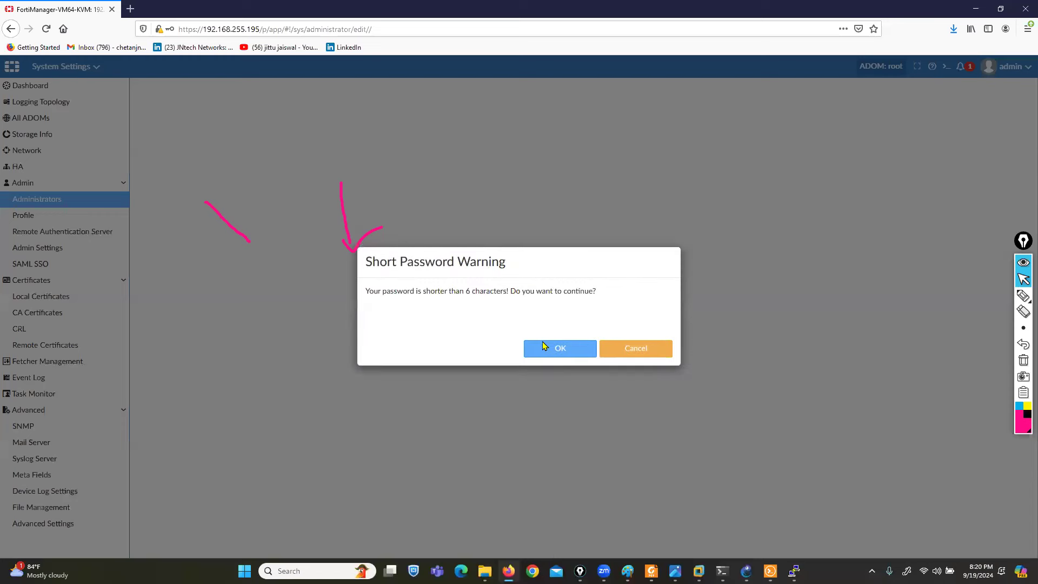
click(545, 347)
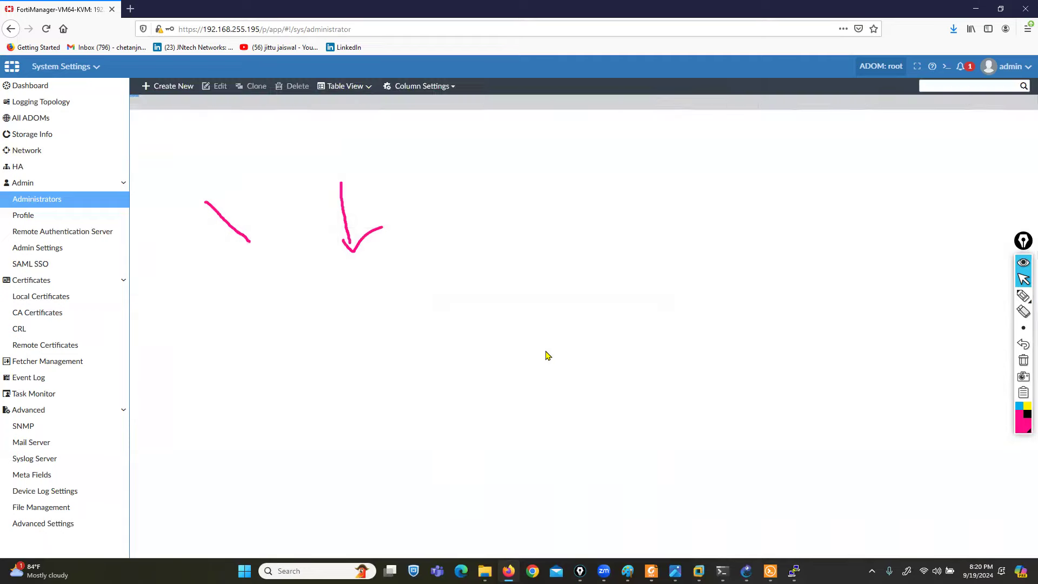
click(1023, 361)
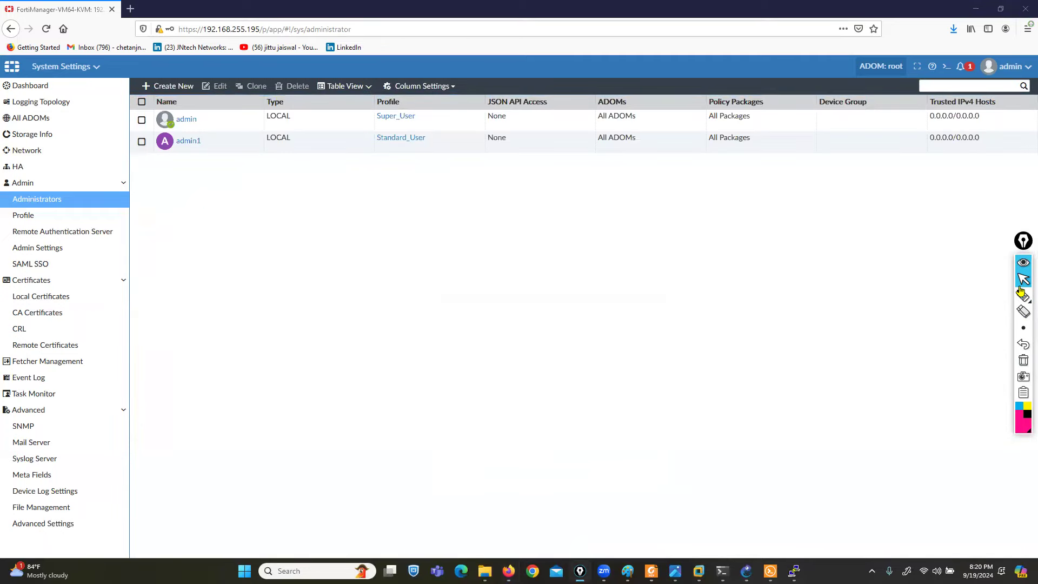
click(1006, 74)
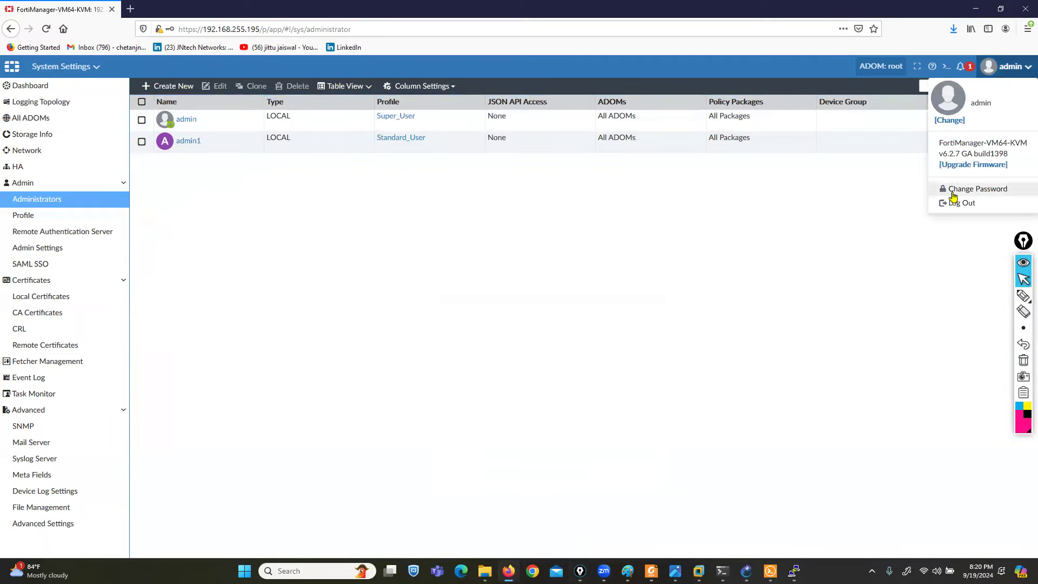
click(955, 203)
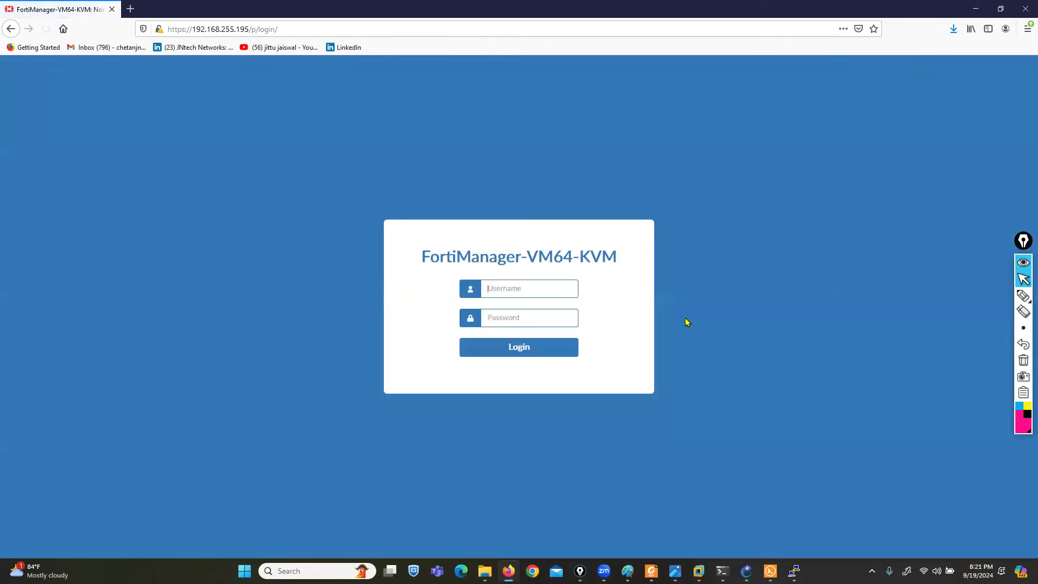
text(admin)
text(a)
key(Return)
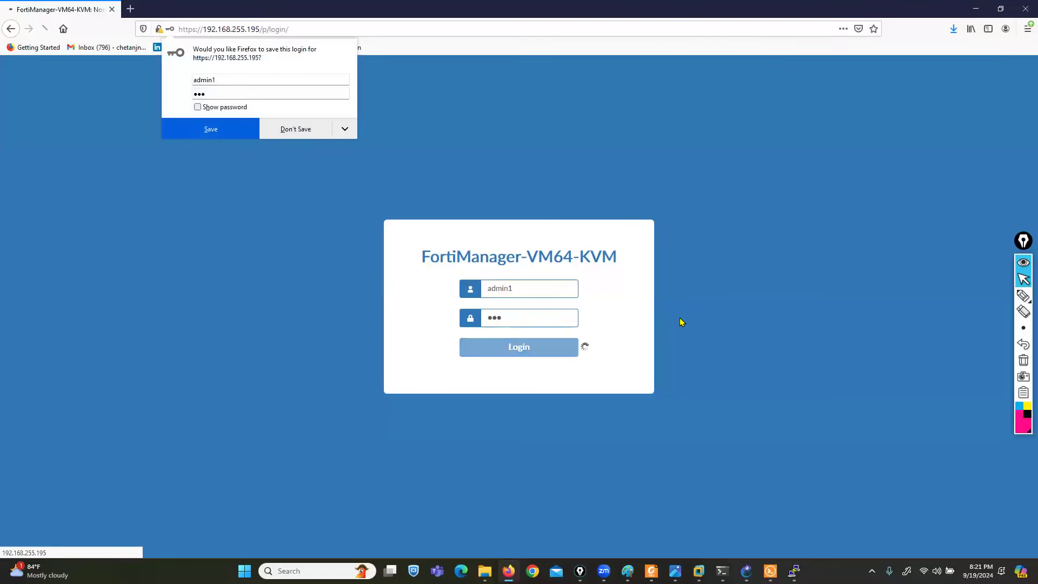
click(305, 137)
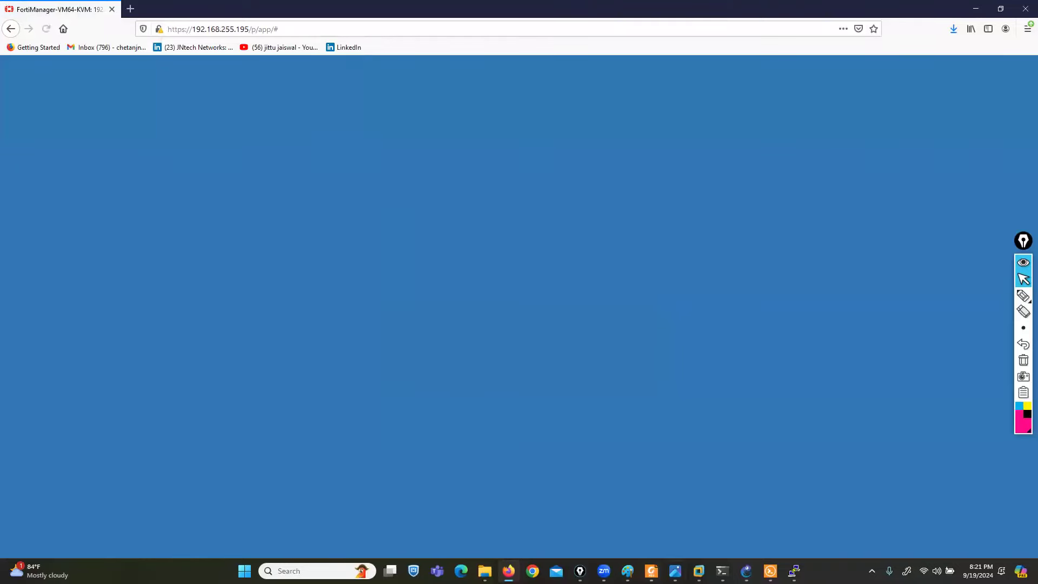
mouse_move(676, 568)
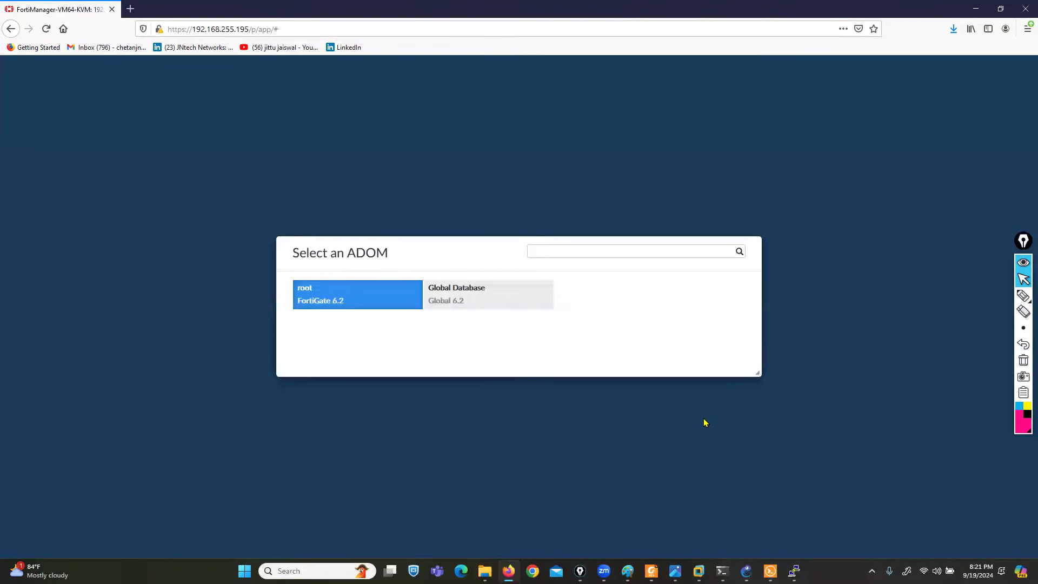
click(339, 301)
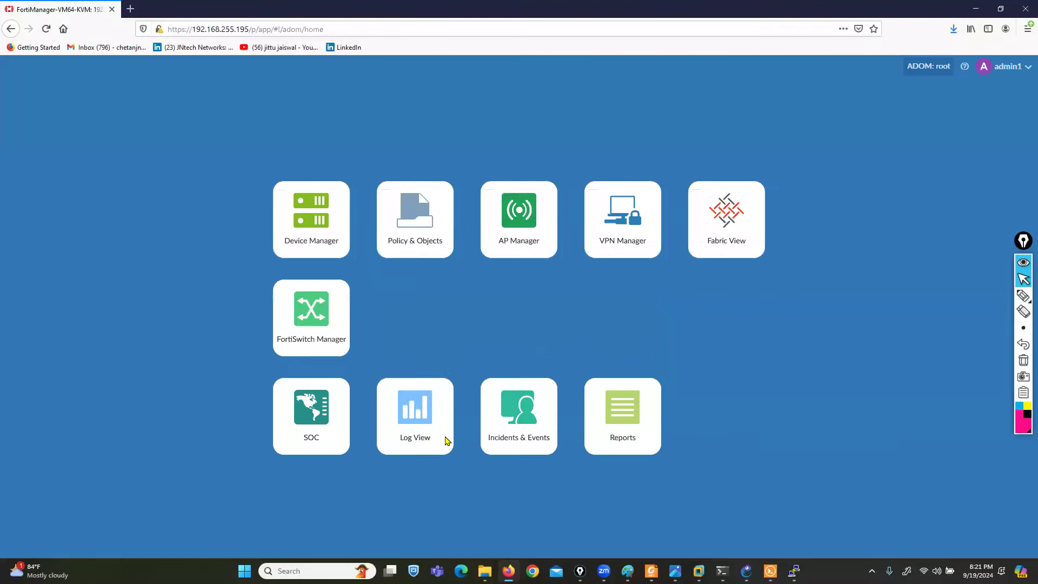
click(1003, 297)
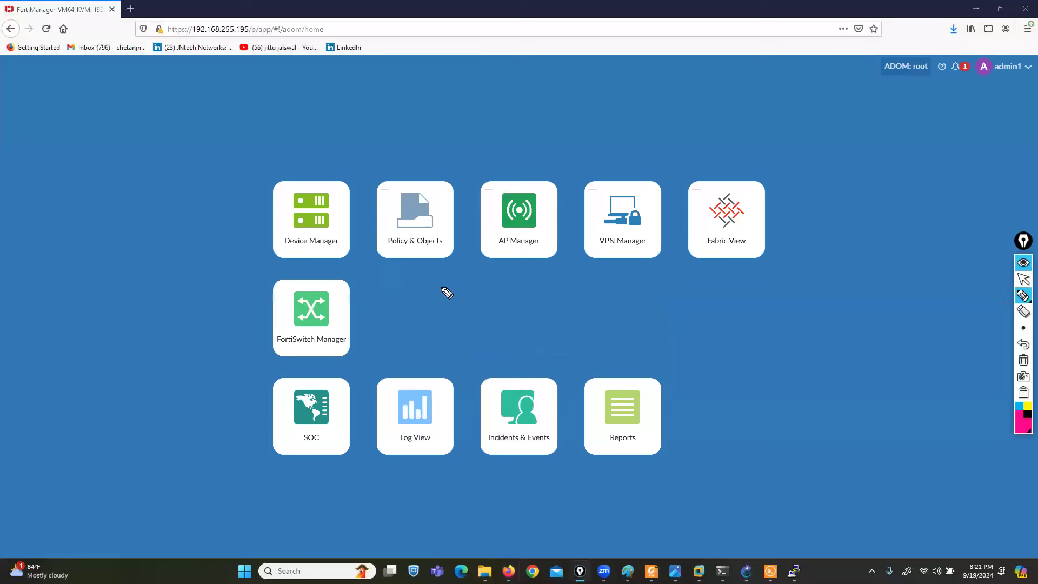
mouse_move(443, 270)
mouse_down()
mouse_move(367, 271)
mouse_move(359, 348)
mouse_move(450, 372)
mouse_move(521, 308)
mouse_move(468, 267)
mouse_move(422, 268)
mouse_up()
click(1023, 279)
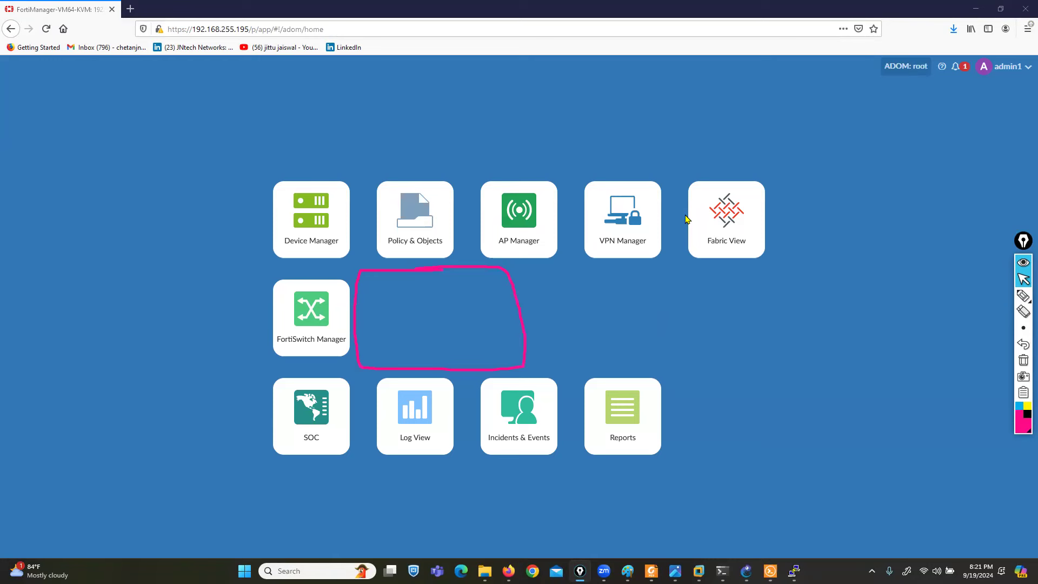
click(305, 232)
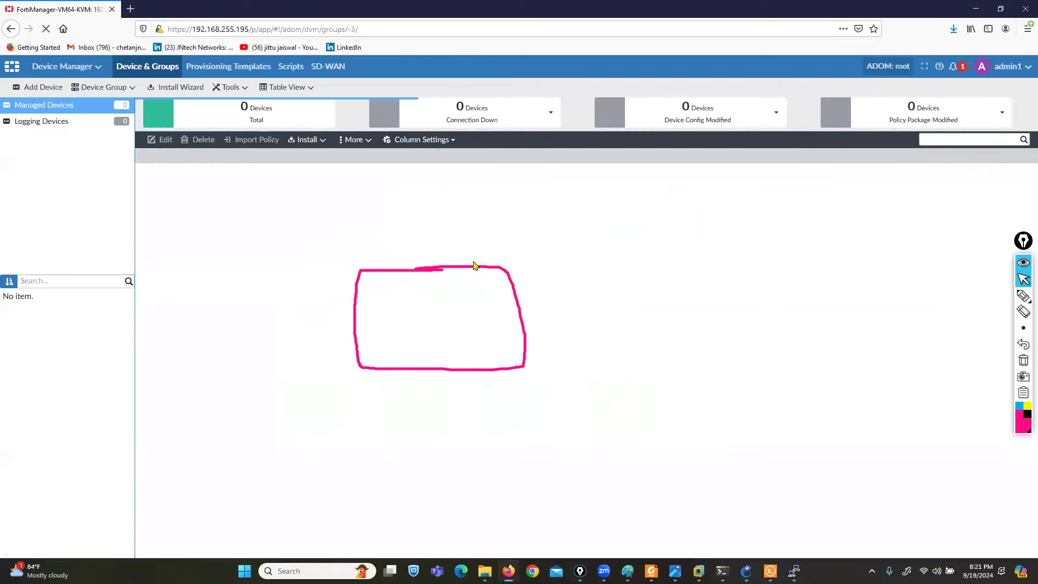
- Open Add Device in Device Manager as admin1 and cancel without adding anything
click(37, 87)
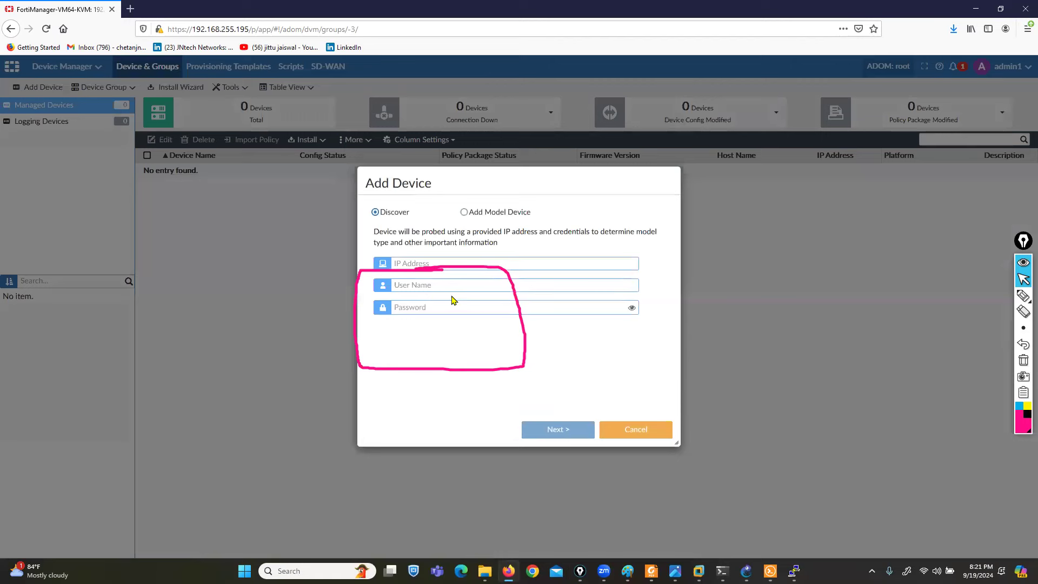
click(1024, 346)
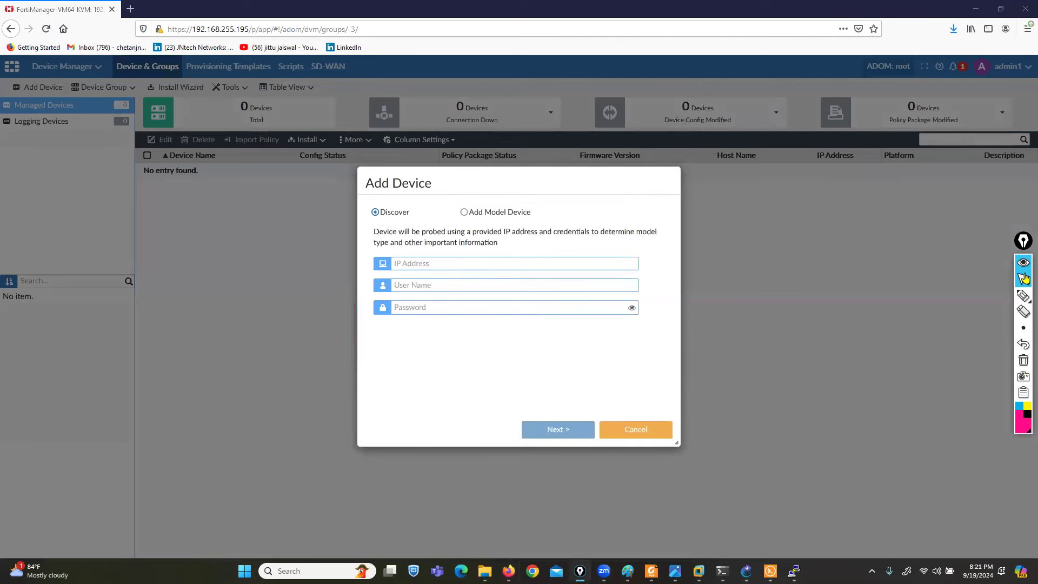
click(636, 429)
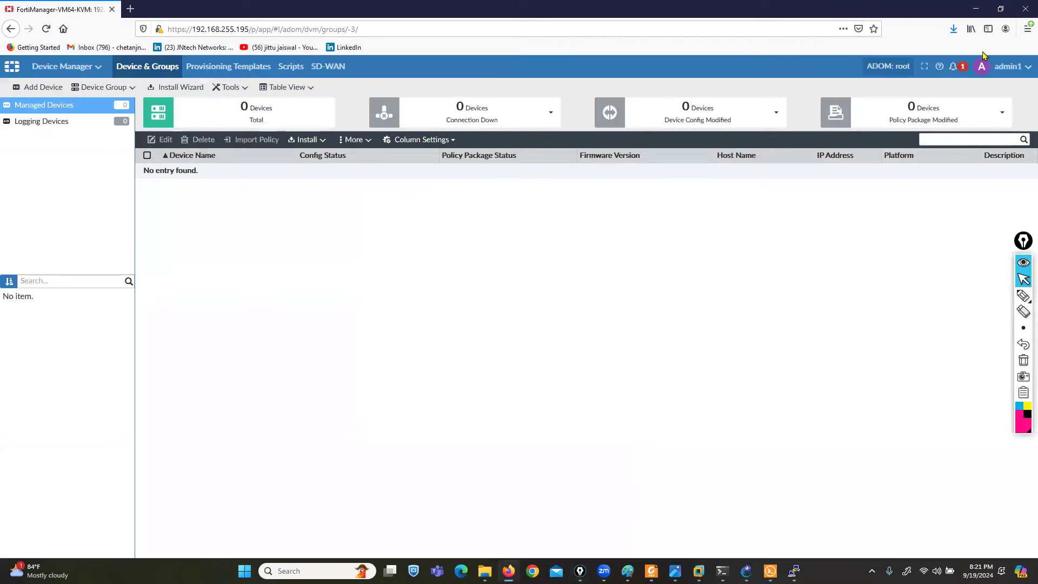
click(1008, 66)
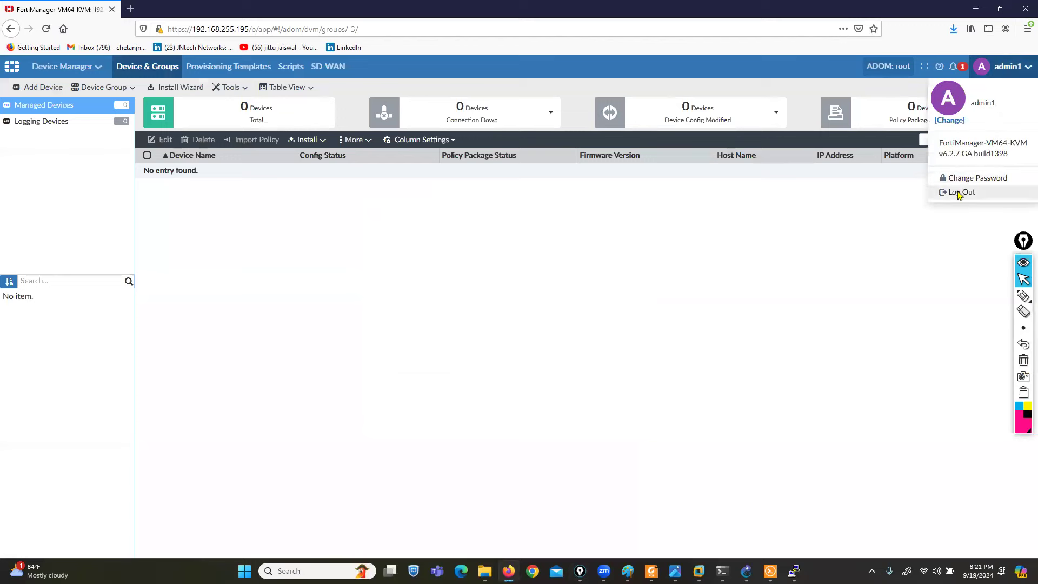
- Log out and sign back in as admin to the root ADOM
click(958, 192)
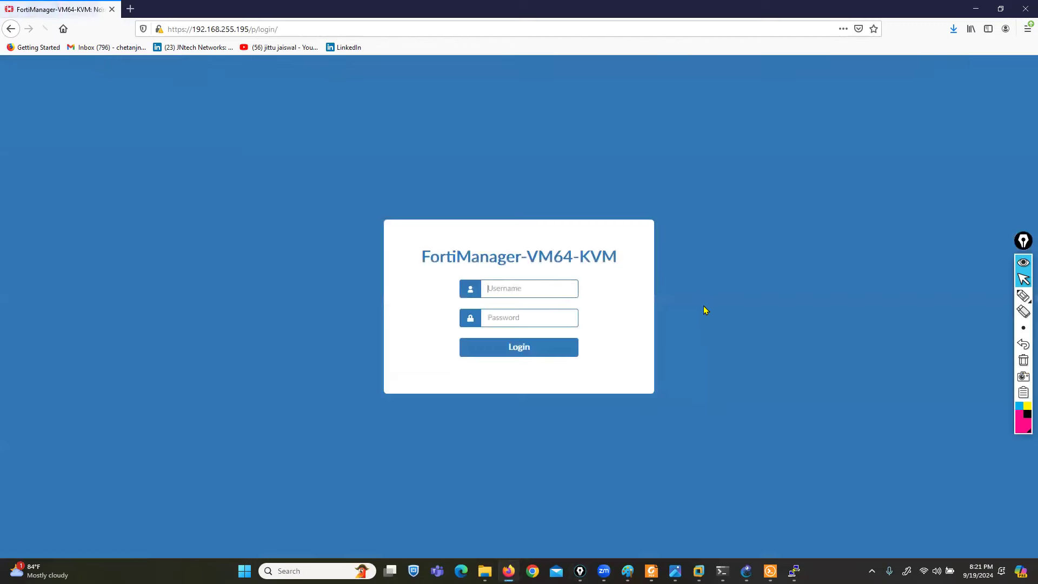
text(ad)
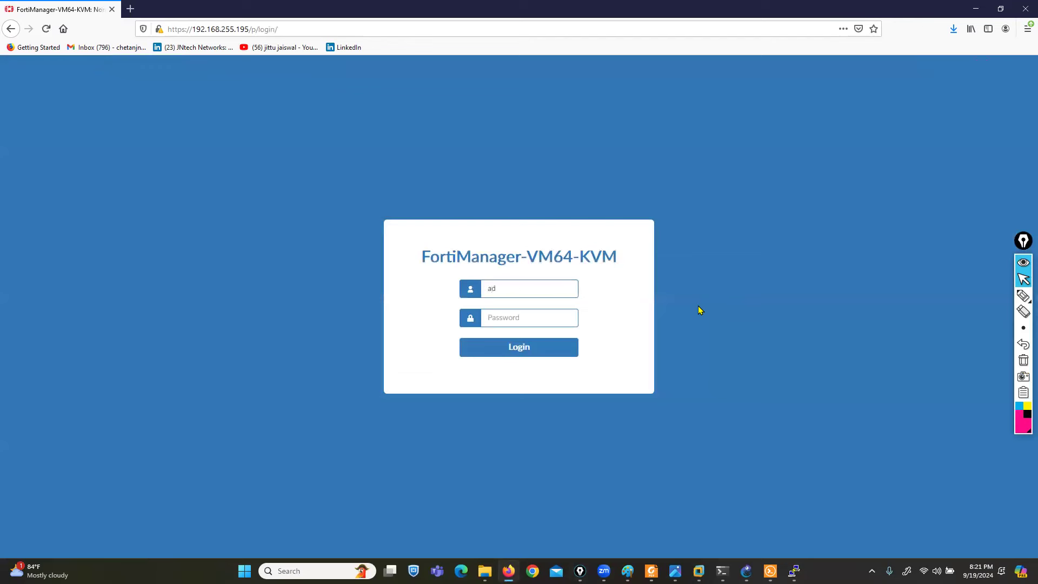
text(min••)
key(BackSpace)
key(BackSpace)
text(•••)
key(Return)
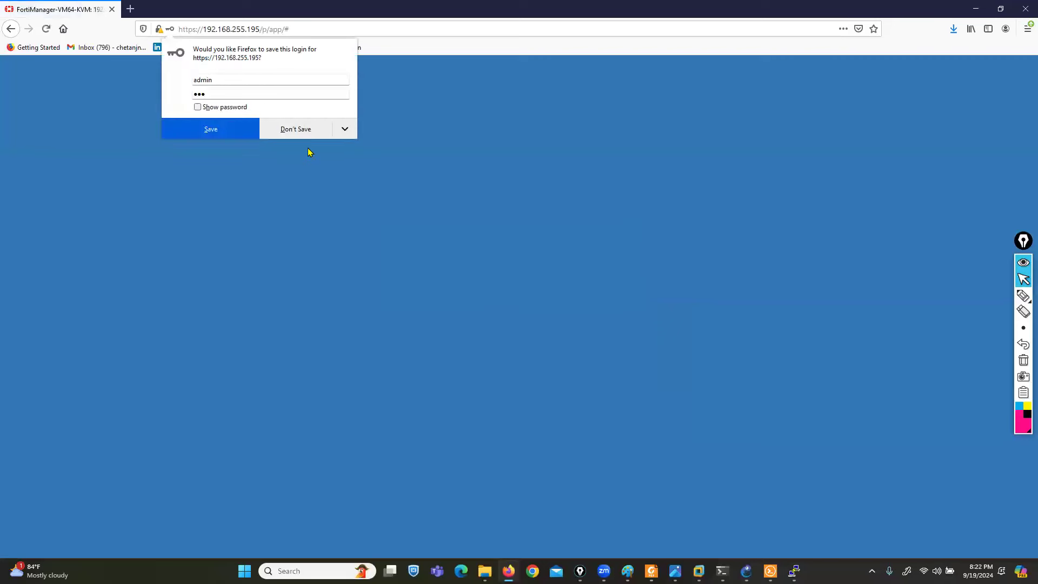
click(294, 133)
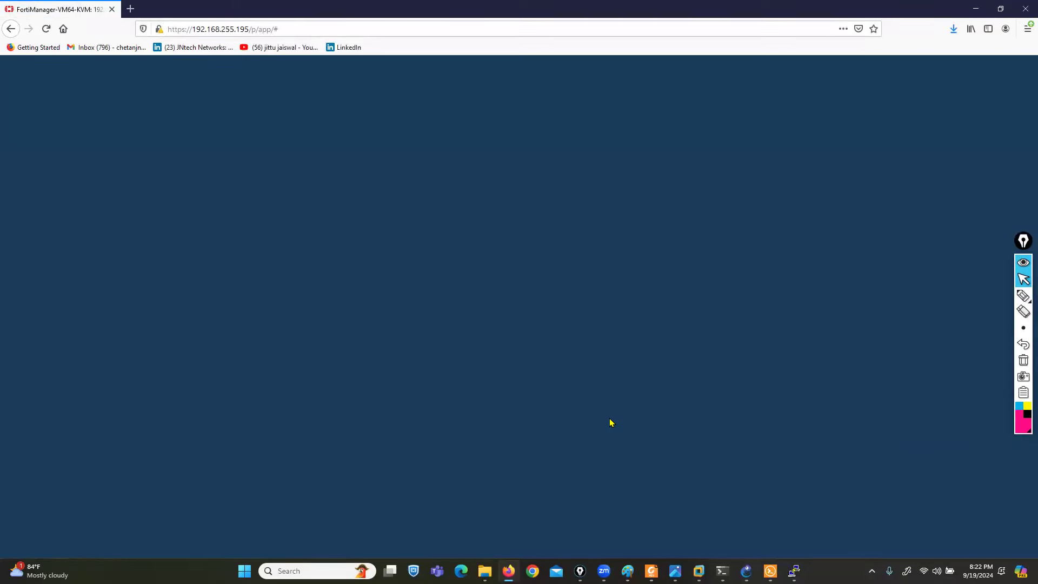
click(334, 300)
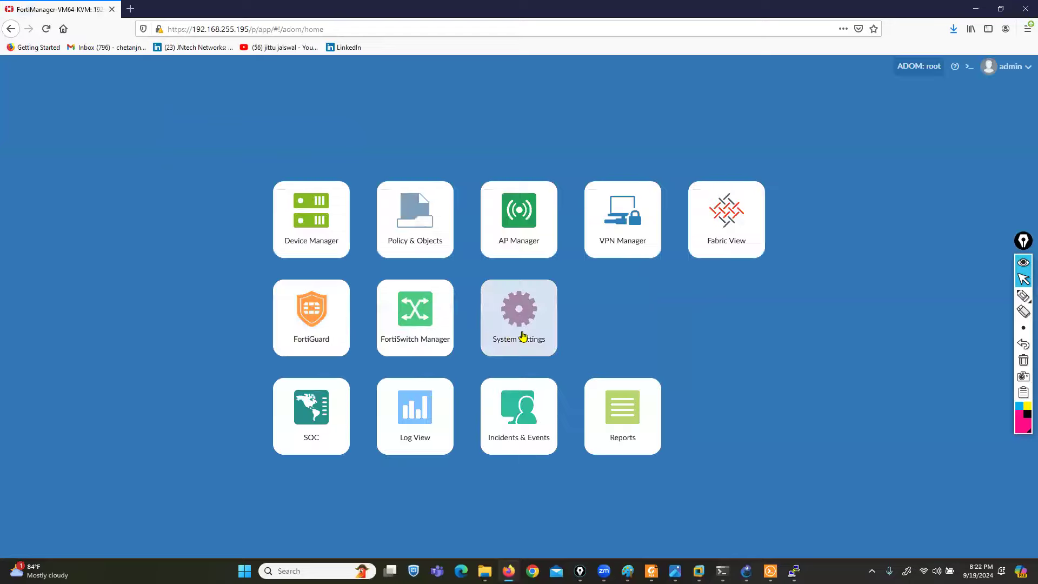
- In System Settings > Administrators, change admin1's profile to L3ADMIN11 and save
click(523, 332)
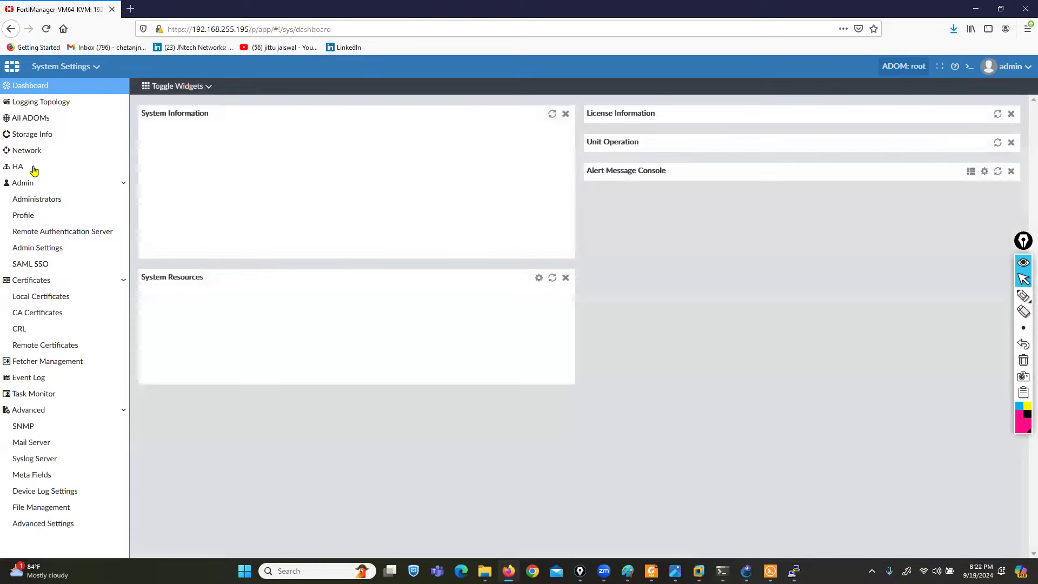
click(29, 208)
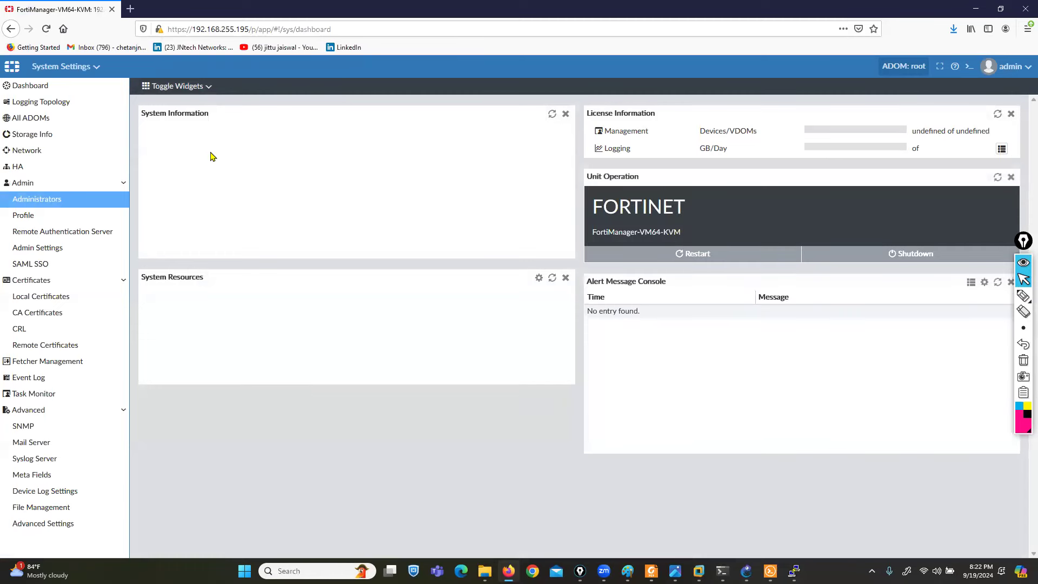
click(52, 206)
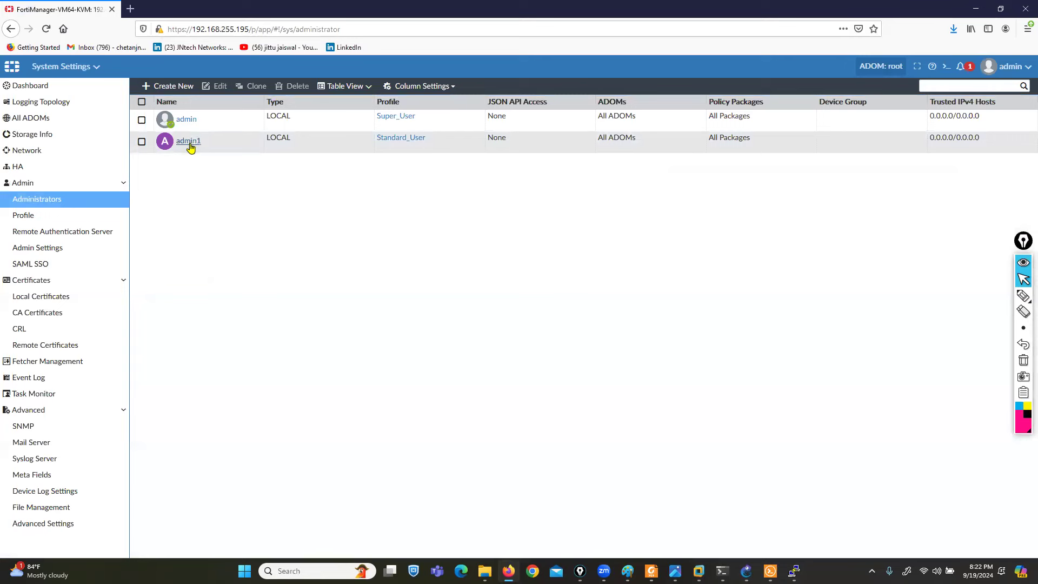
click(191, 143)
click(290, 216)
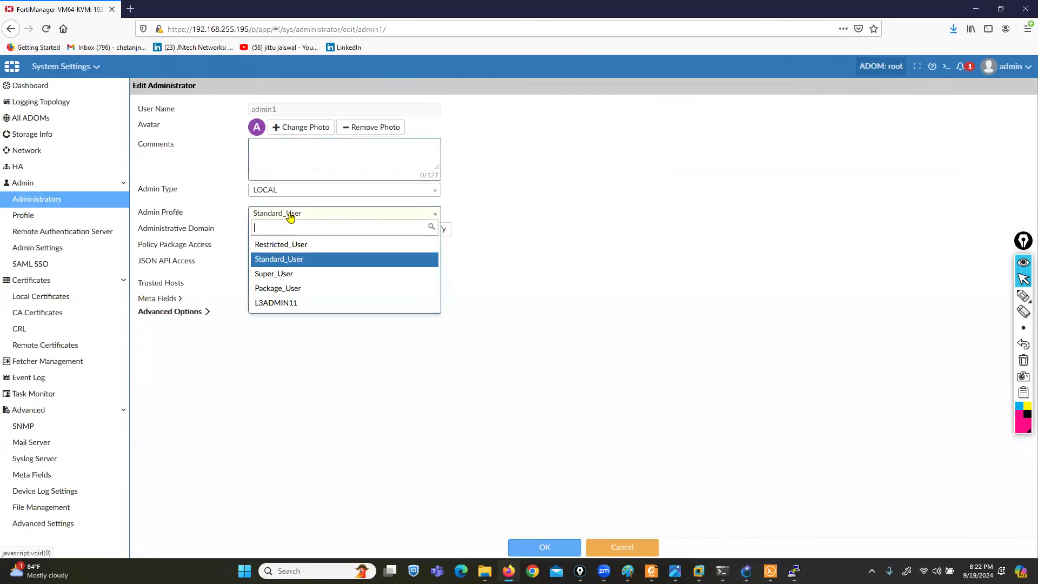
click(288, 304)
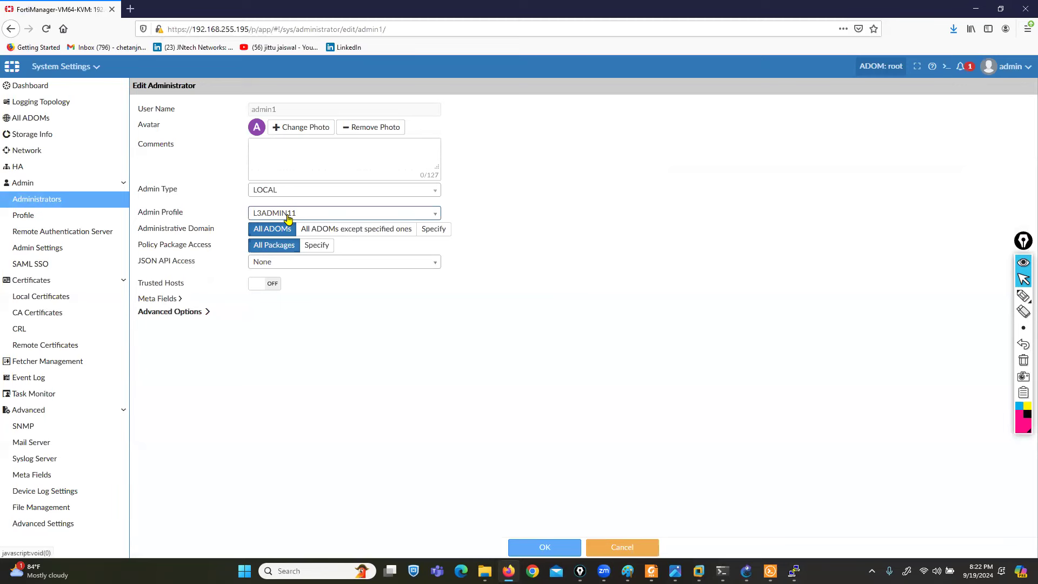
click(543, 547)
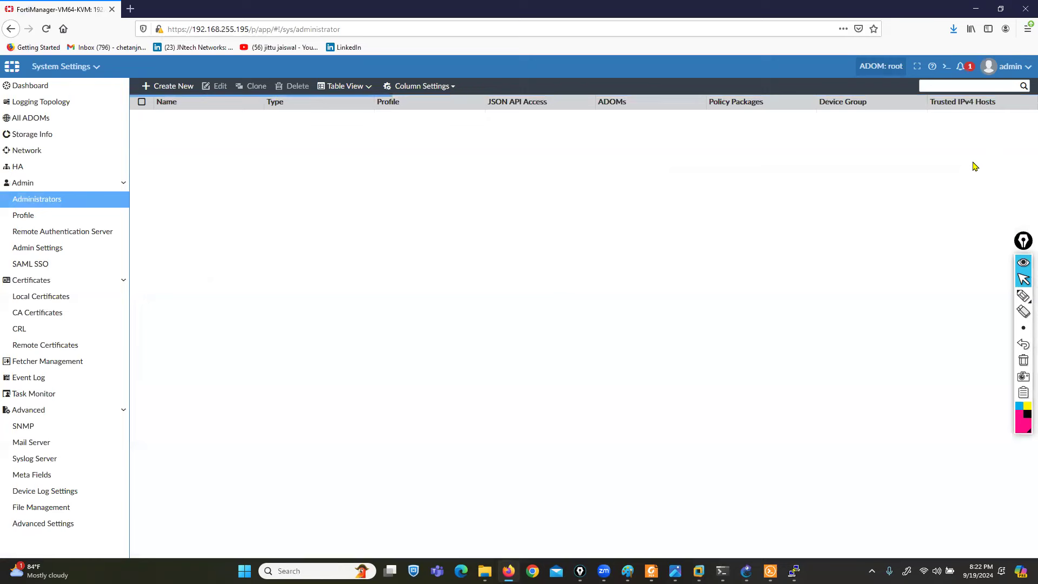
click(1025, 74)
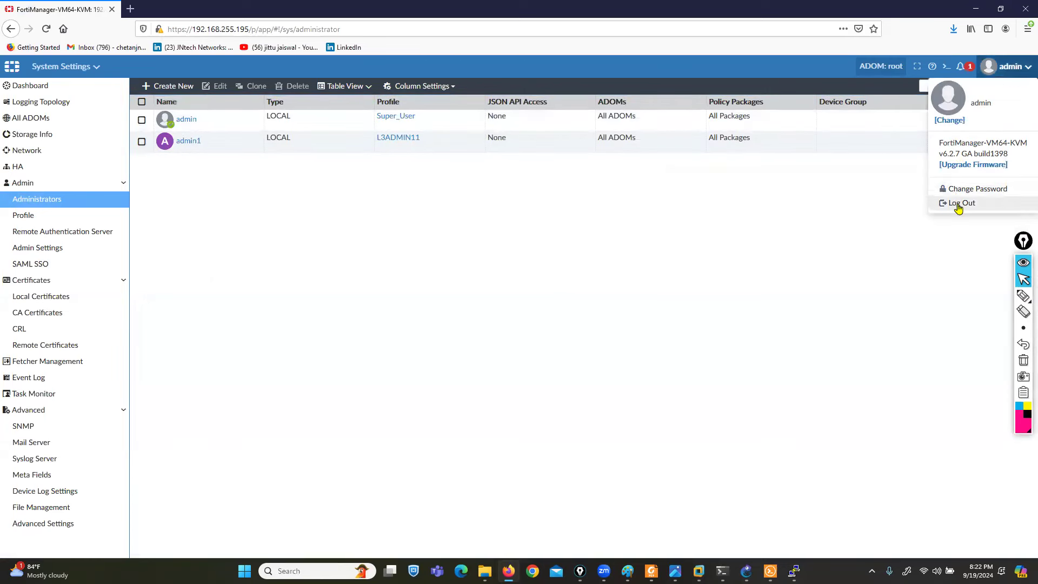
- Log out and sign in as admin1 with its password to the root ADOM
click(959, 202)
text(admin1)
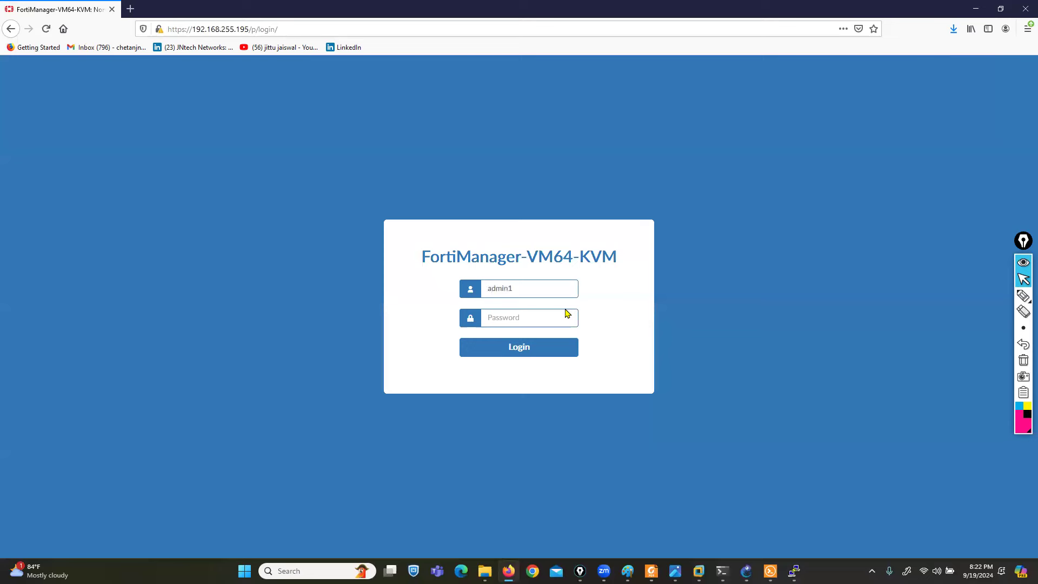
text(123)
key(Return)
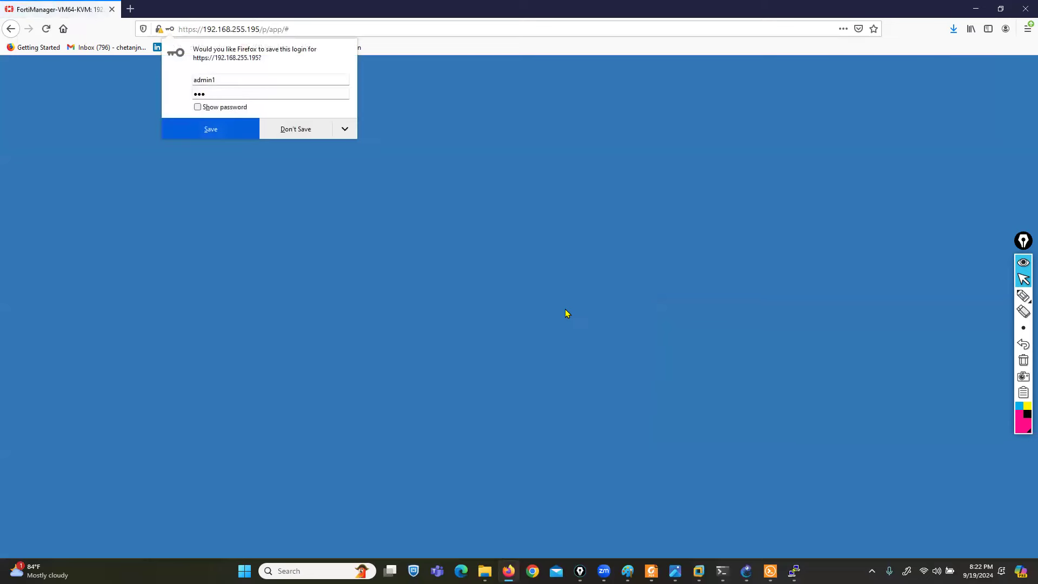
click(297, 128)
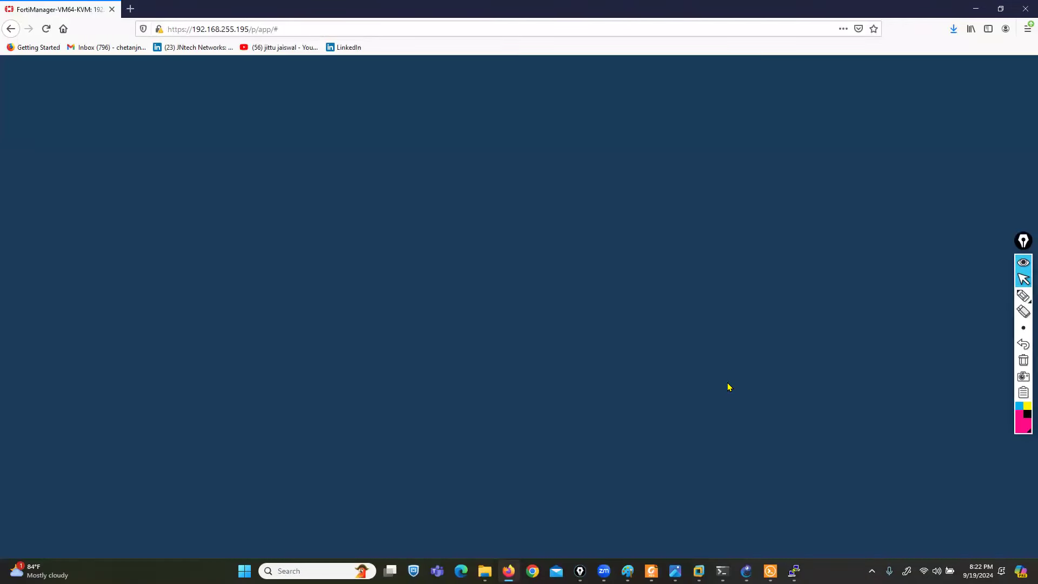
click(351, 299)
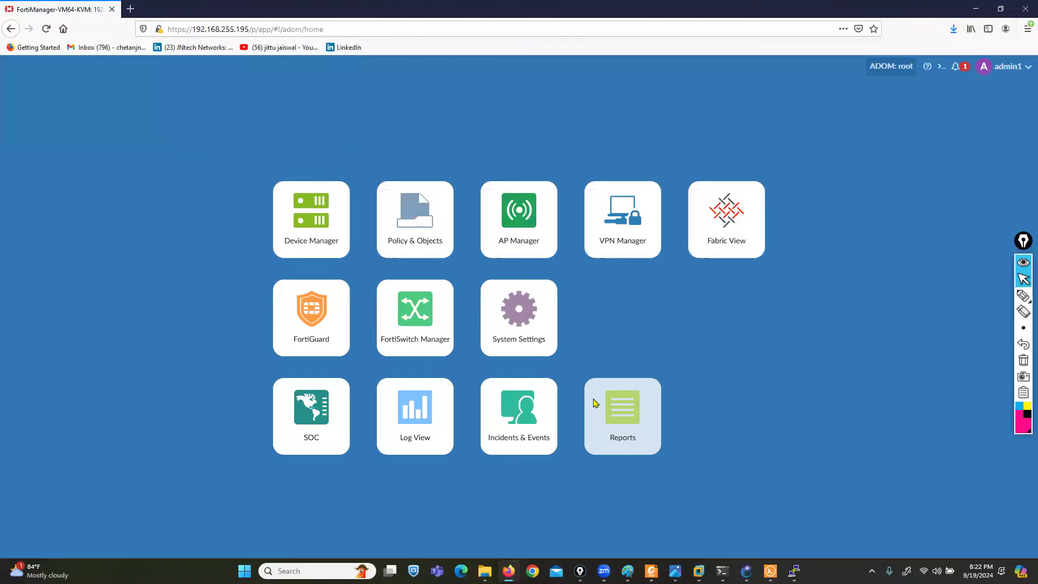
- Highlight the newly available System Settings tile, then minimize Firefox to the desktop
click(1023, 295)
mouse_move(559, 267)
mouse_down()
mouse_move(508, 267)
mouse_move(464, 361)
mouse_move(579, 273)
mouse_move(551, 266)
mouse_up()
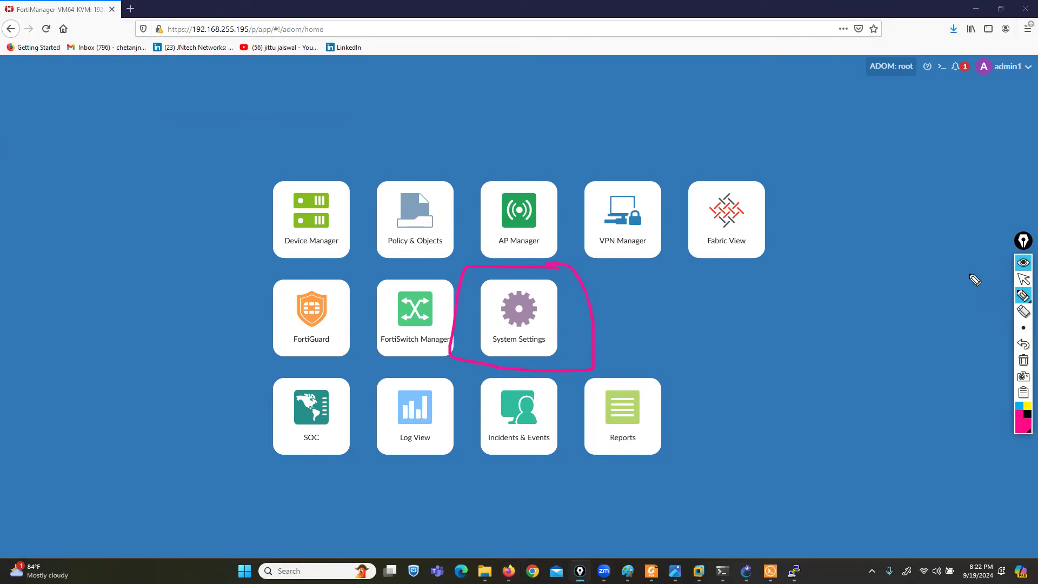
click(1023, 279)
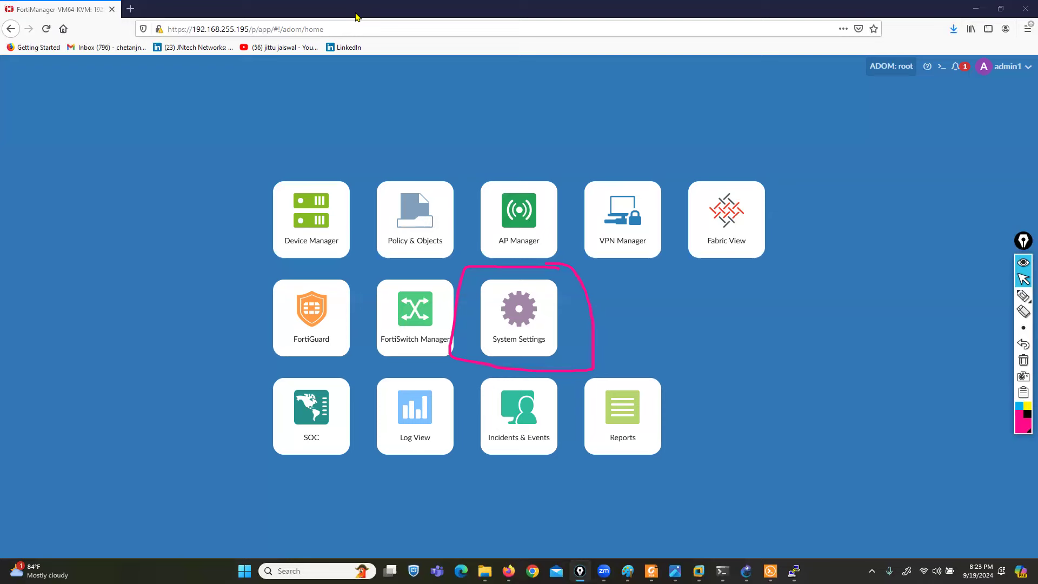
key(super+d)
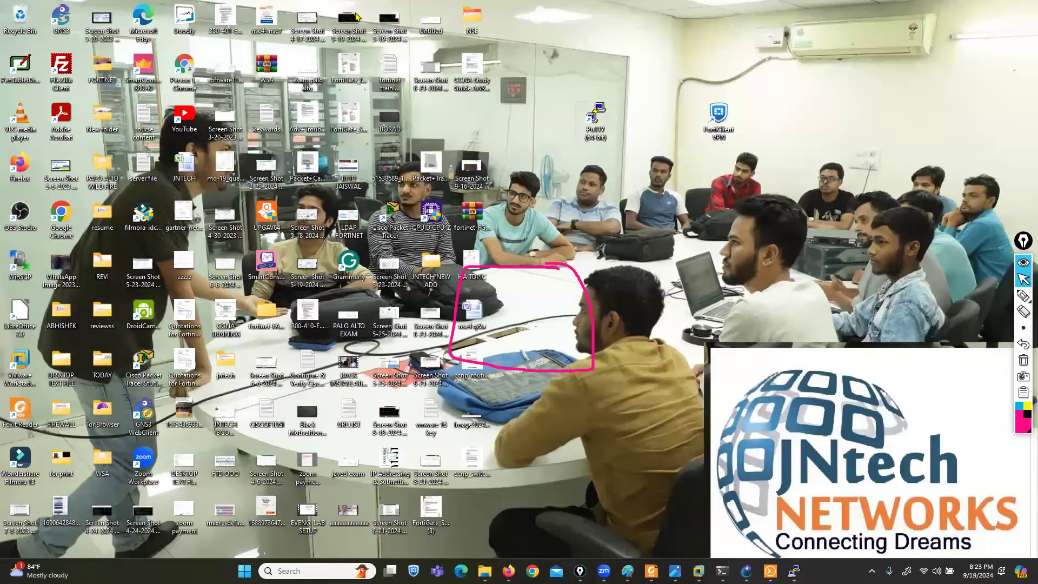